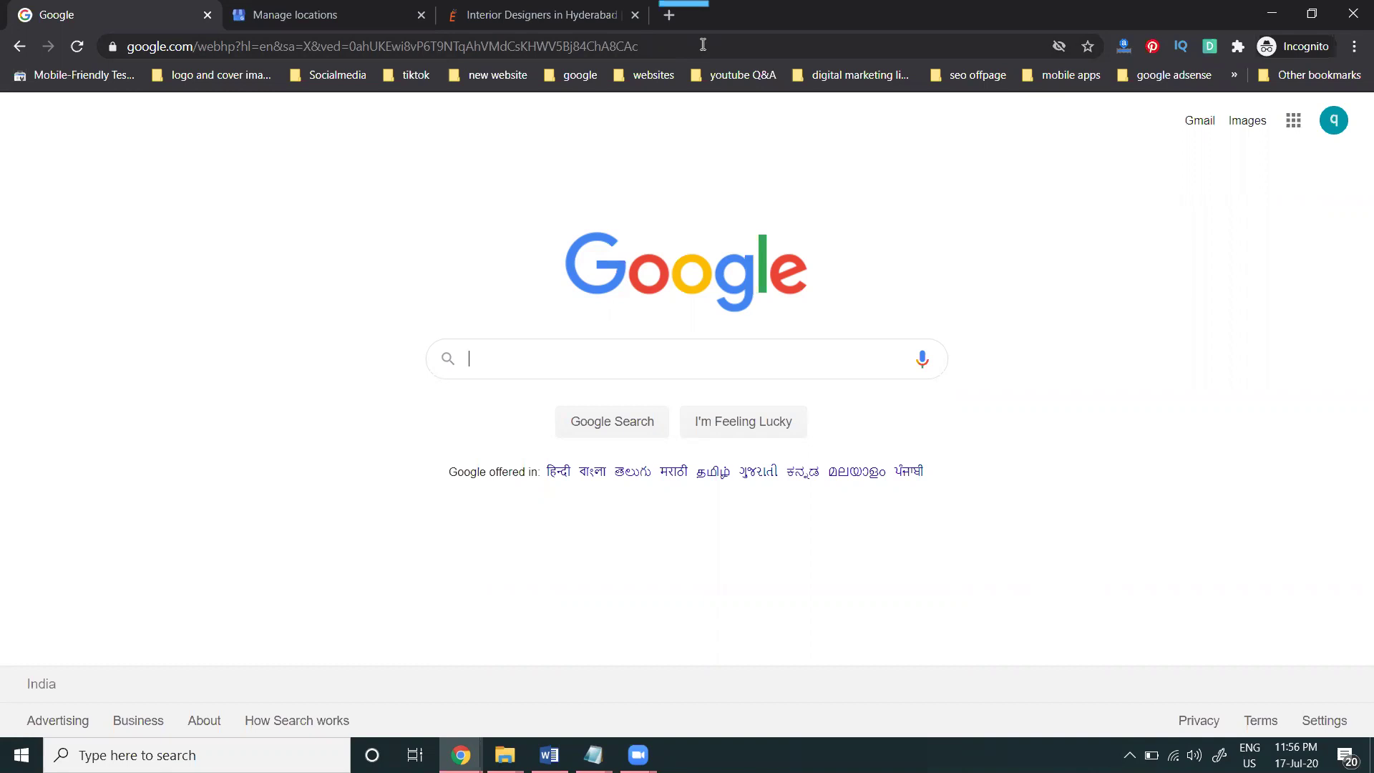
Start adding a single location from the Manage locations page
left_click(501, 9)
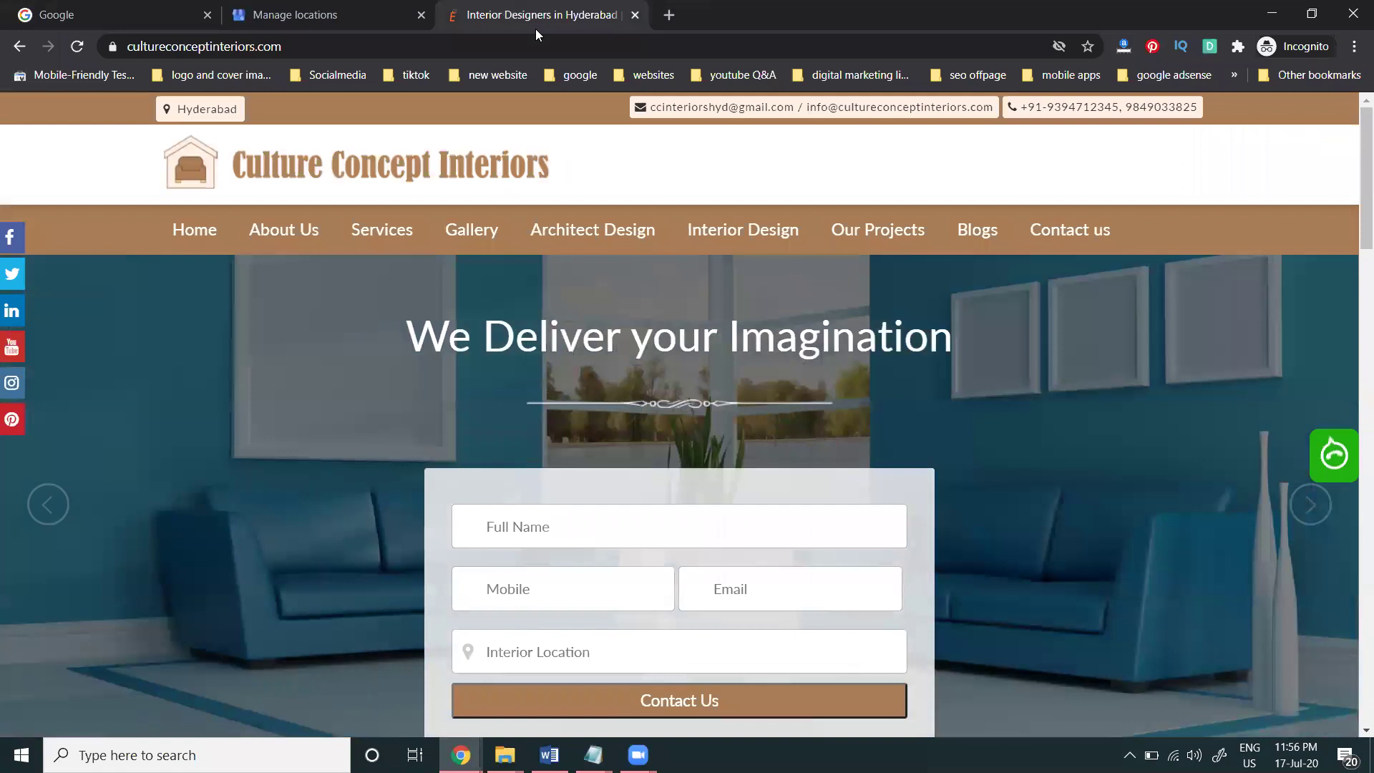
left_click(322, 17)
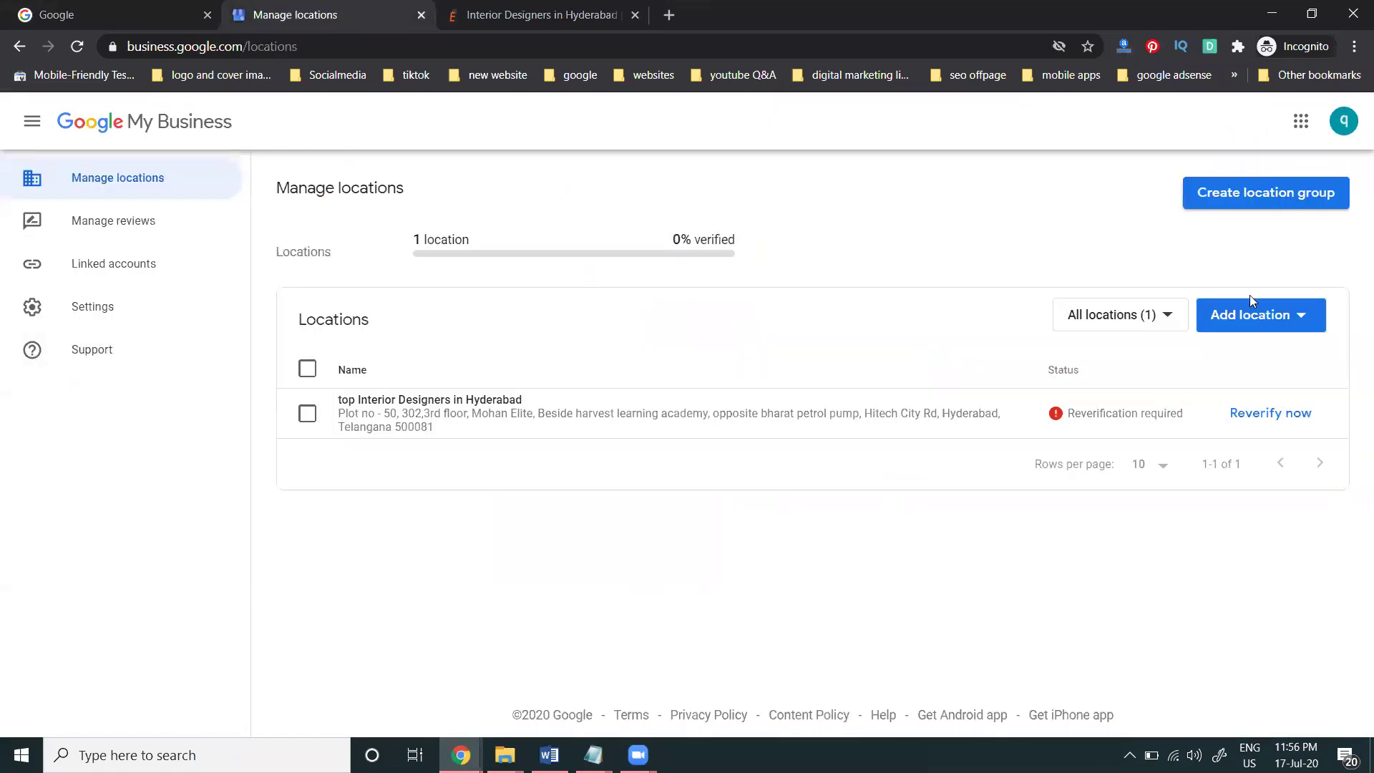
left_click(1251, 316)
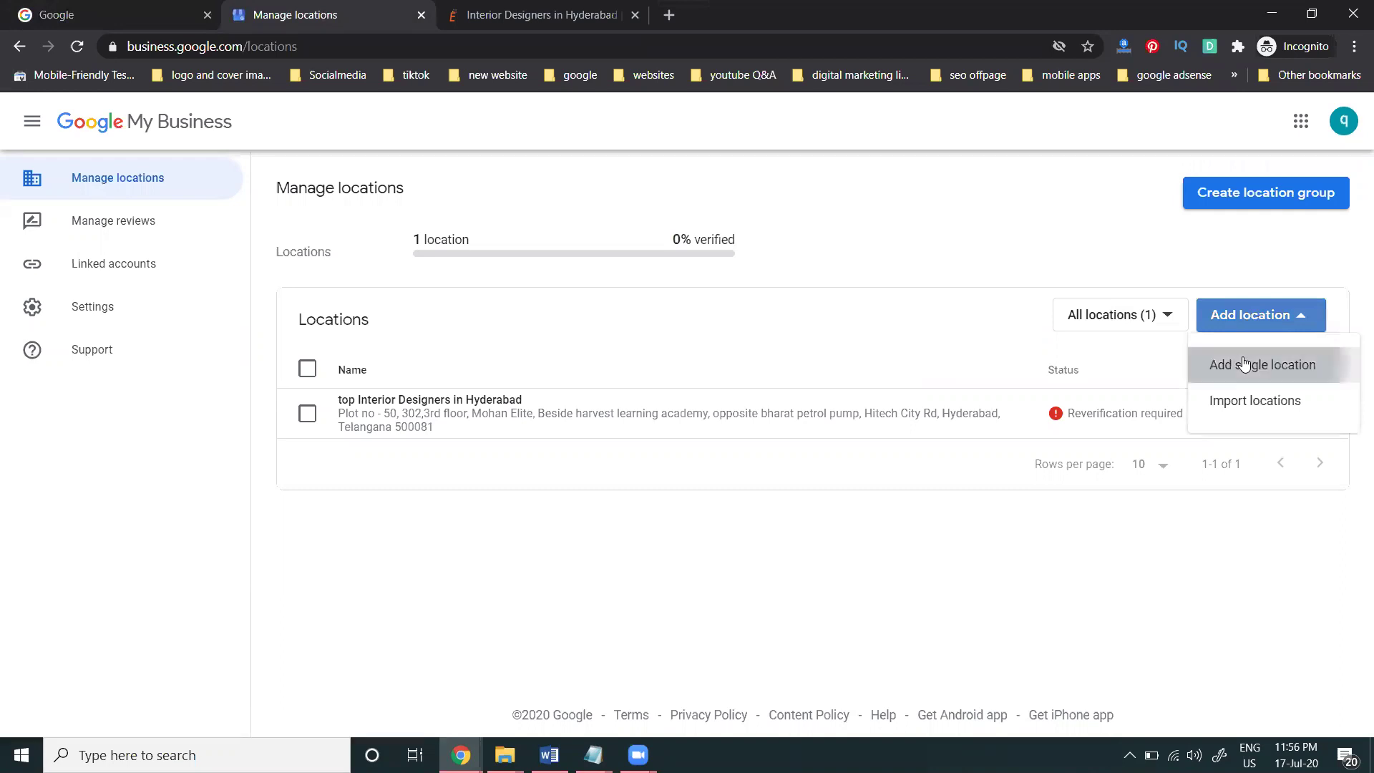
left_click(1246, 363)
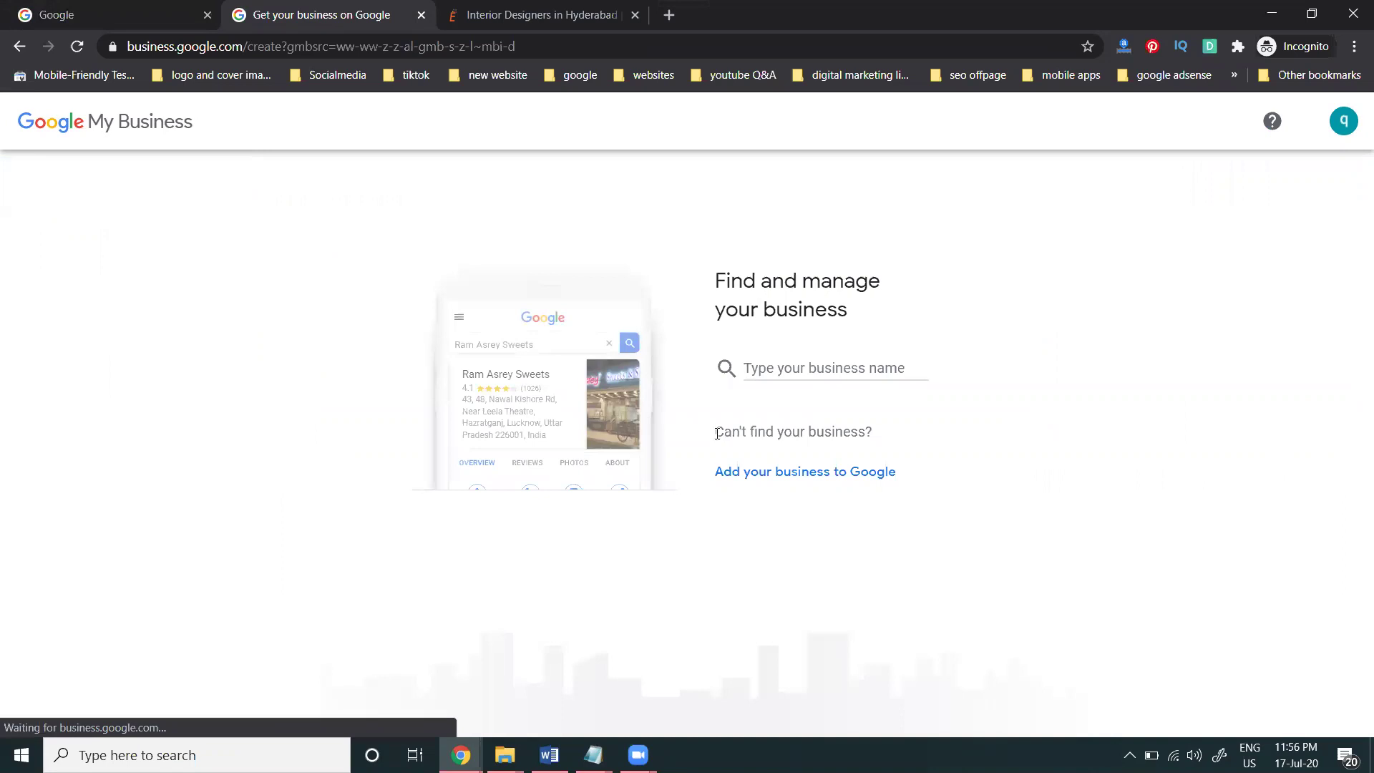
Search for an existing business named "interior designers and decorators in hyderabad" without choosing any of the suggestions
key("alt+Tab")
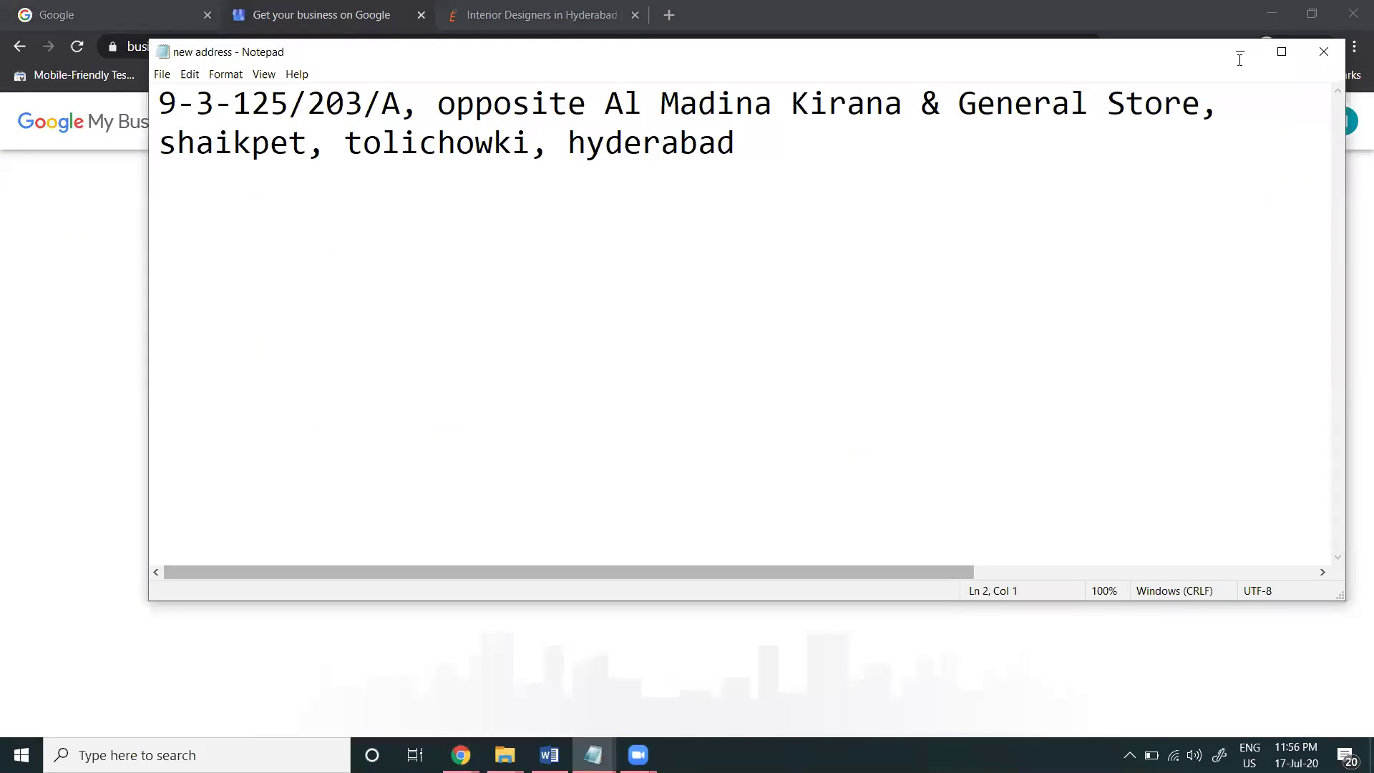
left_click(1240, 54)
left_click(773, 373)
type("i")
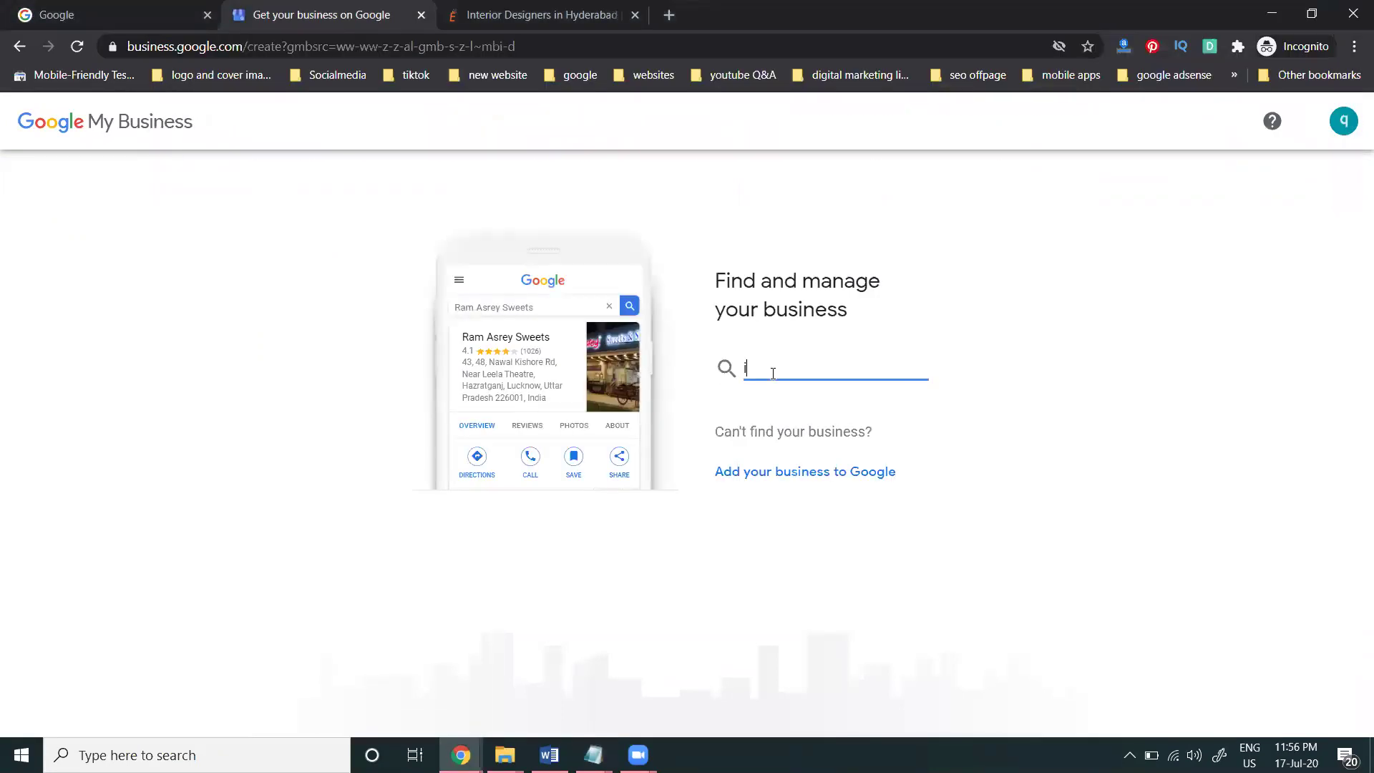
type("nterior des")
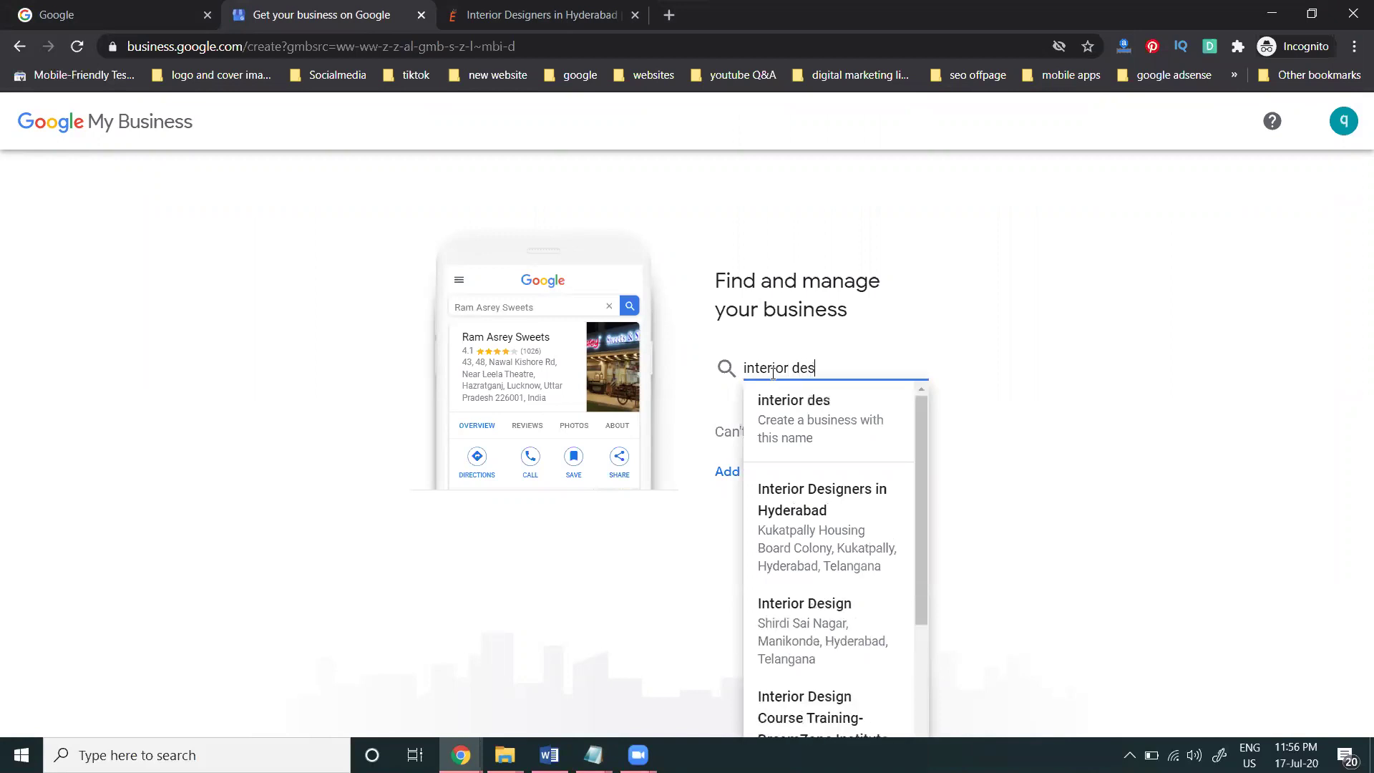
type("igners and")
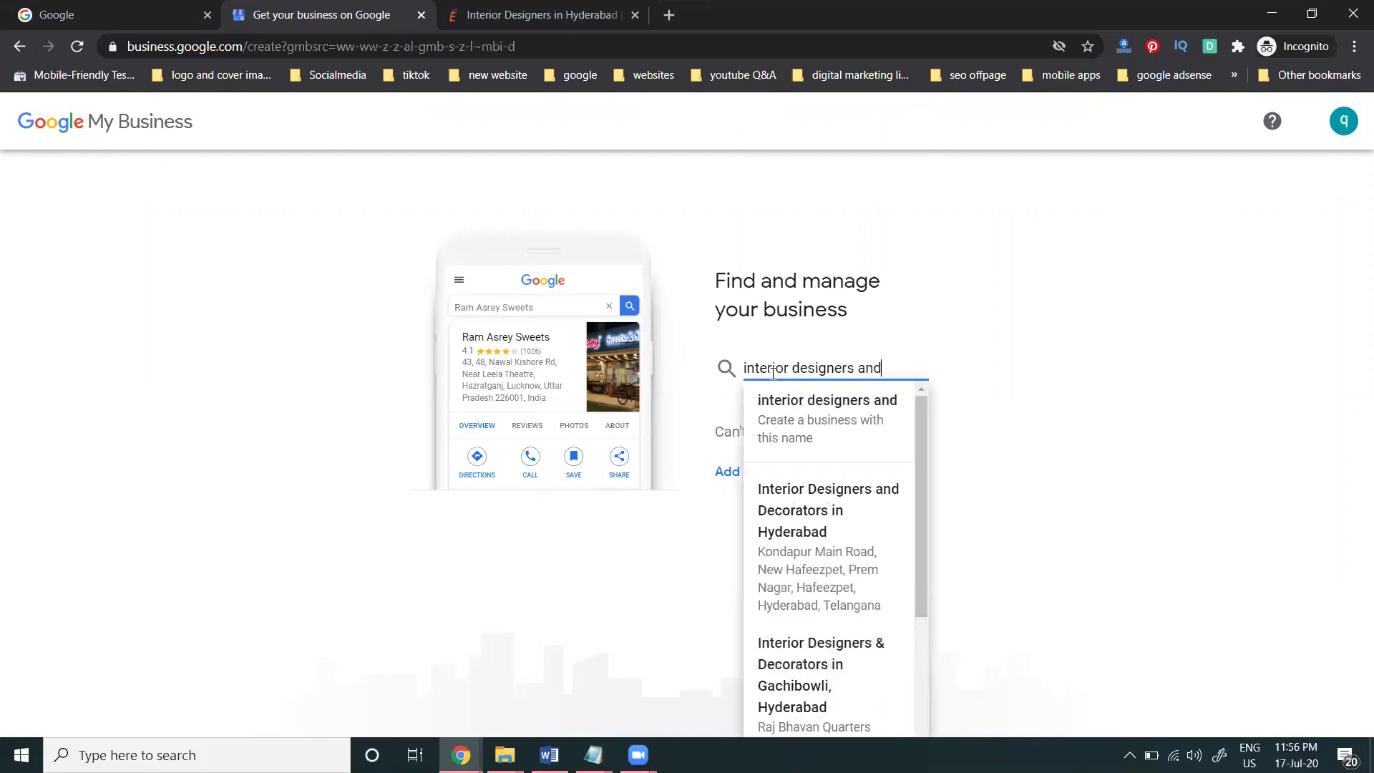
type(" decorator")
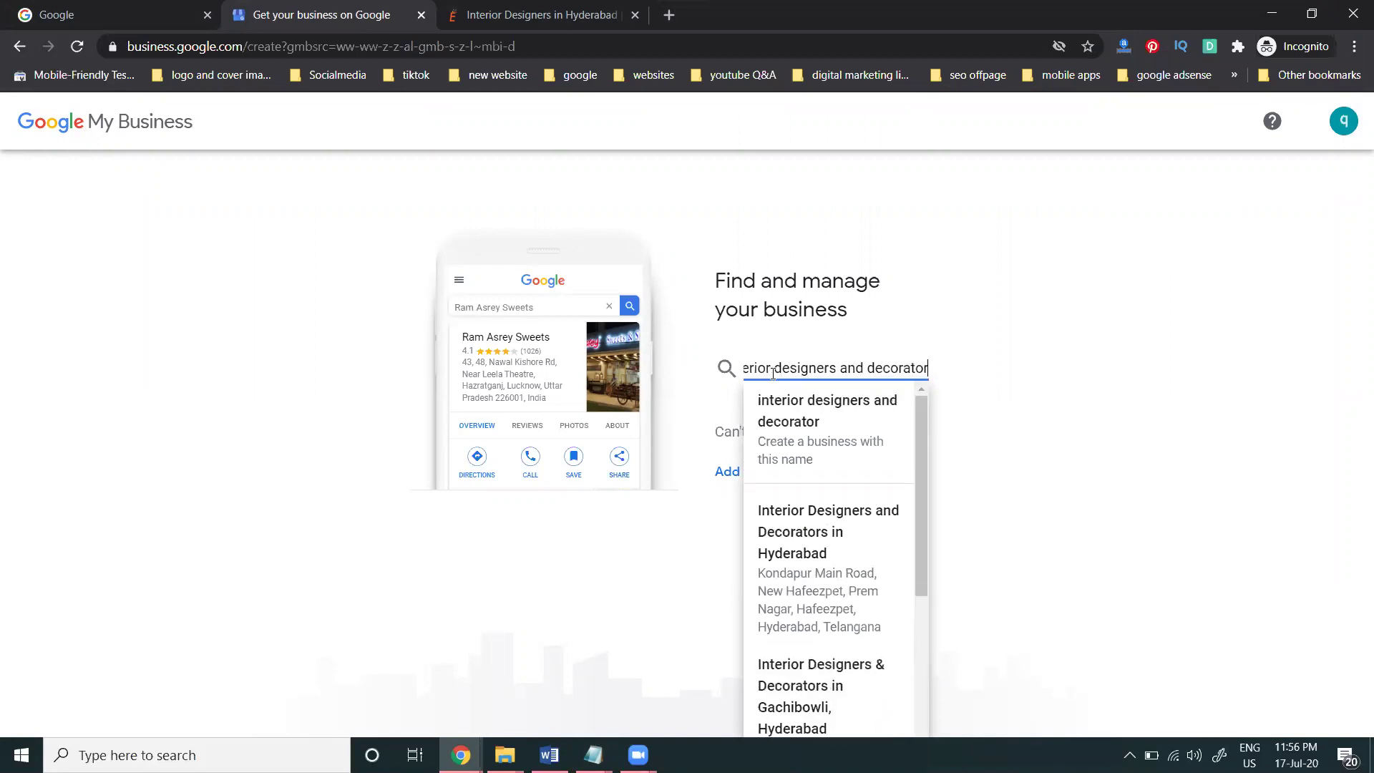
type("s in hyderabad")
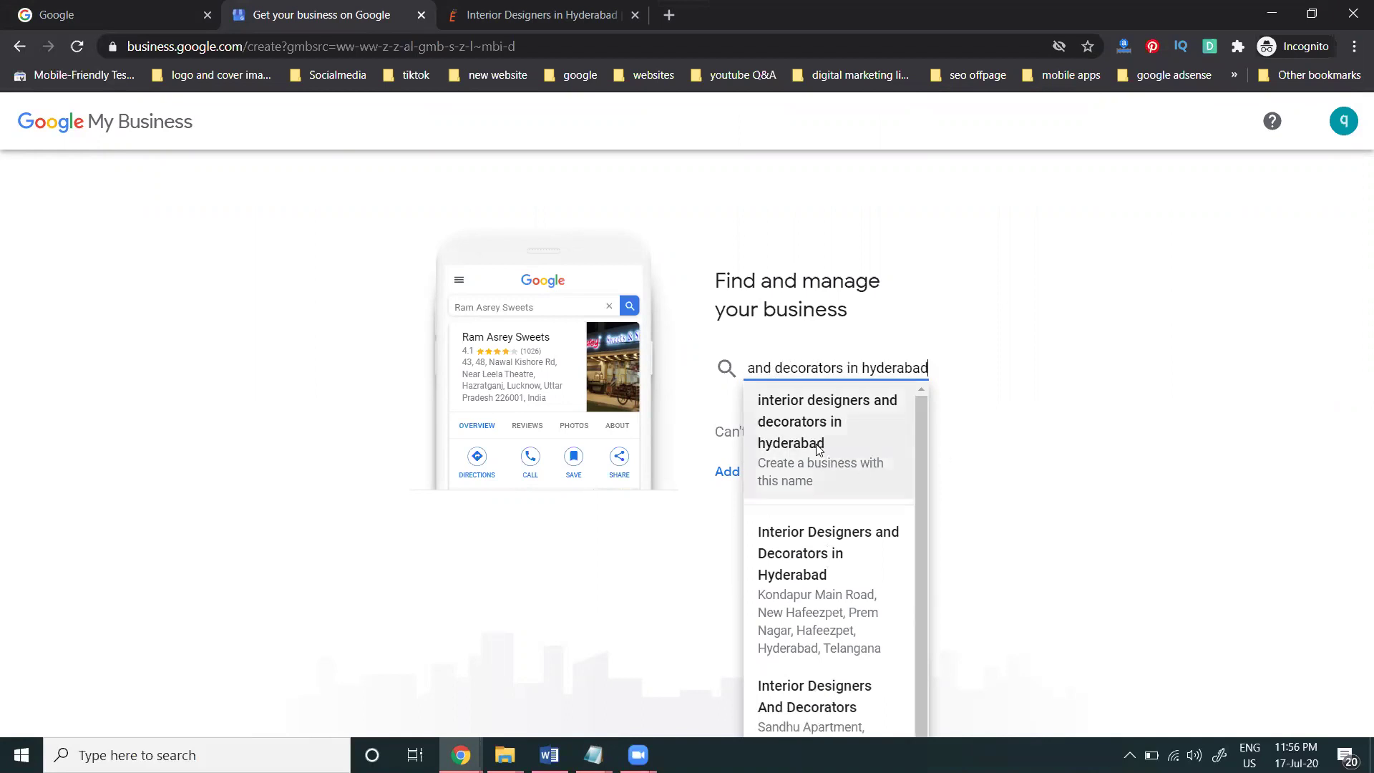
scroll(895, 575, "down", 1)
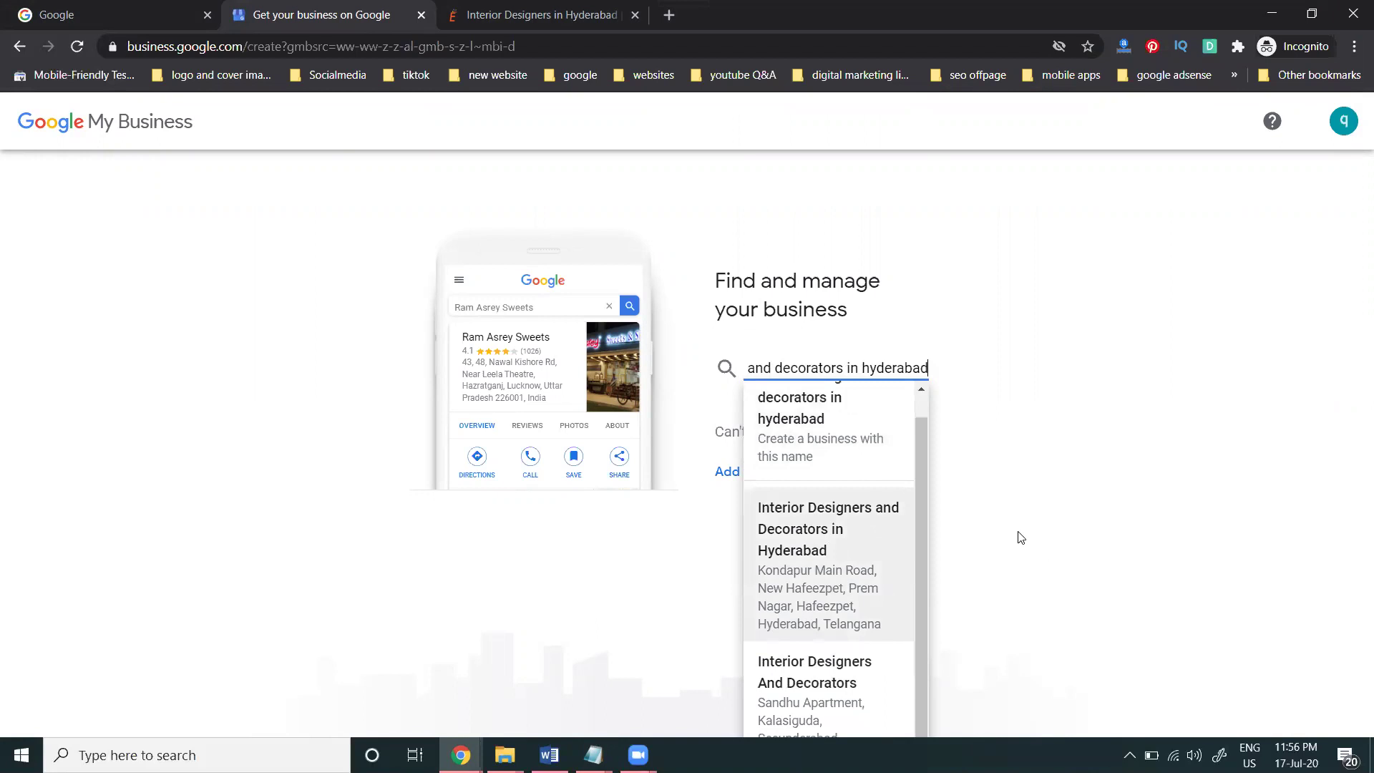
left_click(1236, 483)
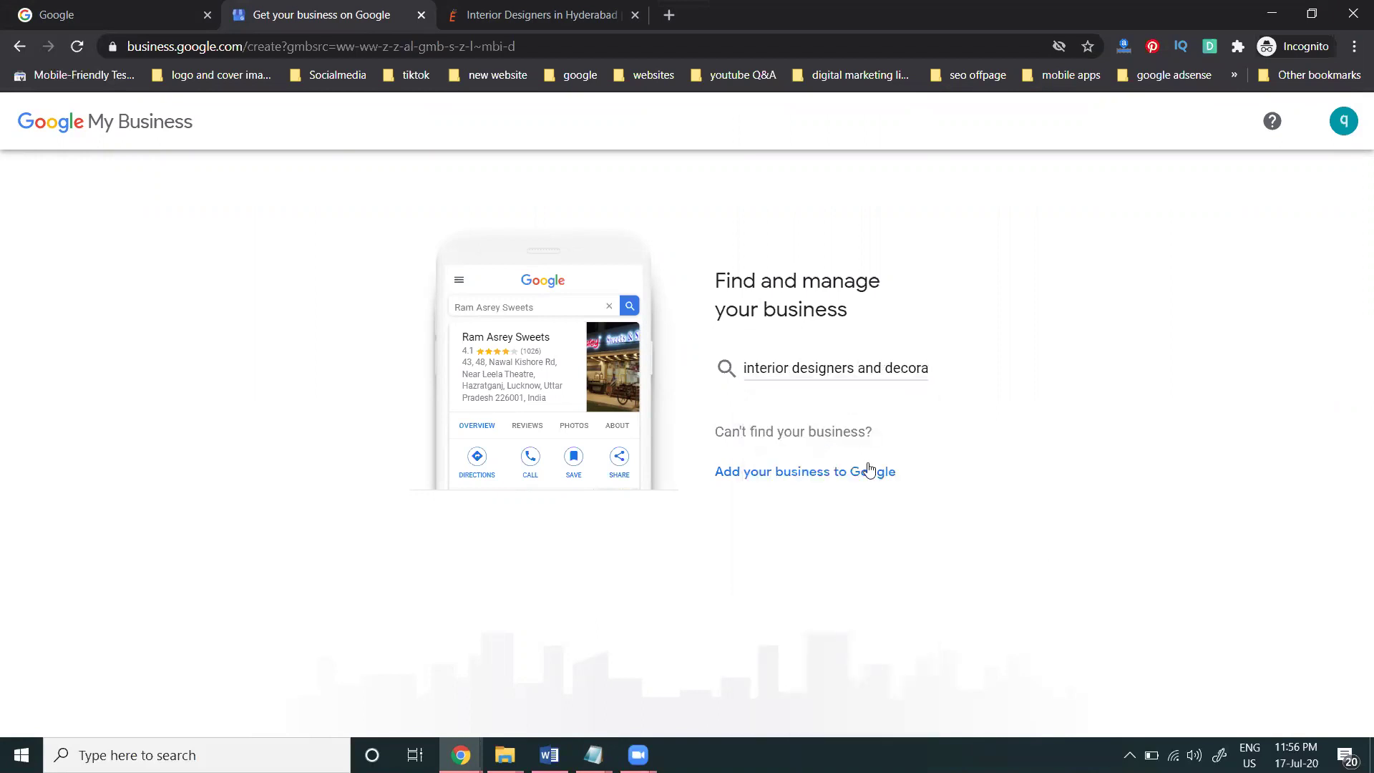
Add a new business to Google with the name "interior designers and decorators in hyderabad" and proceed to the category
left_click(837, 483)
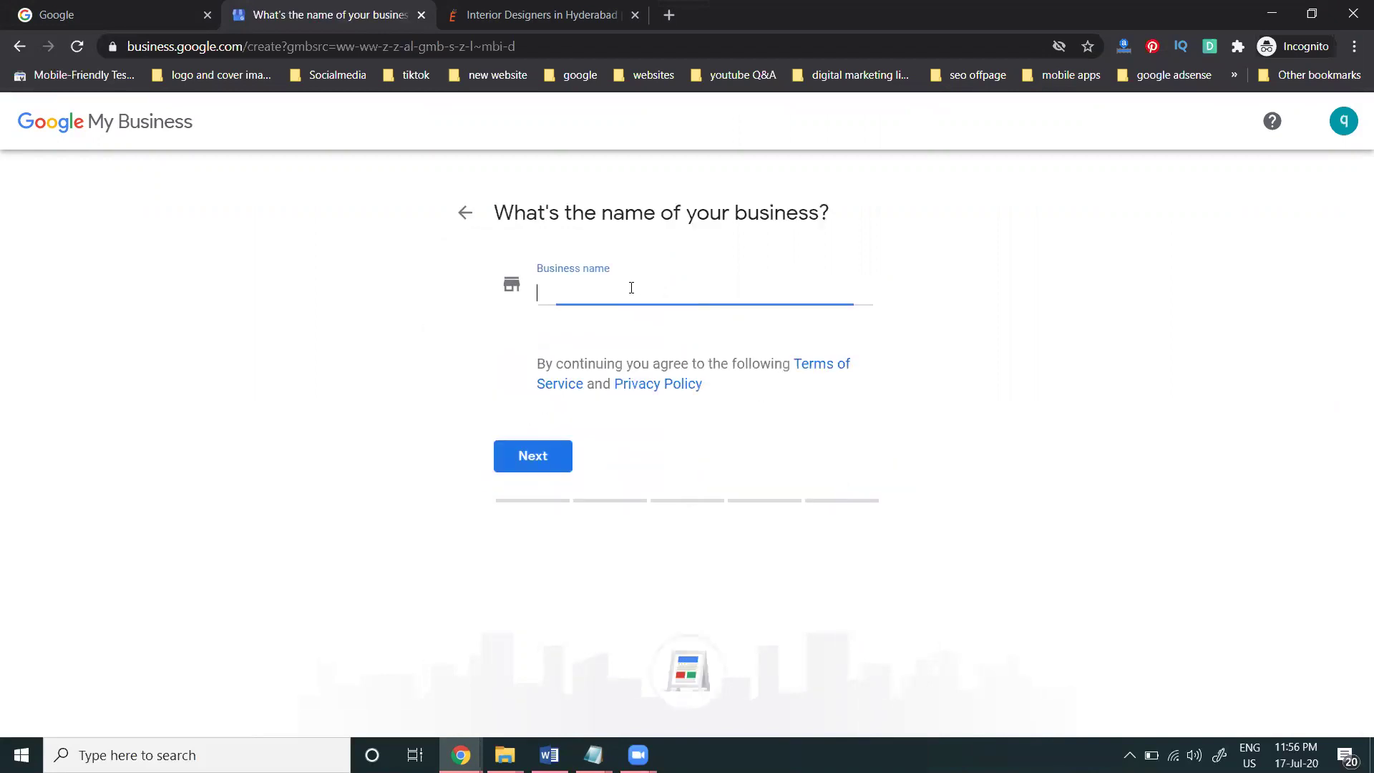
type("i")
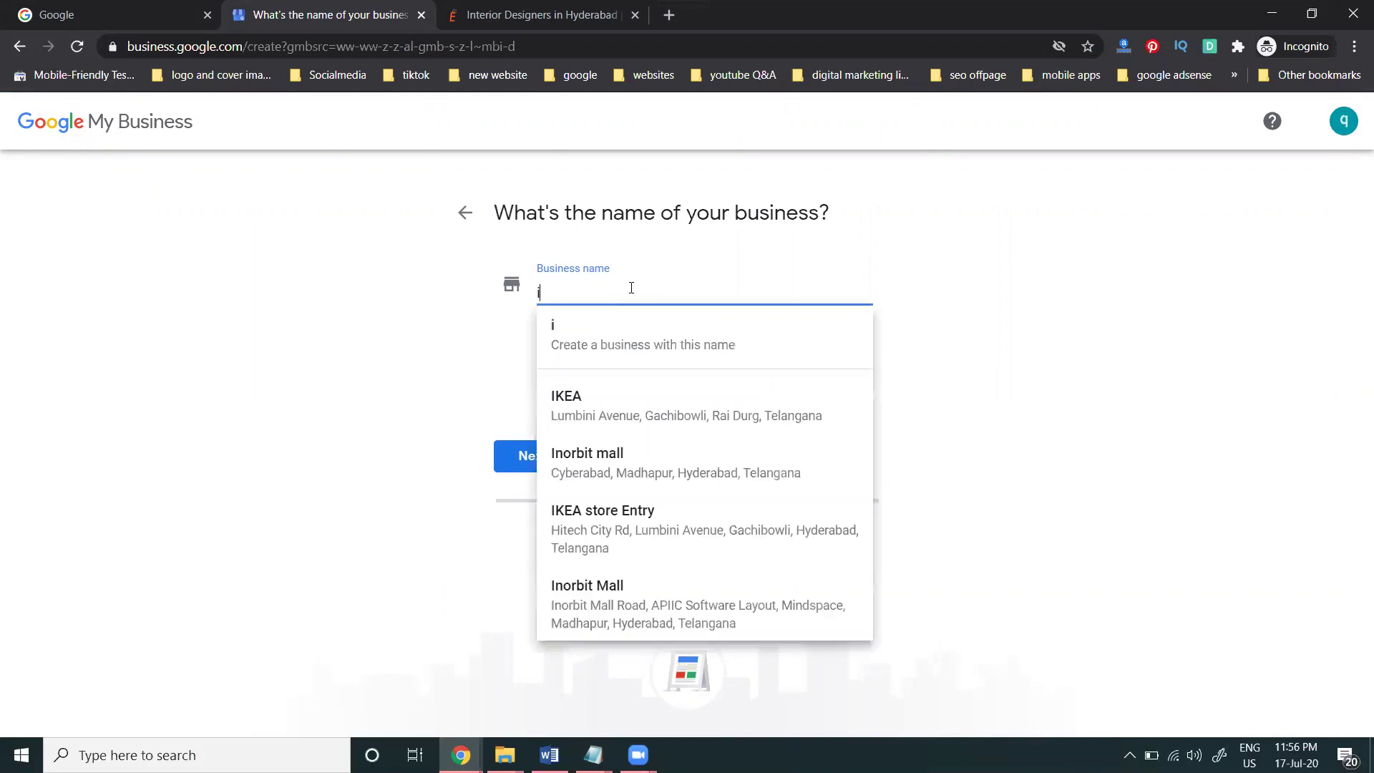
type("nterior d")
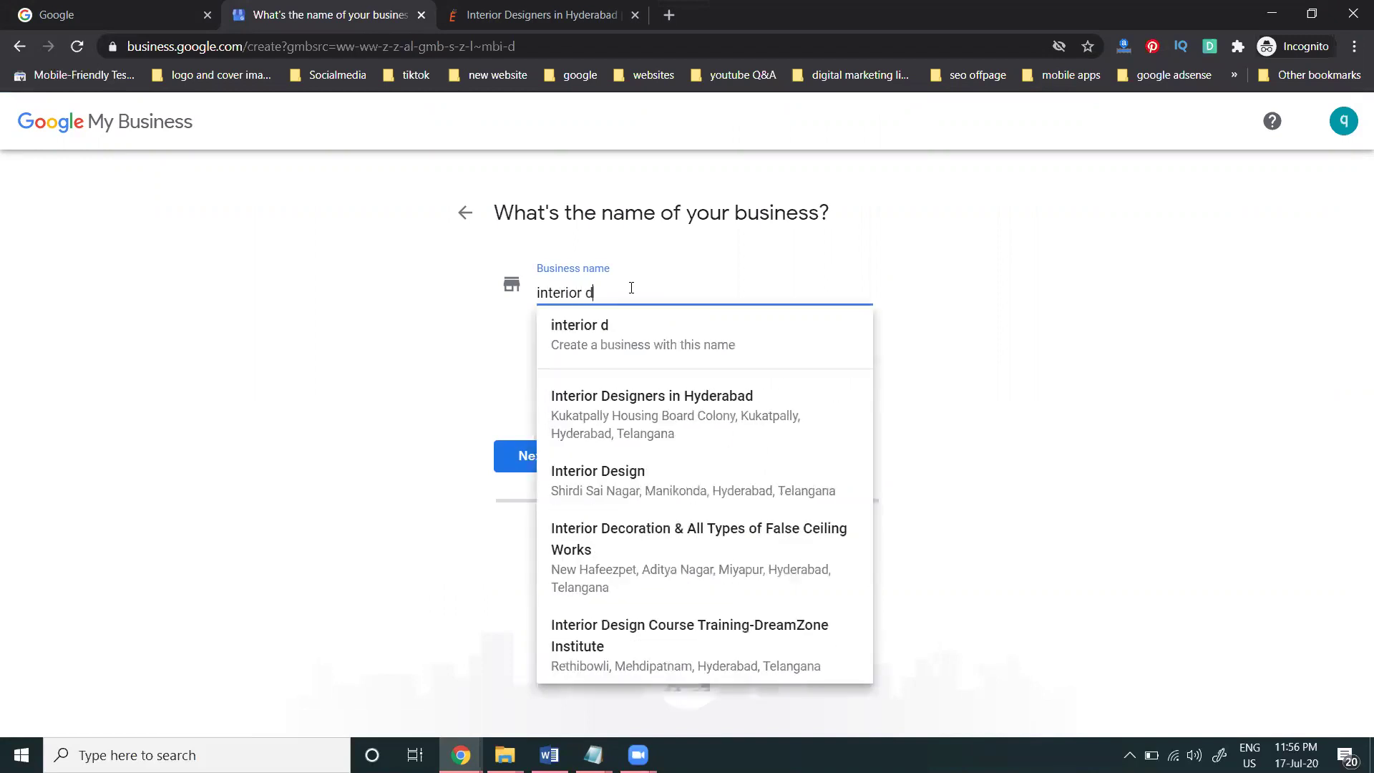
type("esigners and ")
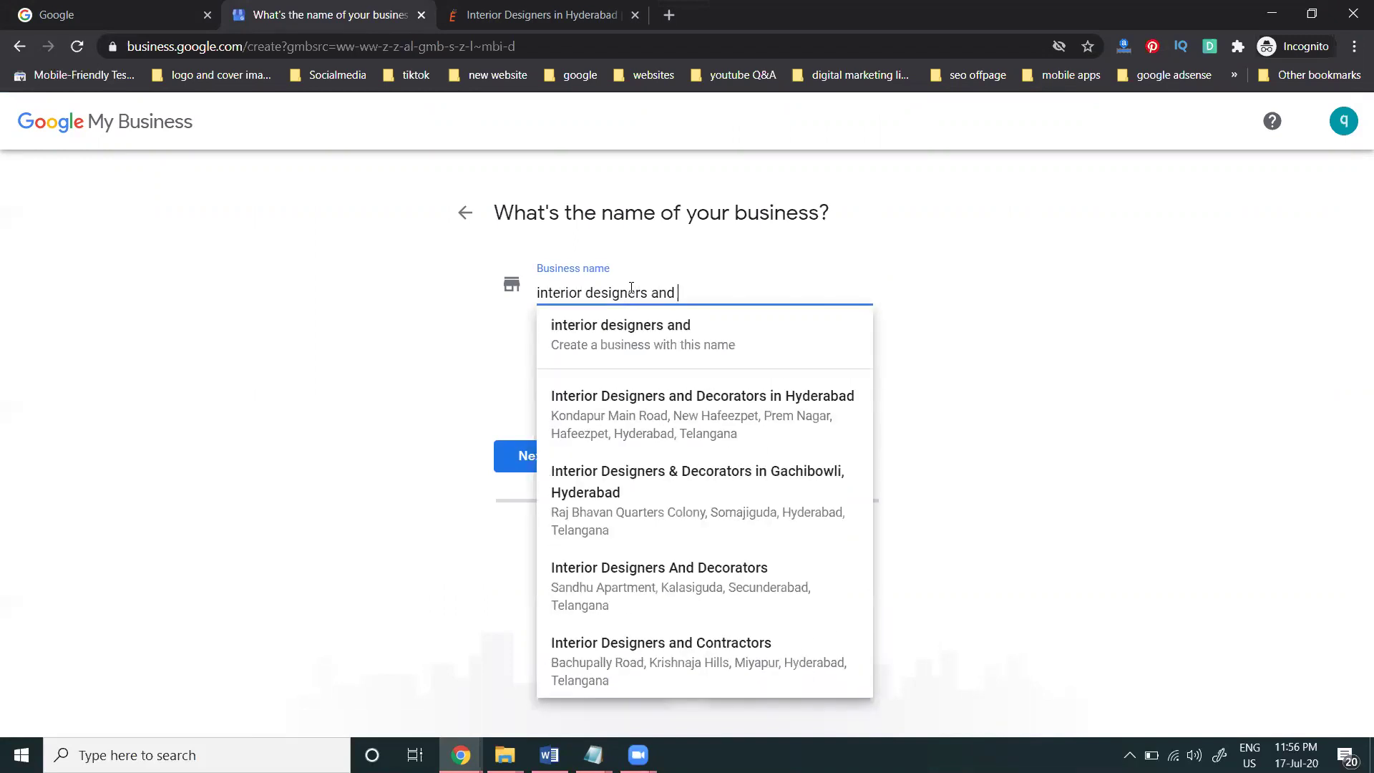
type("dec")
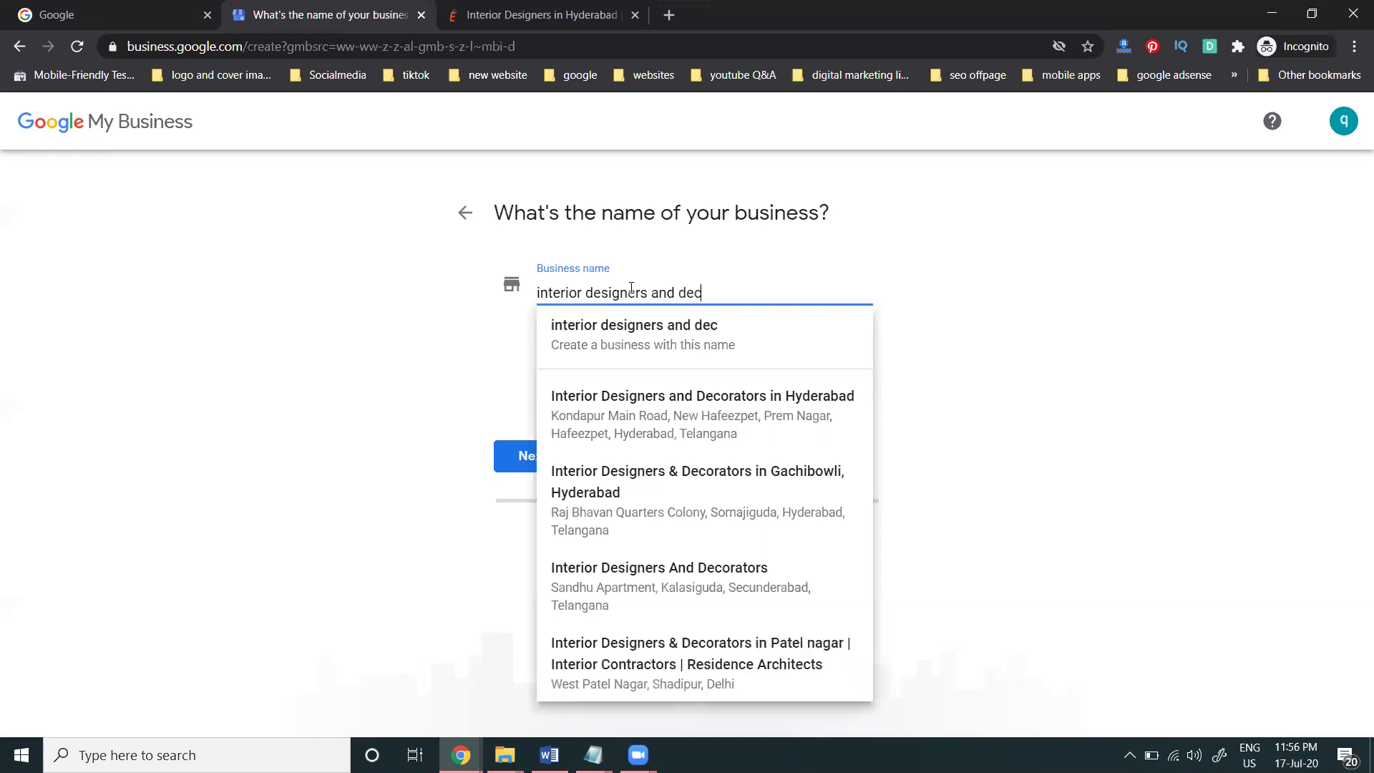
type("orators i")
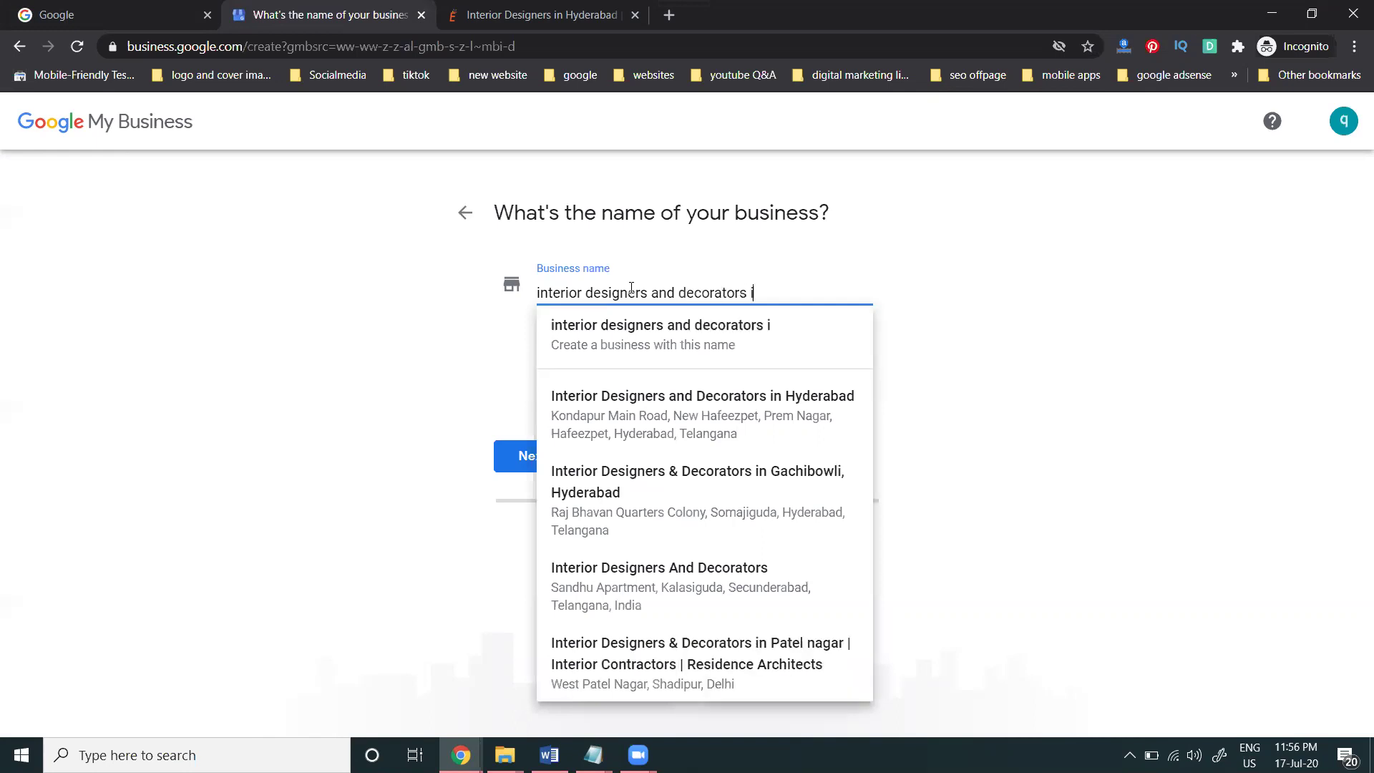
type("n hyderabad")
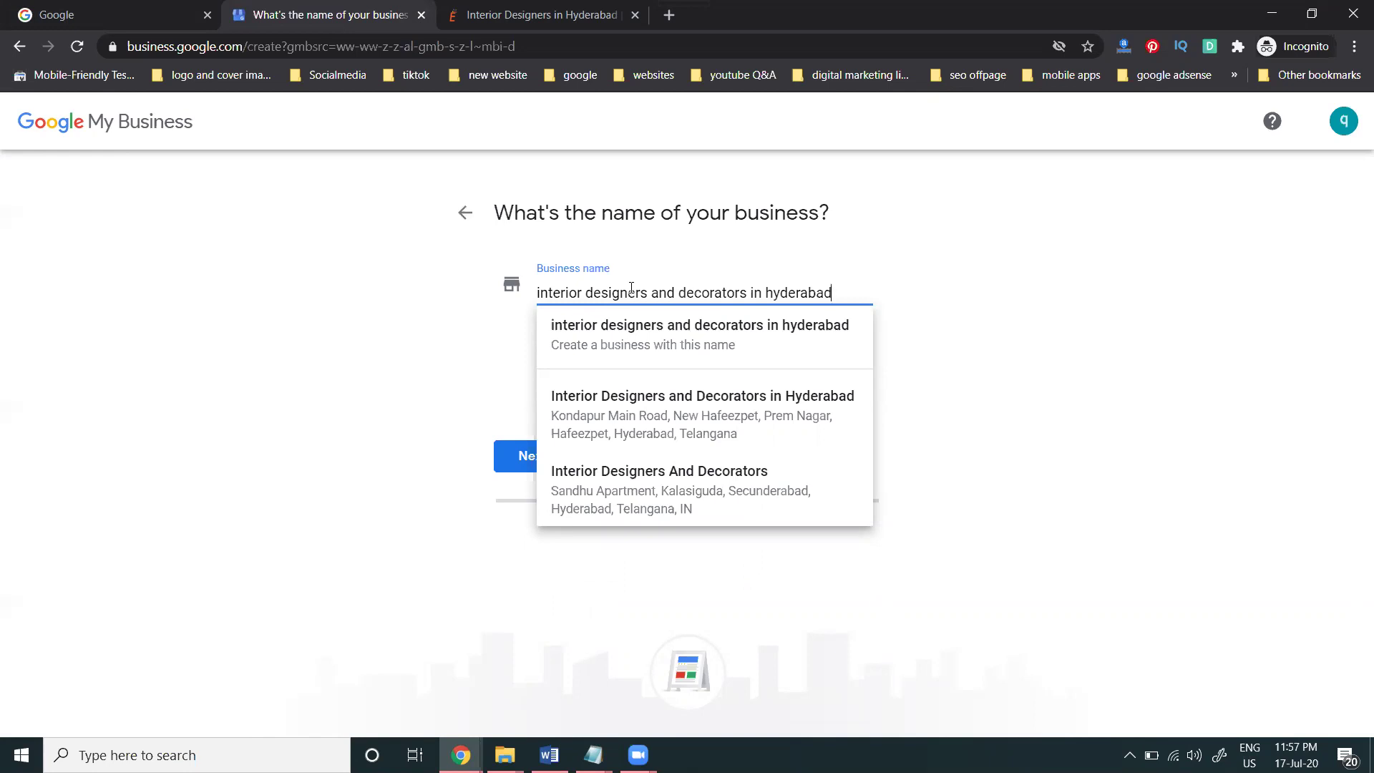
left_click(585, 351)
left_click(547, 457)
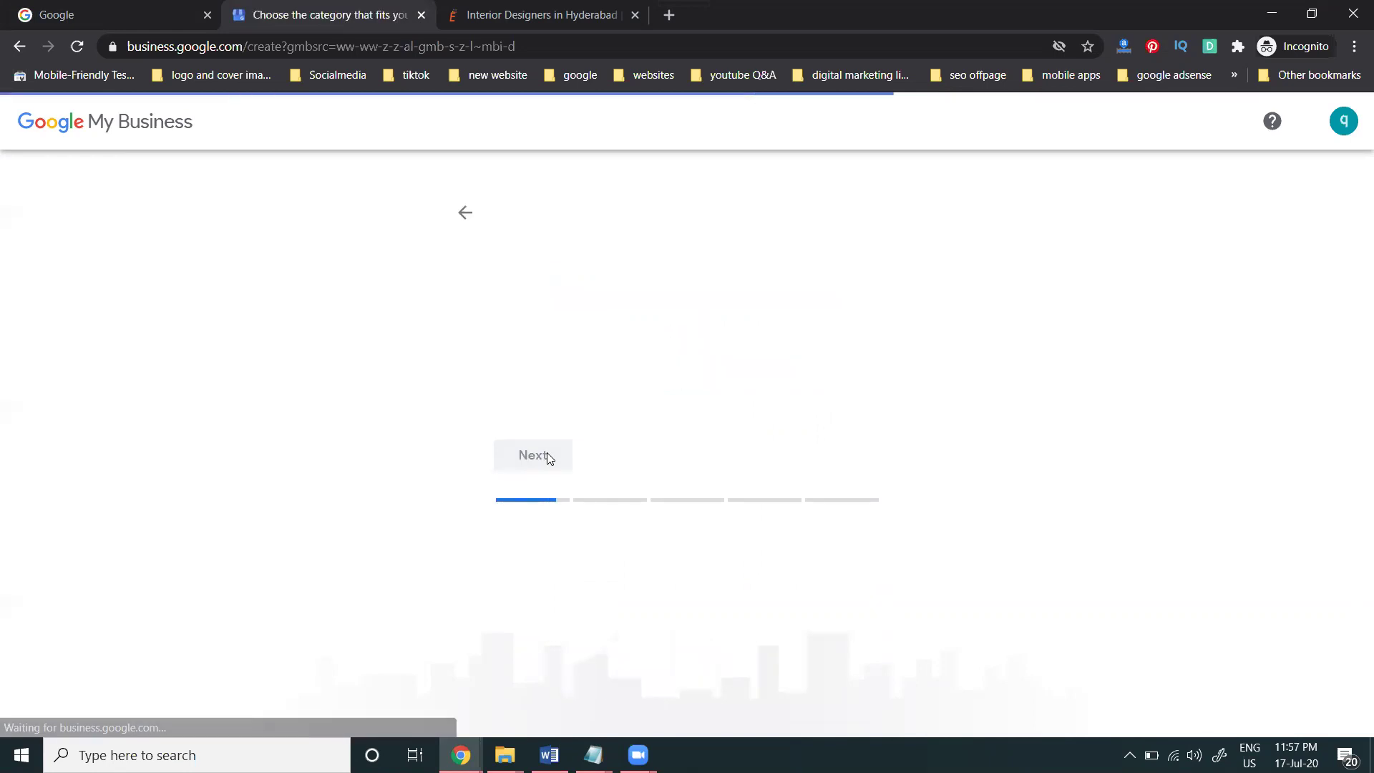
Set the business category to Interior designer and answer Yes to adding a location customers can visit
left_click(596, 372)
type("interior")
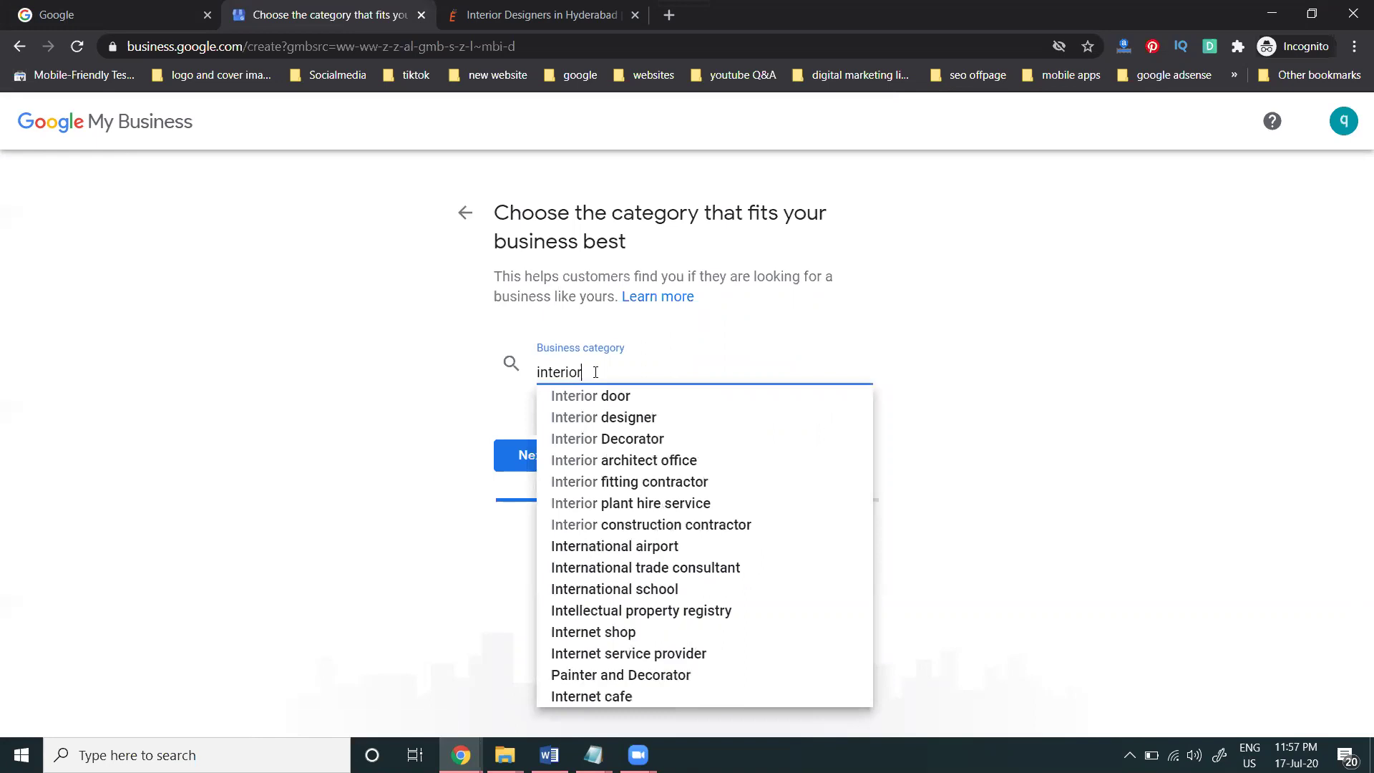
left_click(598, 418)
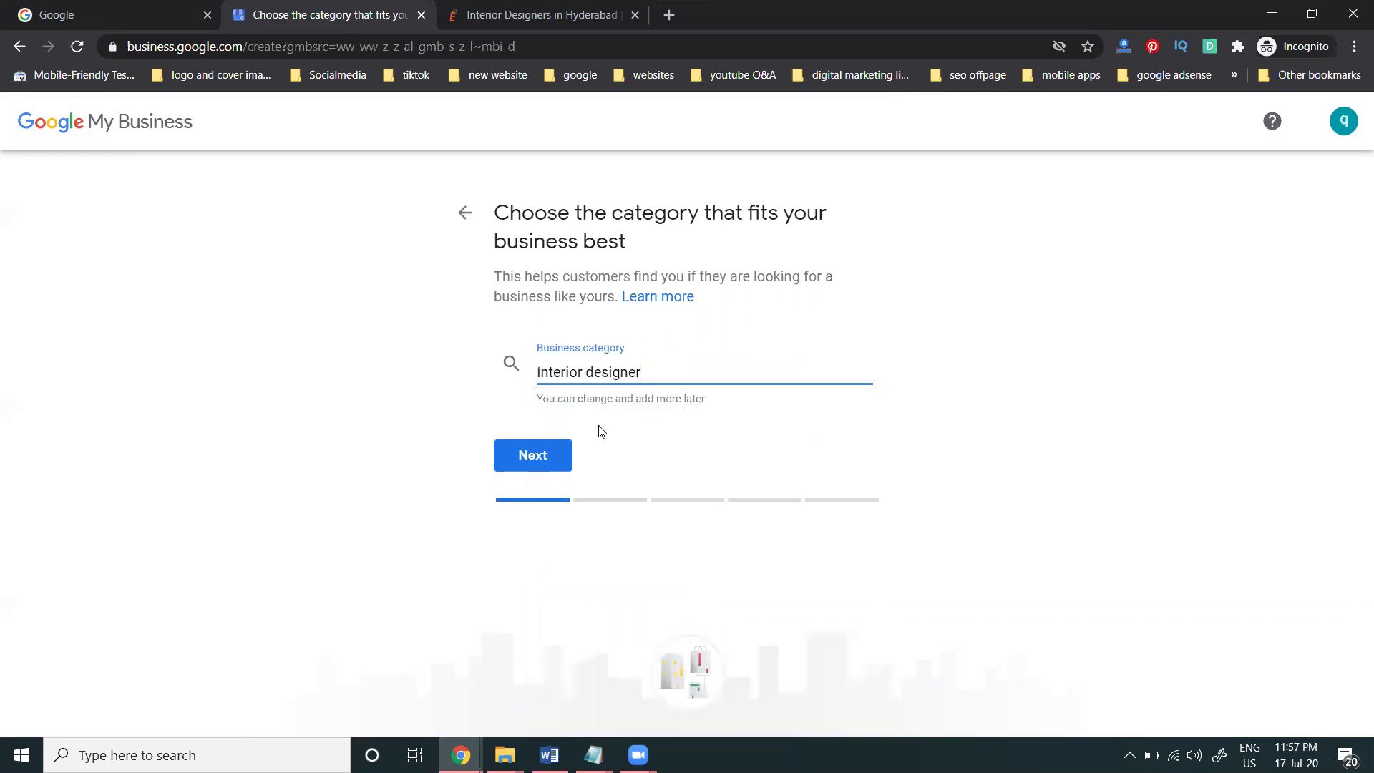
left_click(550, 459)
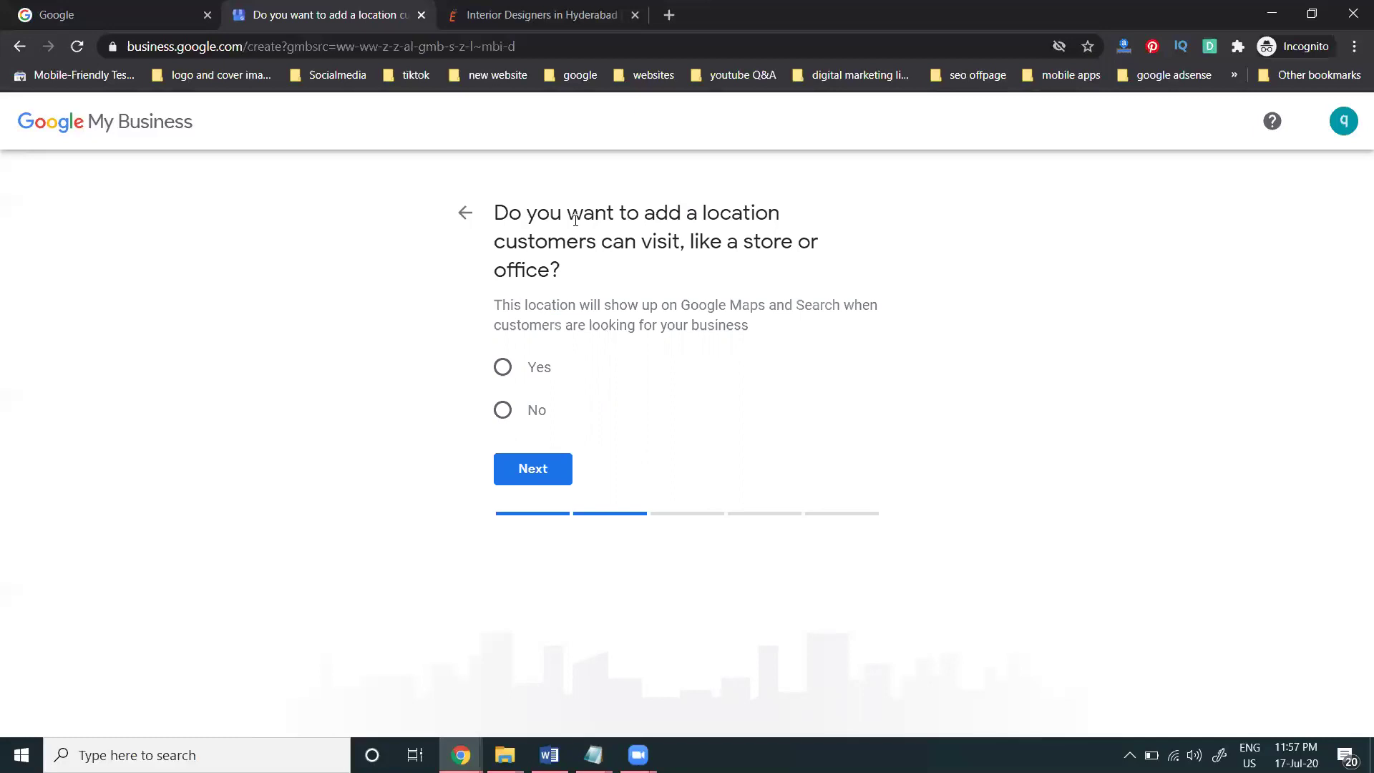
left_click(501, 368)
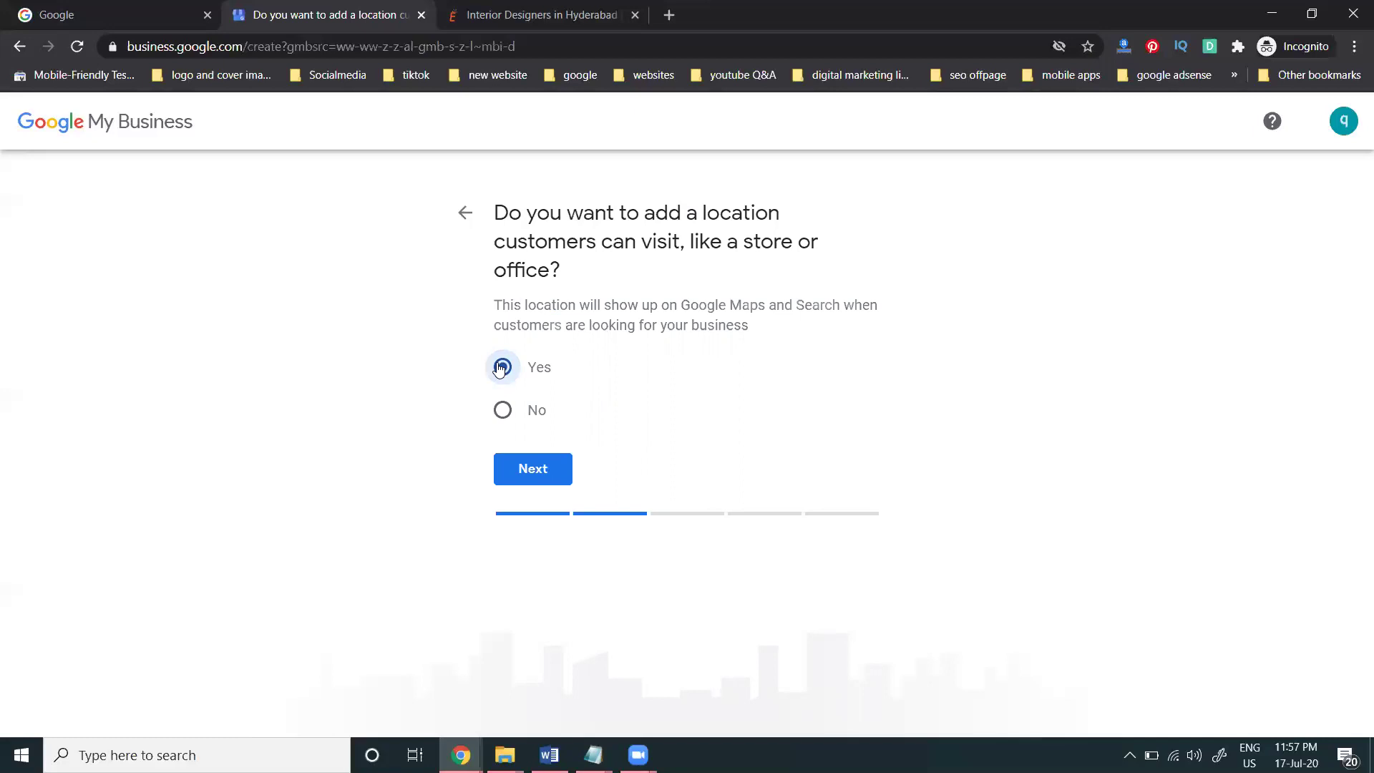
left_click(541, 481)
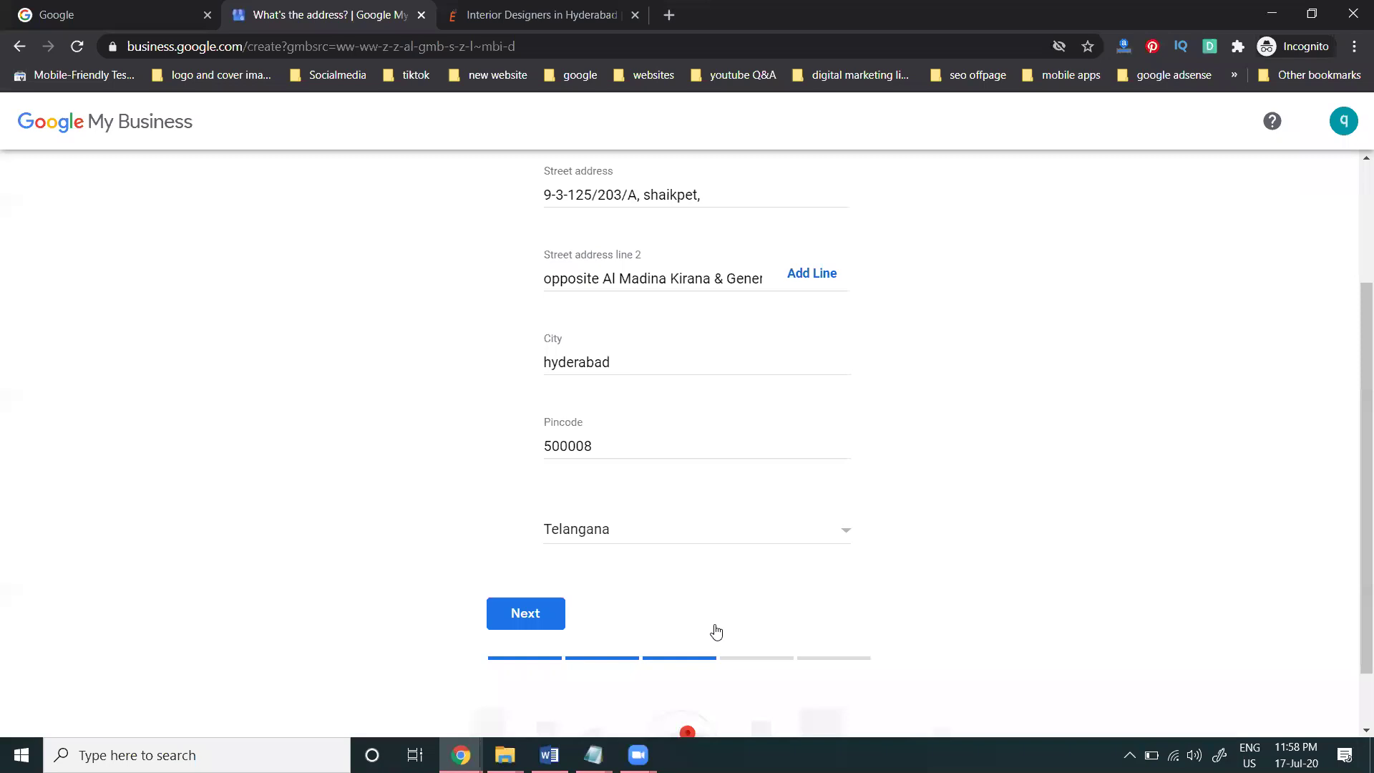
Insert "CCI," at the start of the street address and submit the address form
scroll(654, 441, "up", 3)
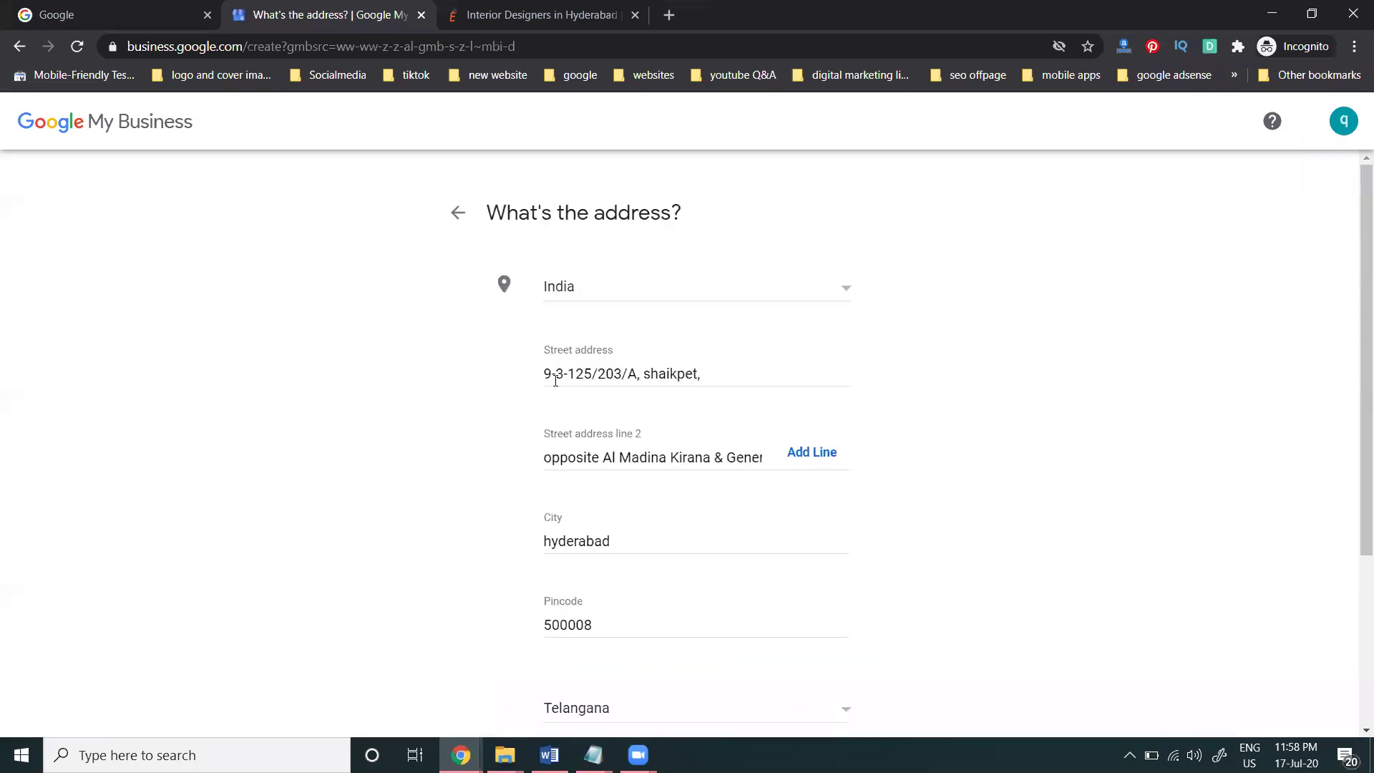
left_click(547, 373)
type("CCI,")
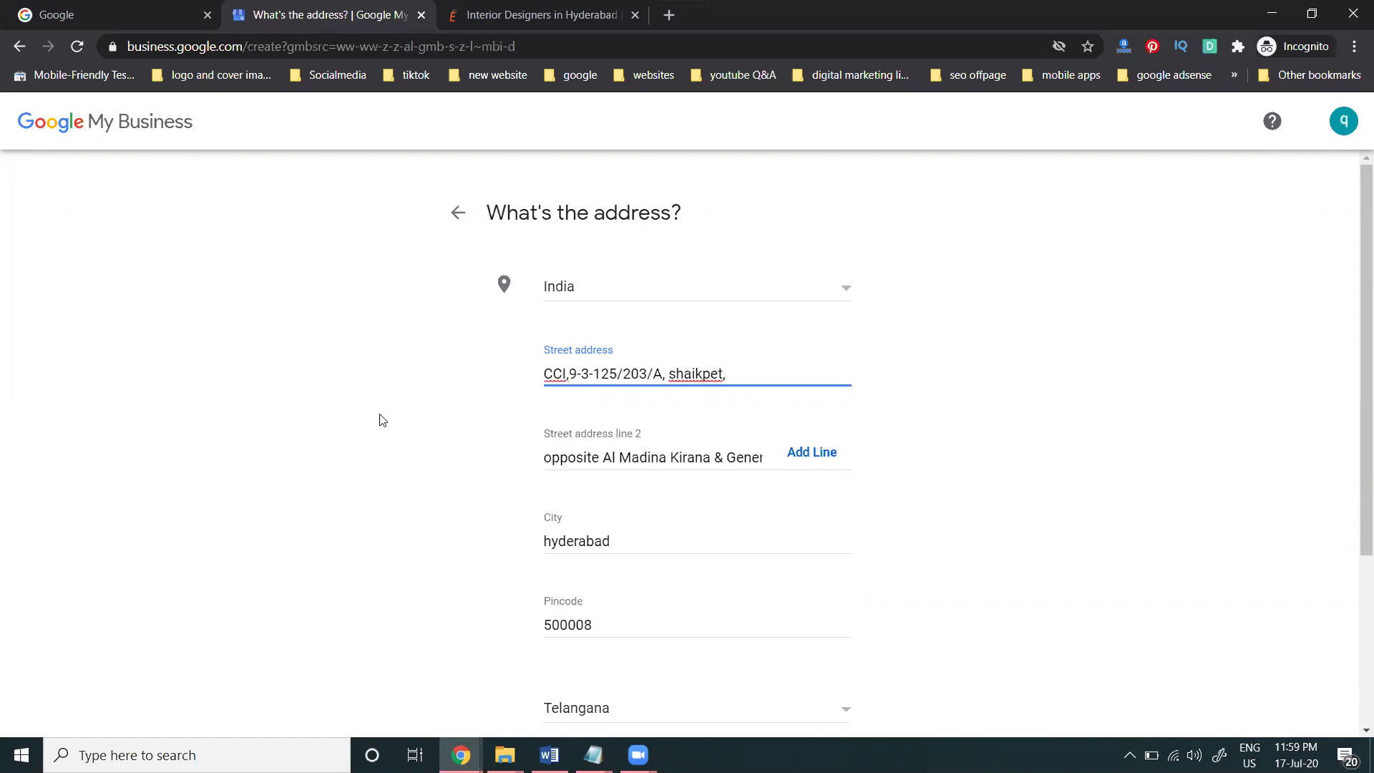
scroll(383, 424, "down", 3)
left_click(526, 538)
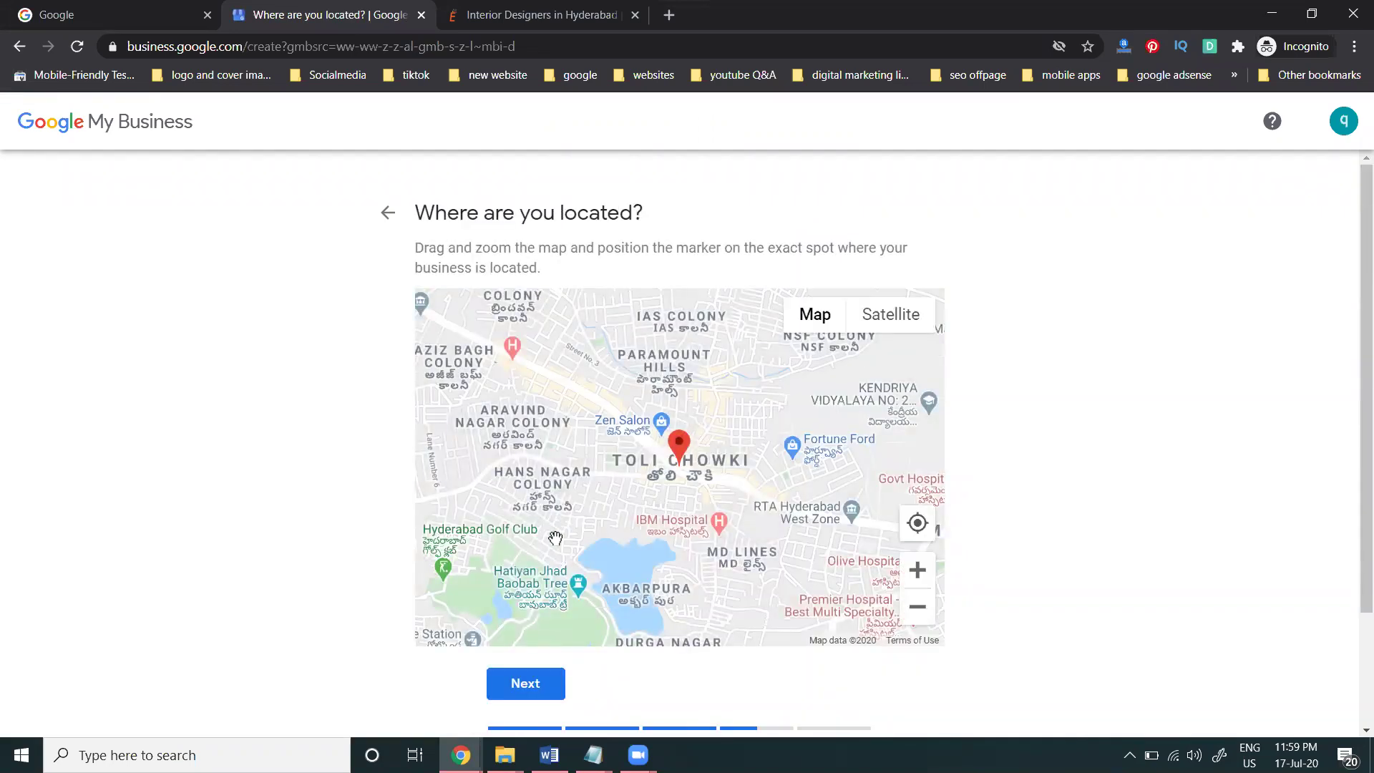
Examine the location map around the marker, switch to Google Maps, and examine the streets and landmarks around Fast Elevators
scroll(664, 480, "up", 2)
mouse_move(715, 457)
left_mouse_down()
mouse_move(614, 457)
mouse_move(510, 503)
left_mouse_up()
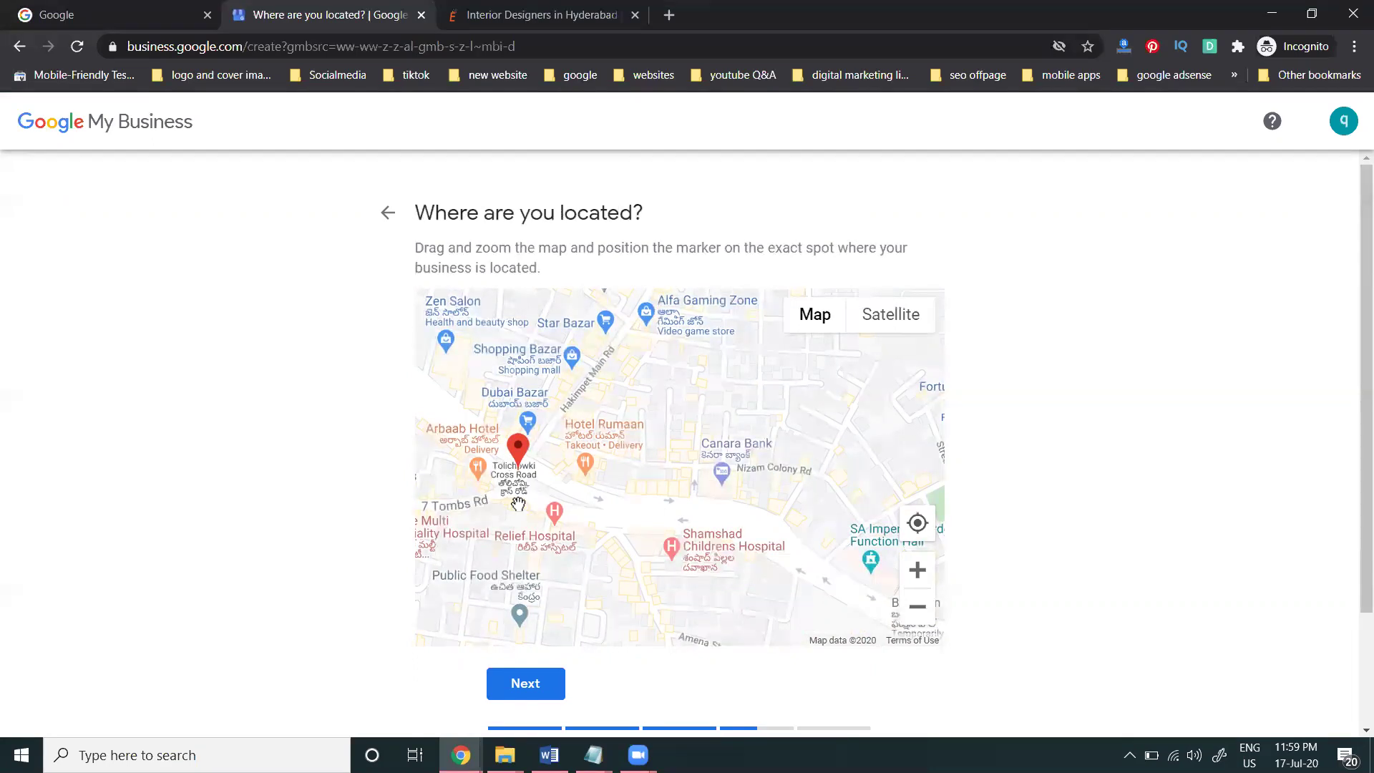
mouse_move(461, 755)
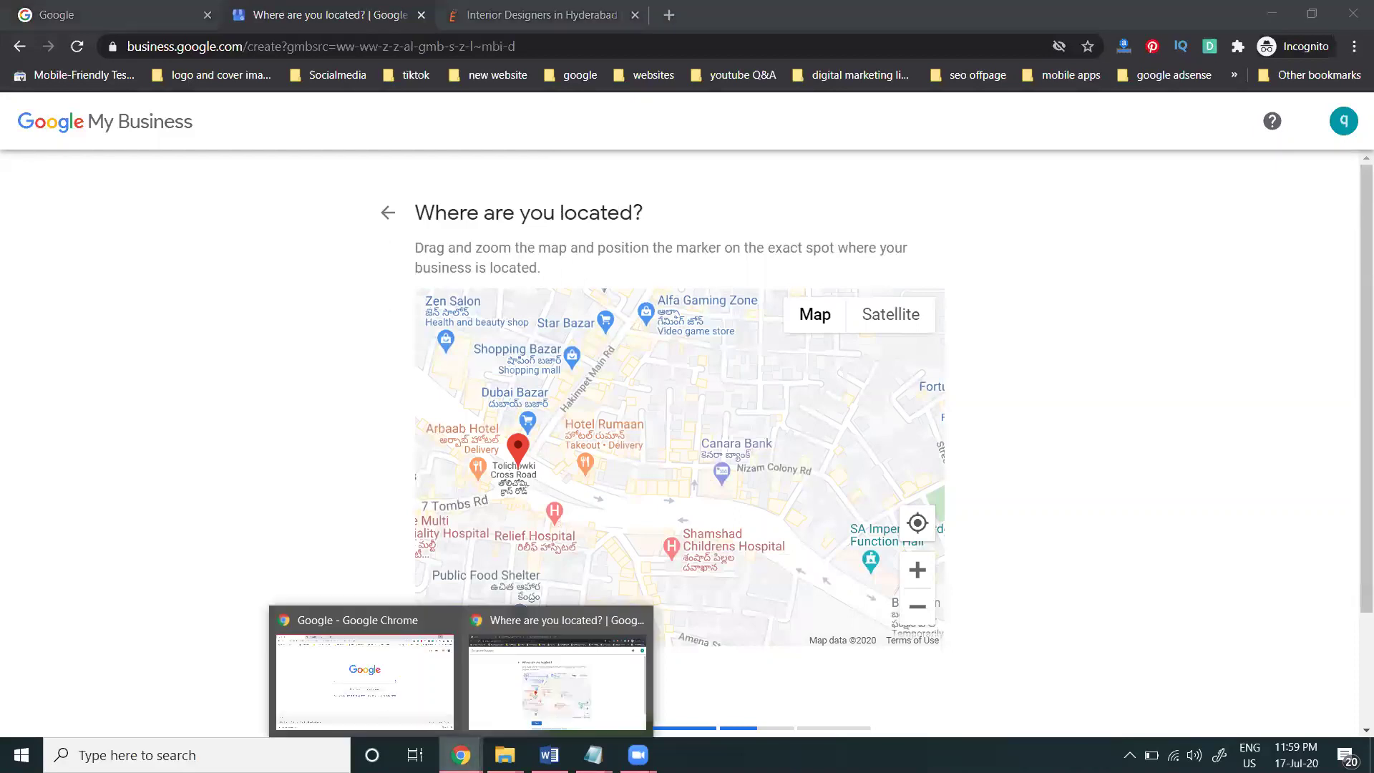
key("alt+Tab")
left_click(319, 12)
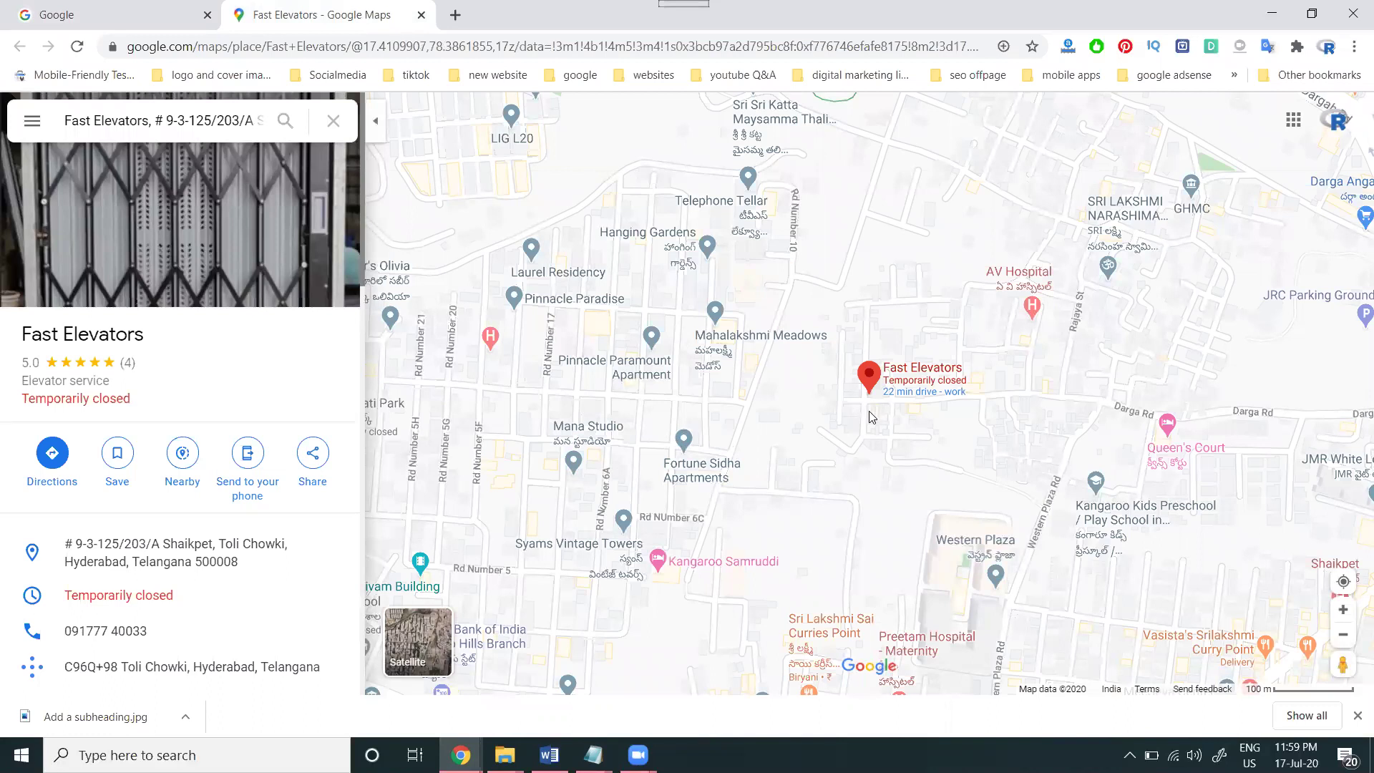
scroll(872, 417, "up", 2)
scroll(871, 417, "up", 2)
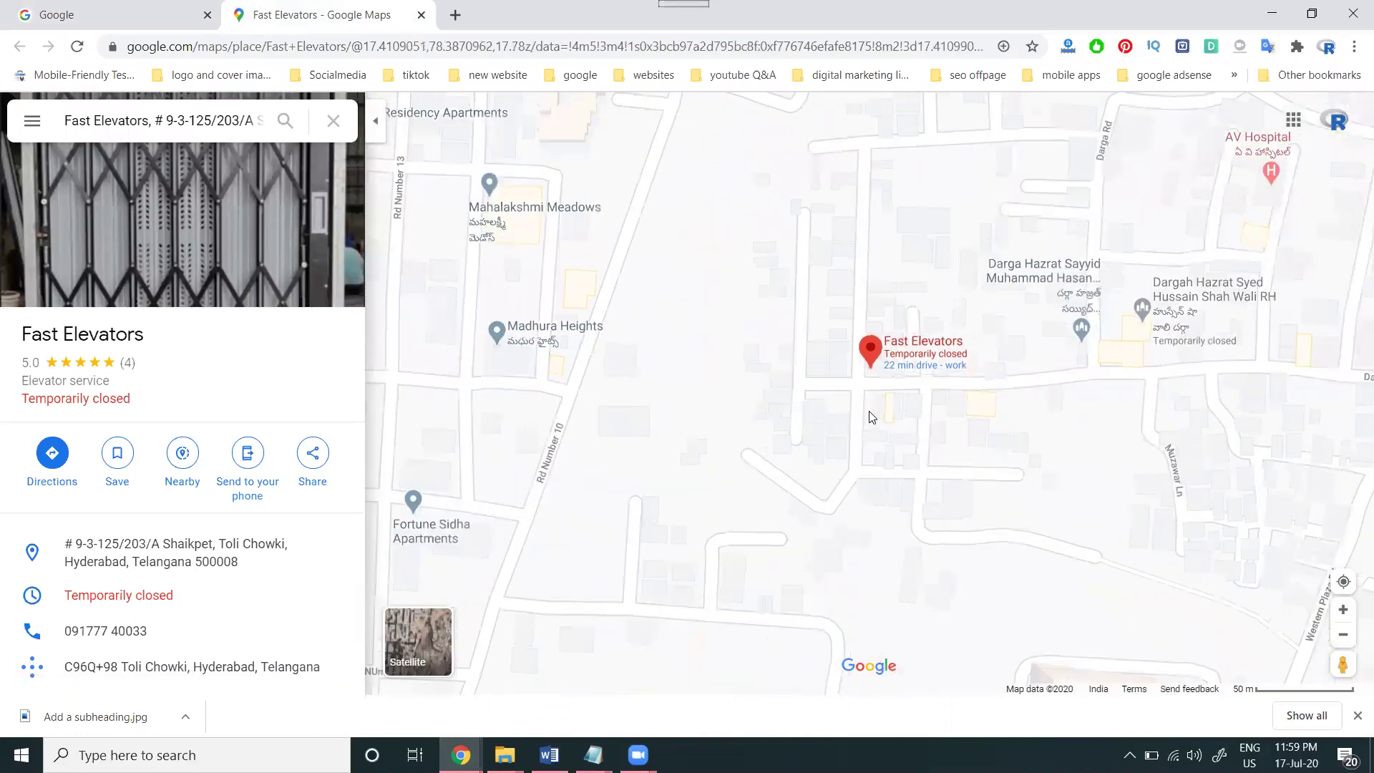
scroll(872, 417, "down", 2)
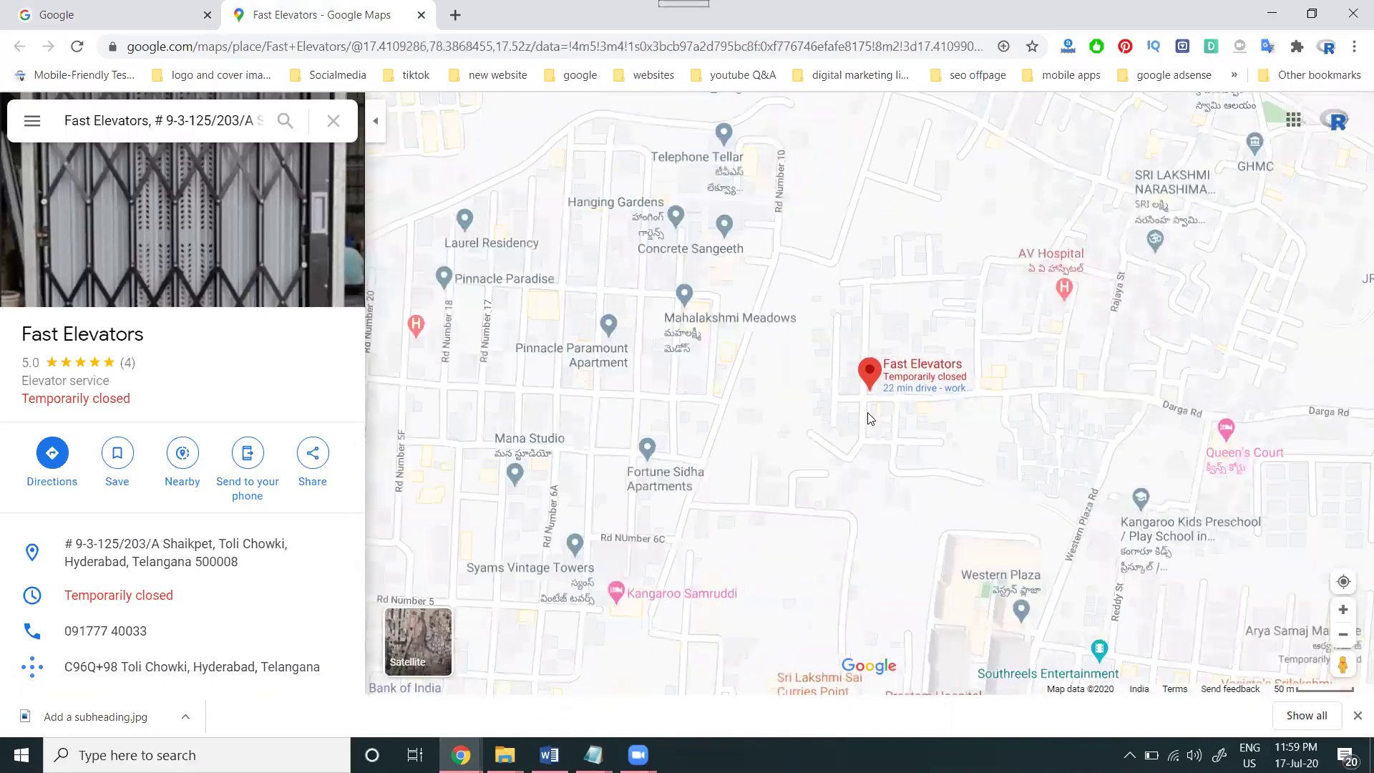
scroll(867, 412, "down", 1)
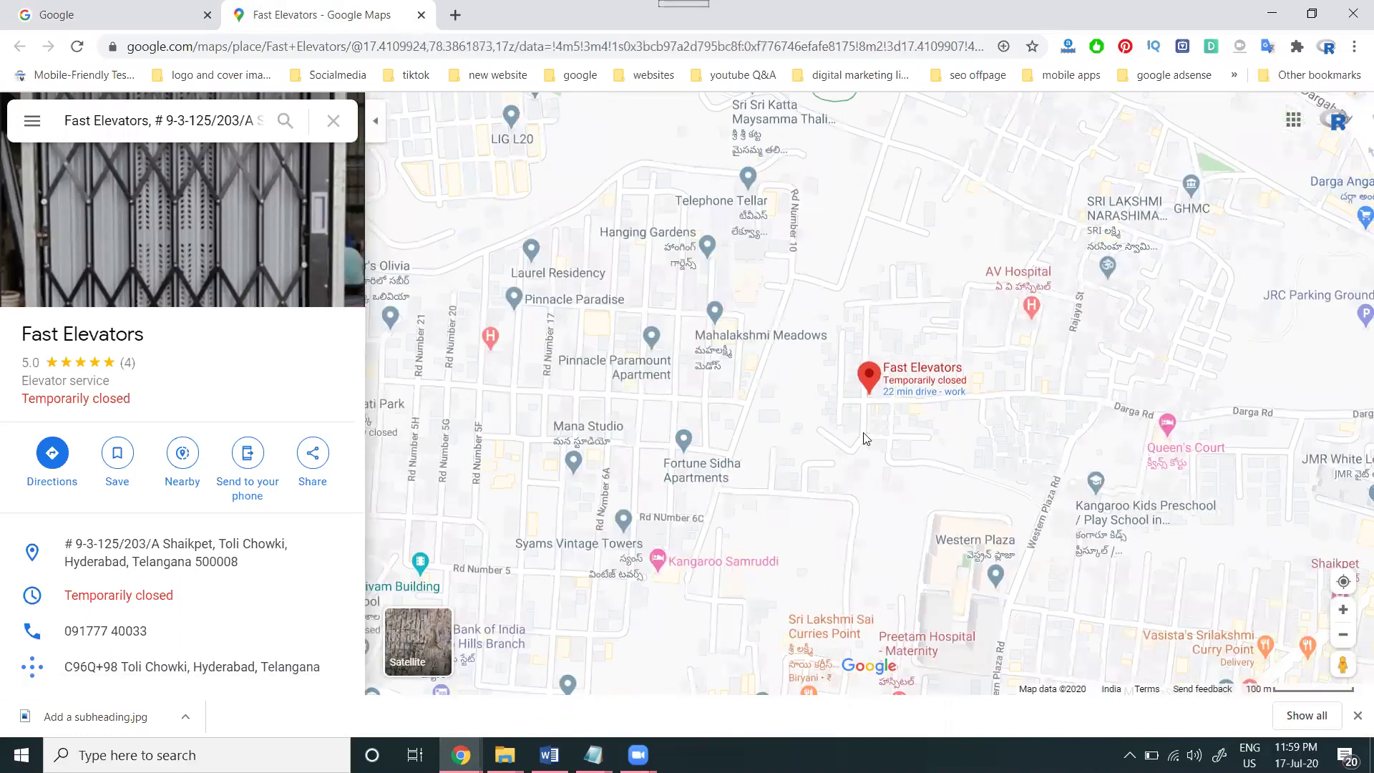
left_click_drag(892, 538, 855, 493)
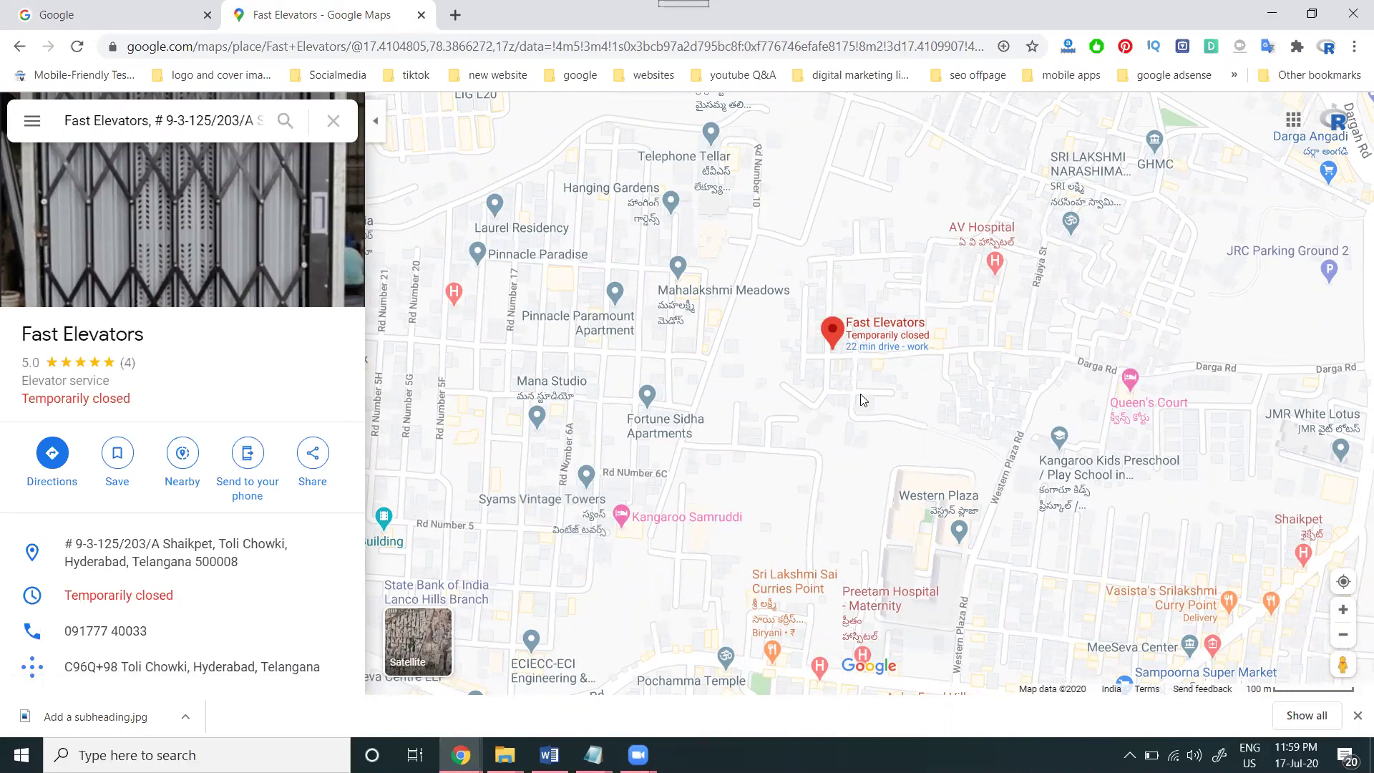
scroll(862, 387, "up", 2)
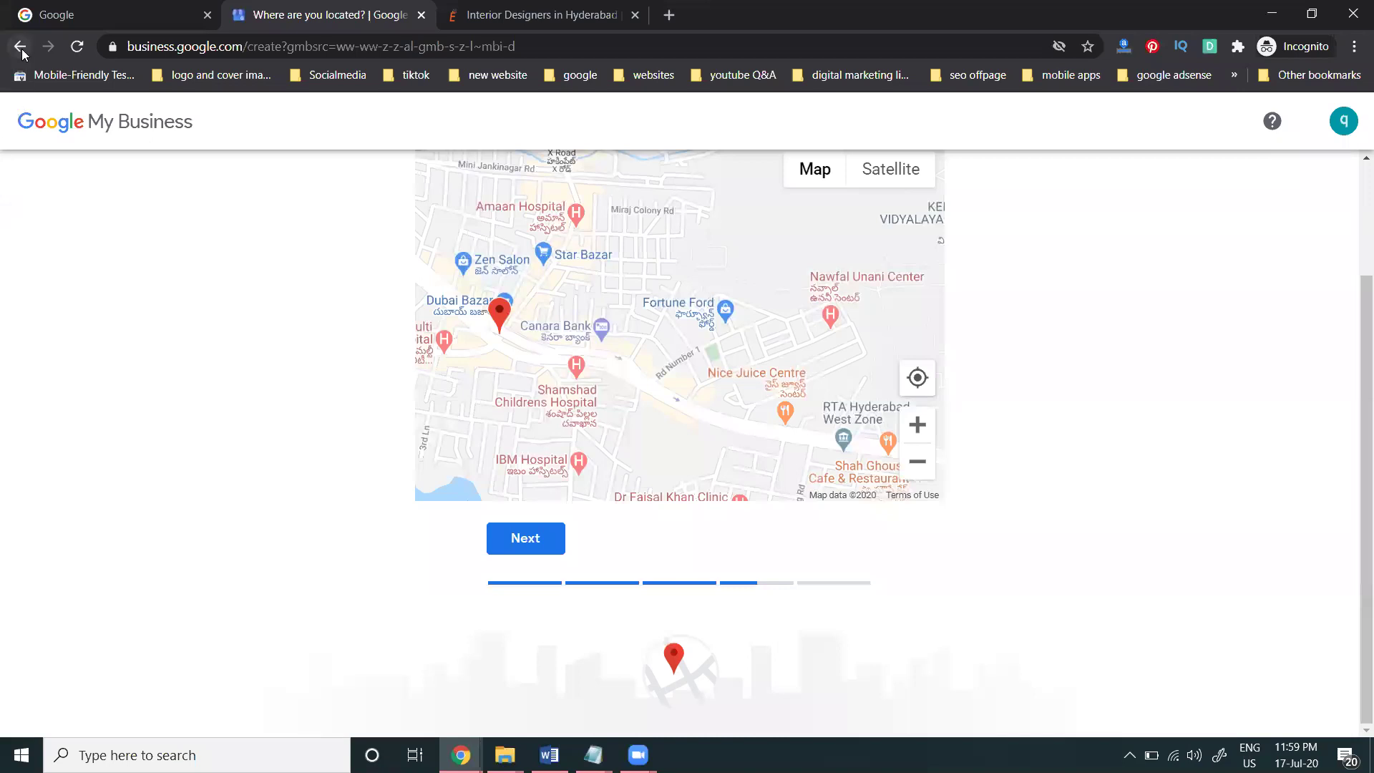
Return to the listing's address form and cut the store landmark text from street address line 2
left_click(21, 49)
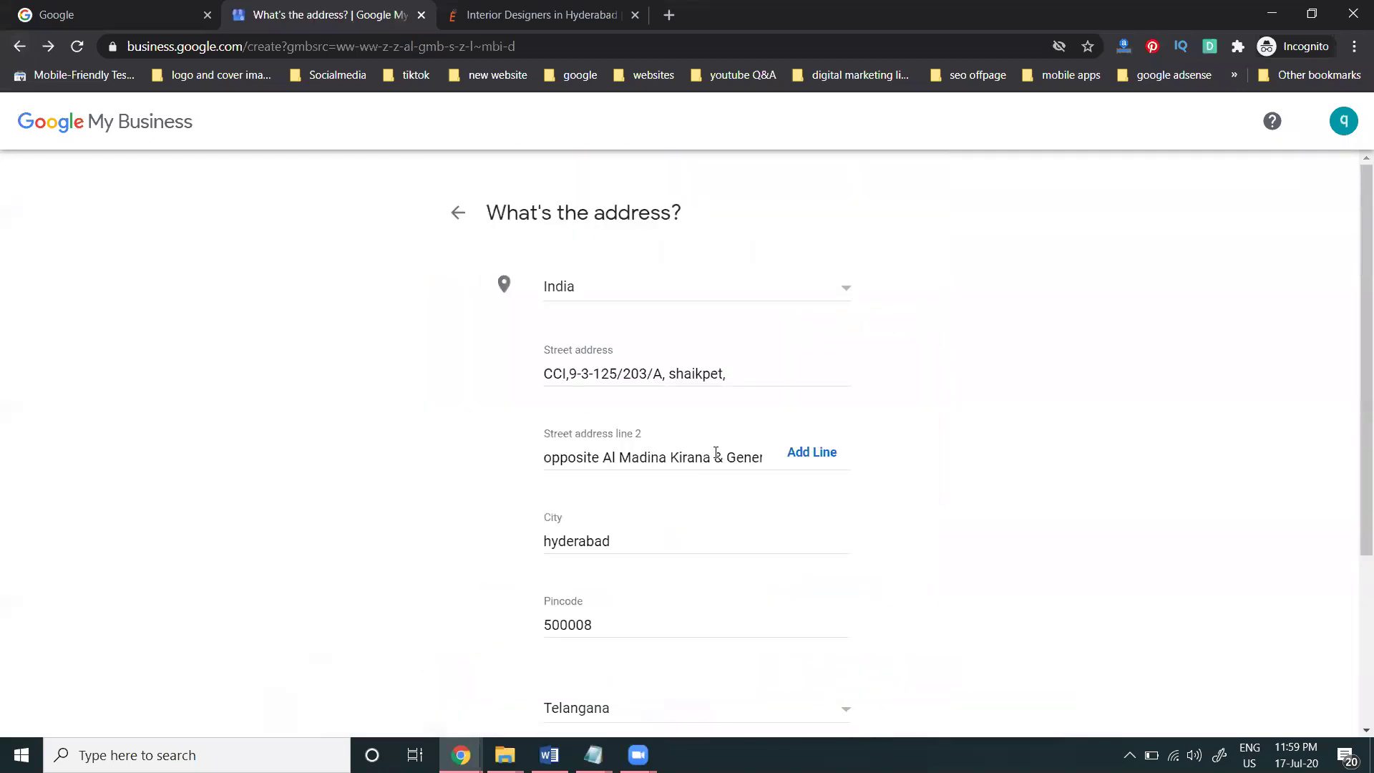
left_click_drag(543, 459, 693, 459)
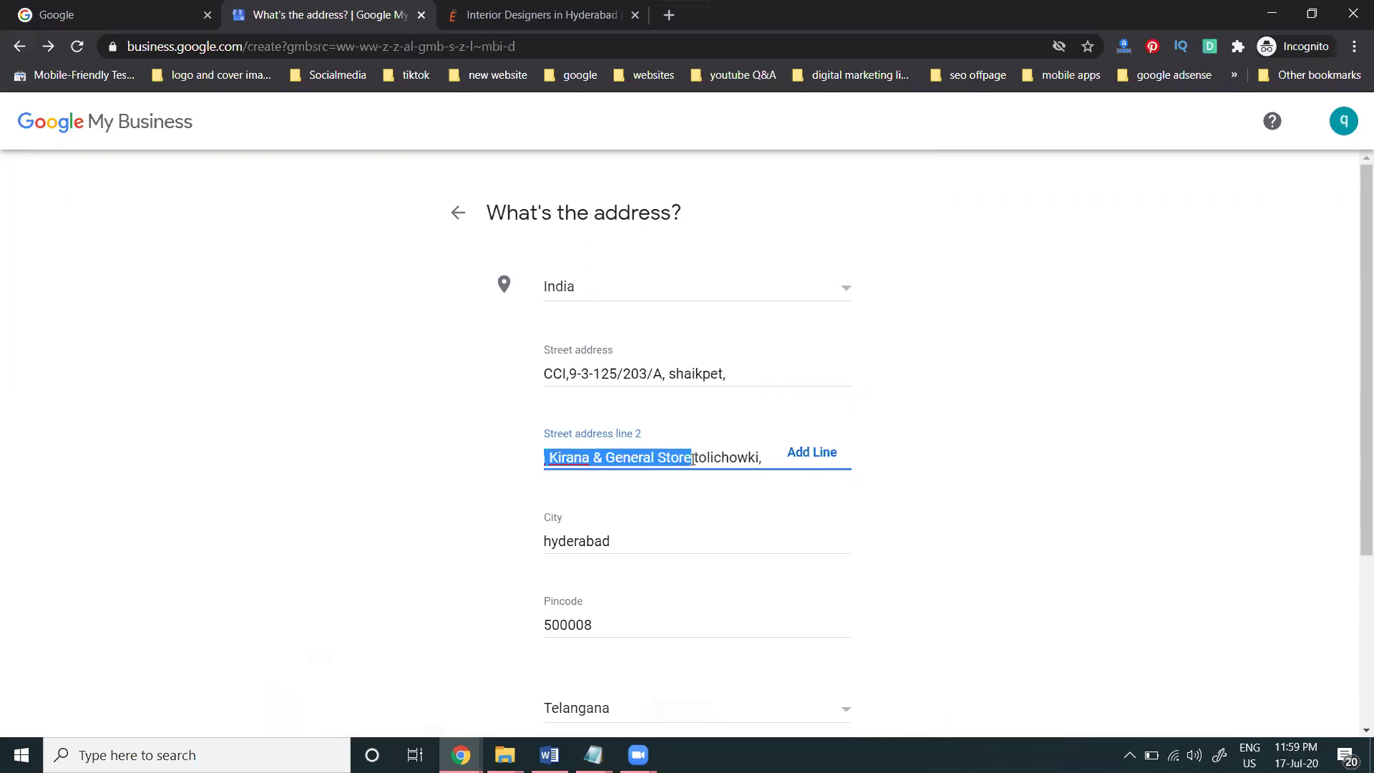
key("BackSpace")
left_click_drag(669, 374, 743, 371)
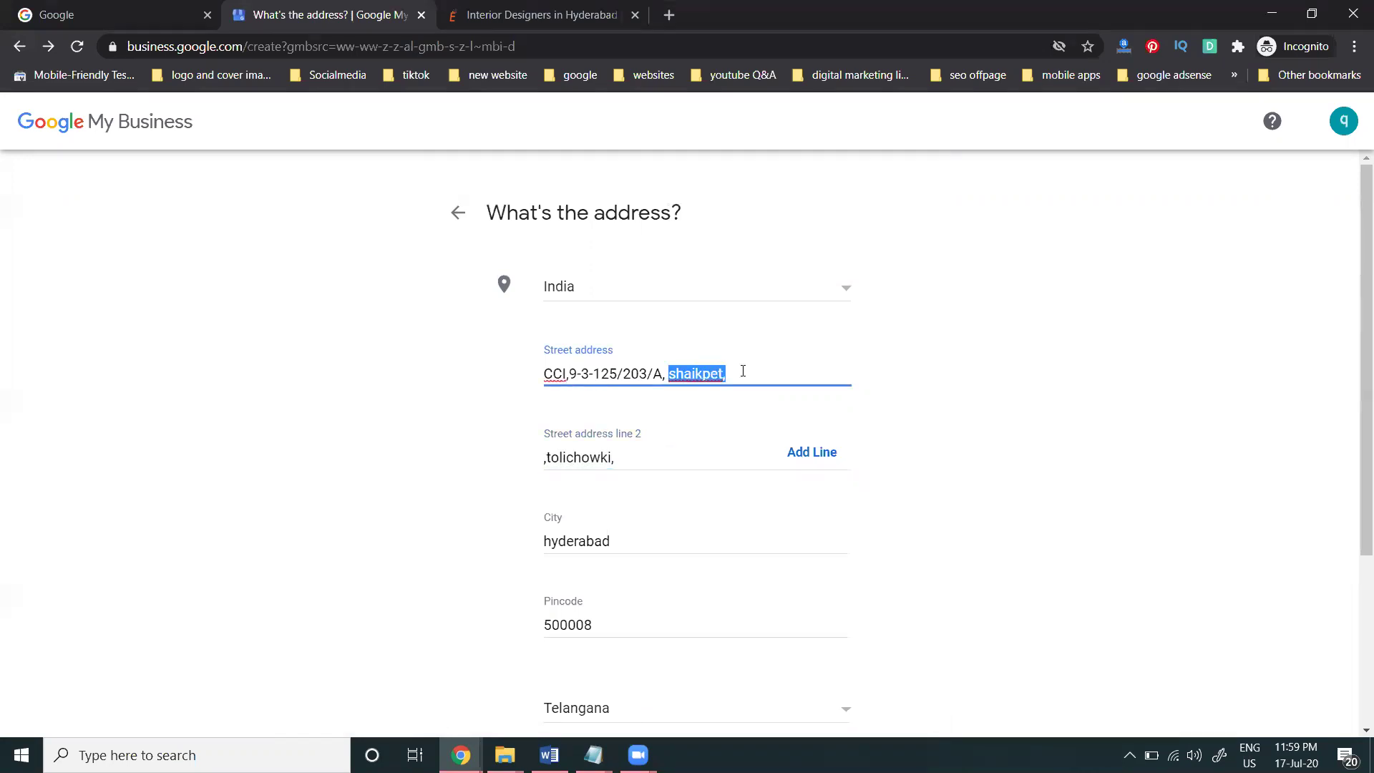
type("opposite Al Madina Kirana & General Store")
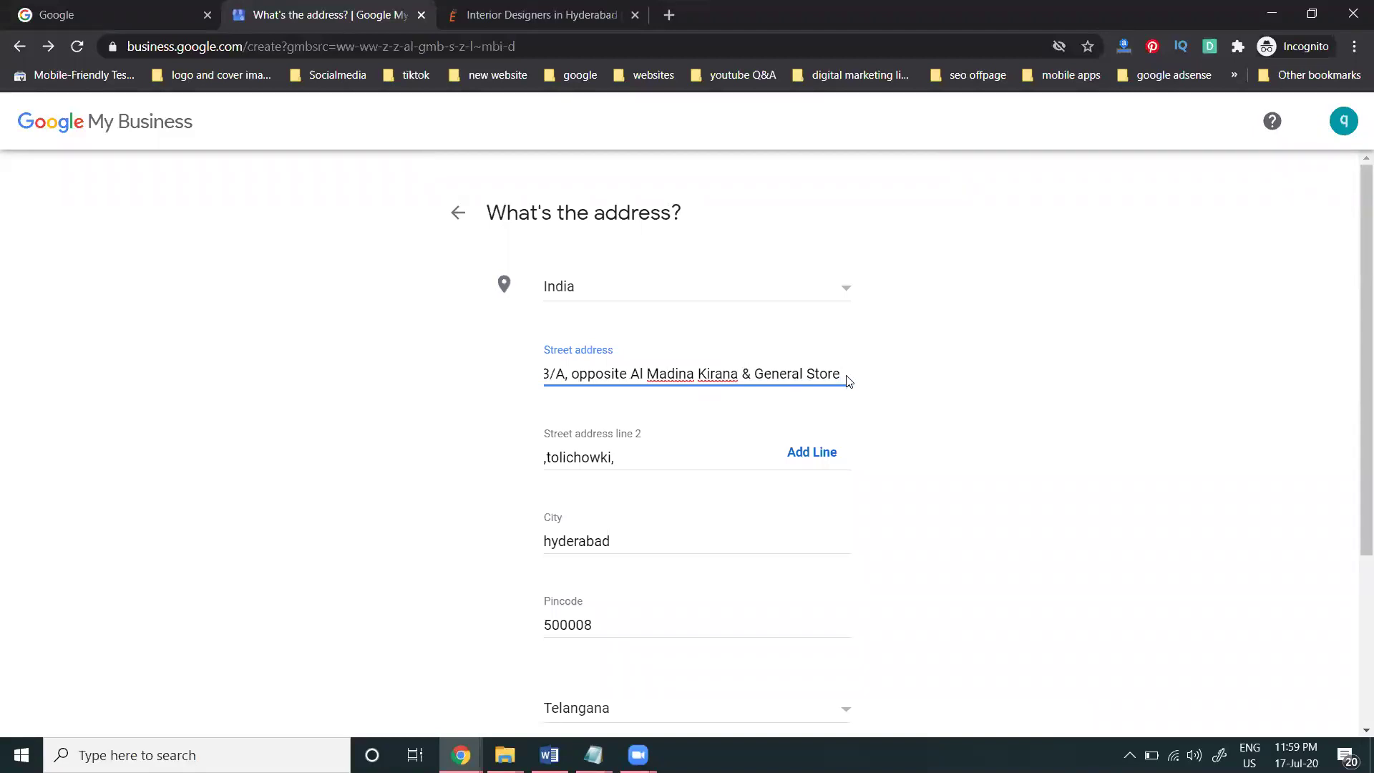
key("ctrl+z")
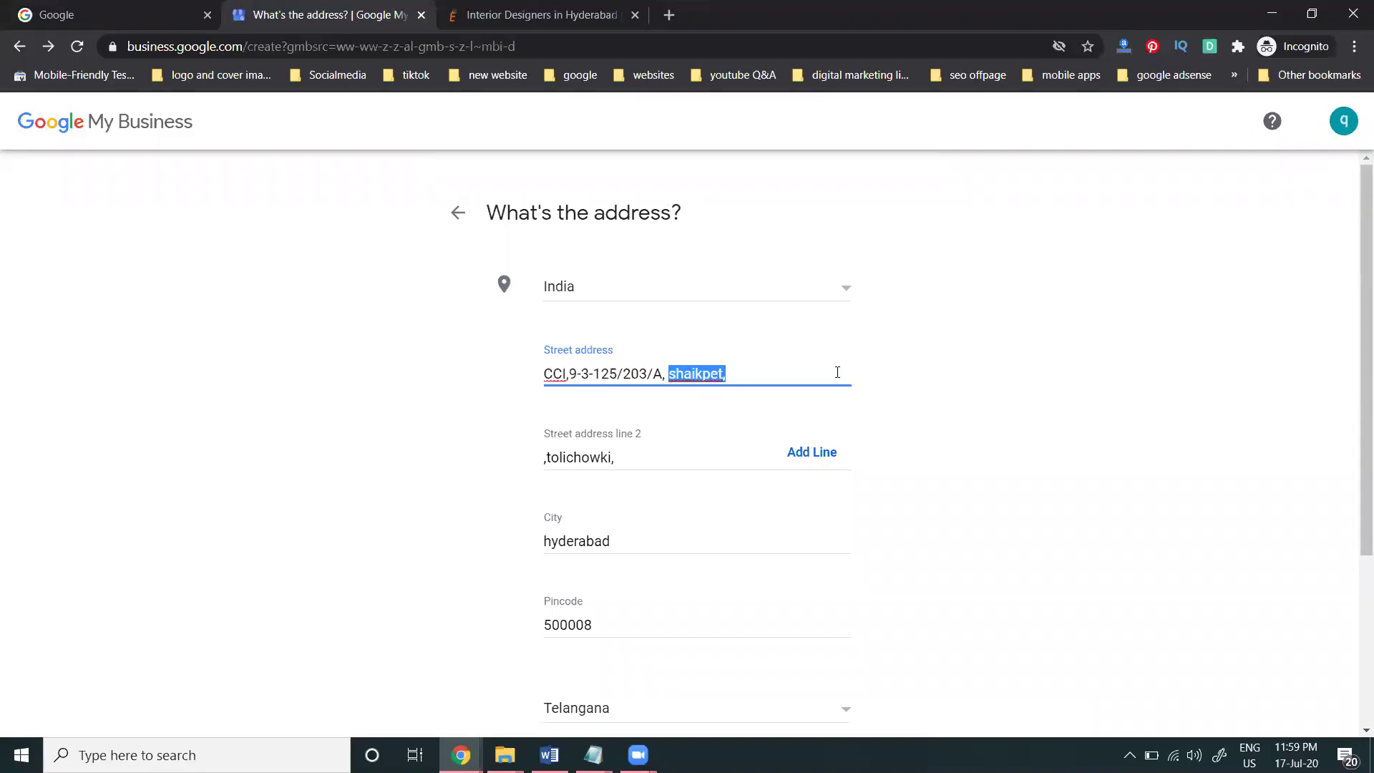
Paste the cut store landmark before the locality name in the street address, separate them with a comma, and remove the trailing comma
left_click(671, 373)
type("opposite Al Madina Kirana & General Store")
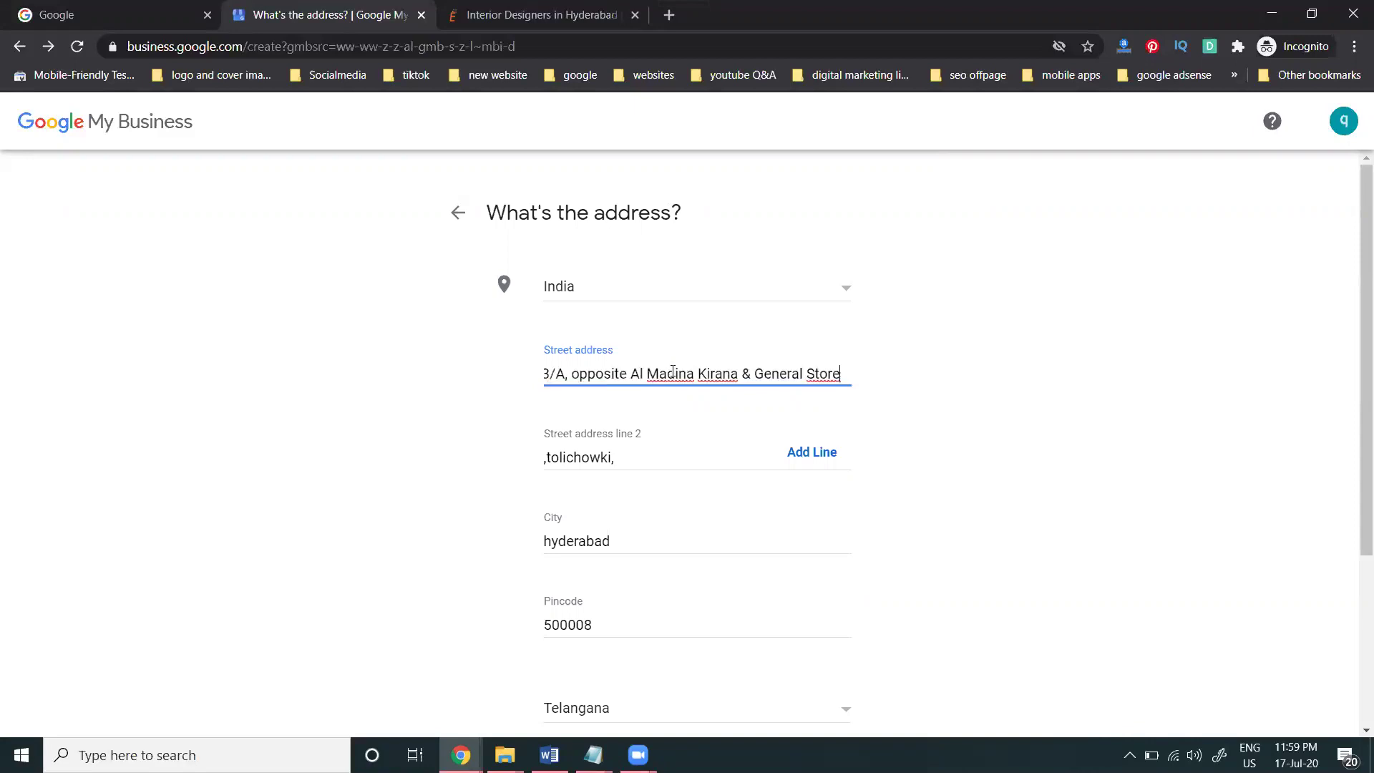
key("Right")
key("Right")
key("Right")
key("Right")
key("Right")
key("Right")
key("Right")
key("Right")
key("Right")
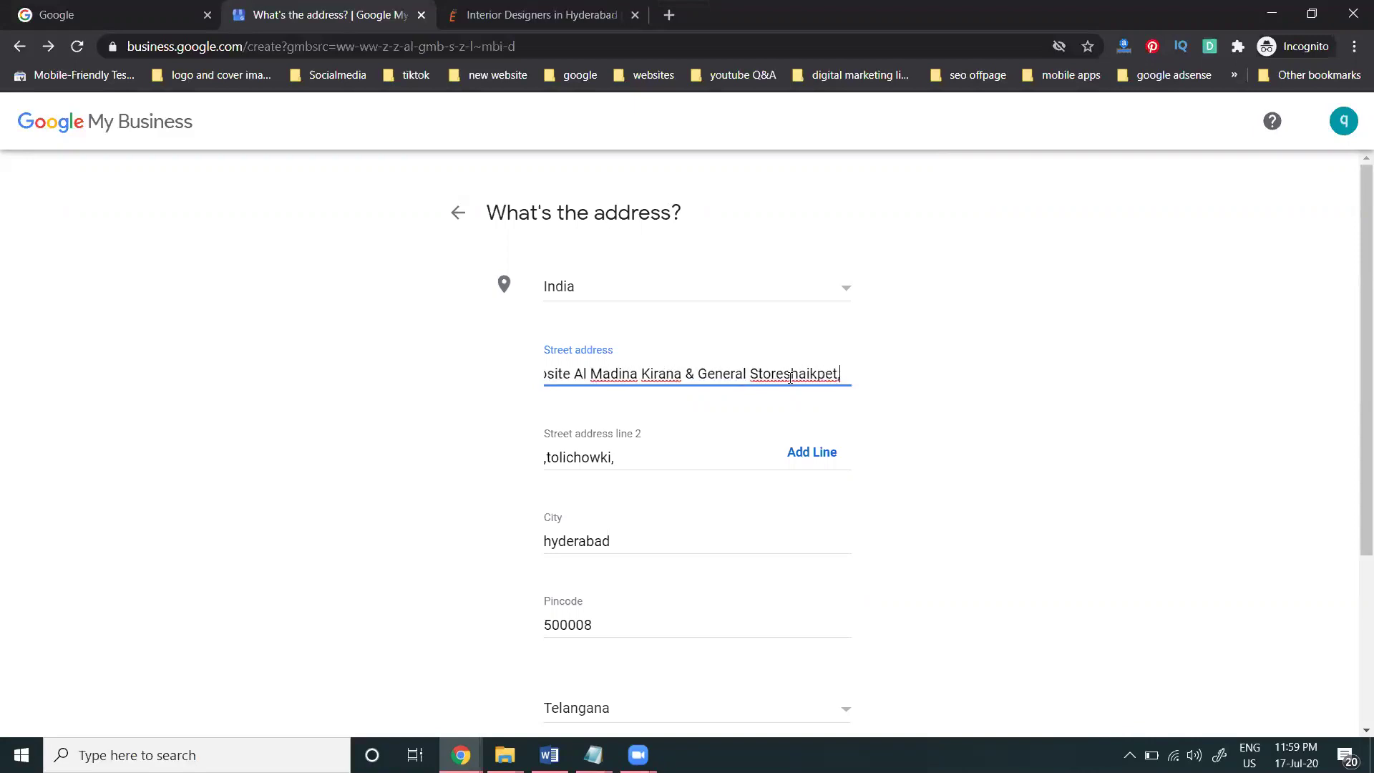
double_click(785, 372)
left_click(785, 373)
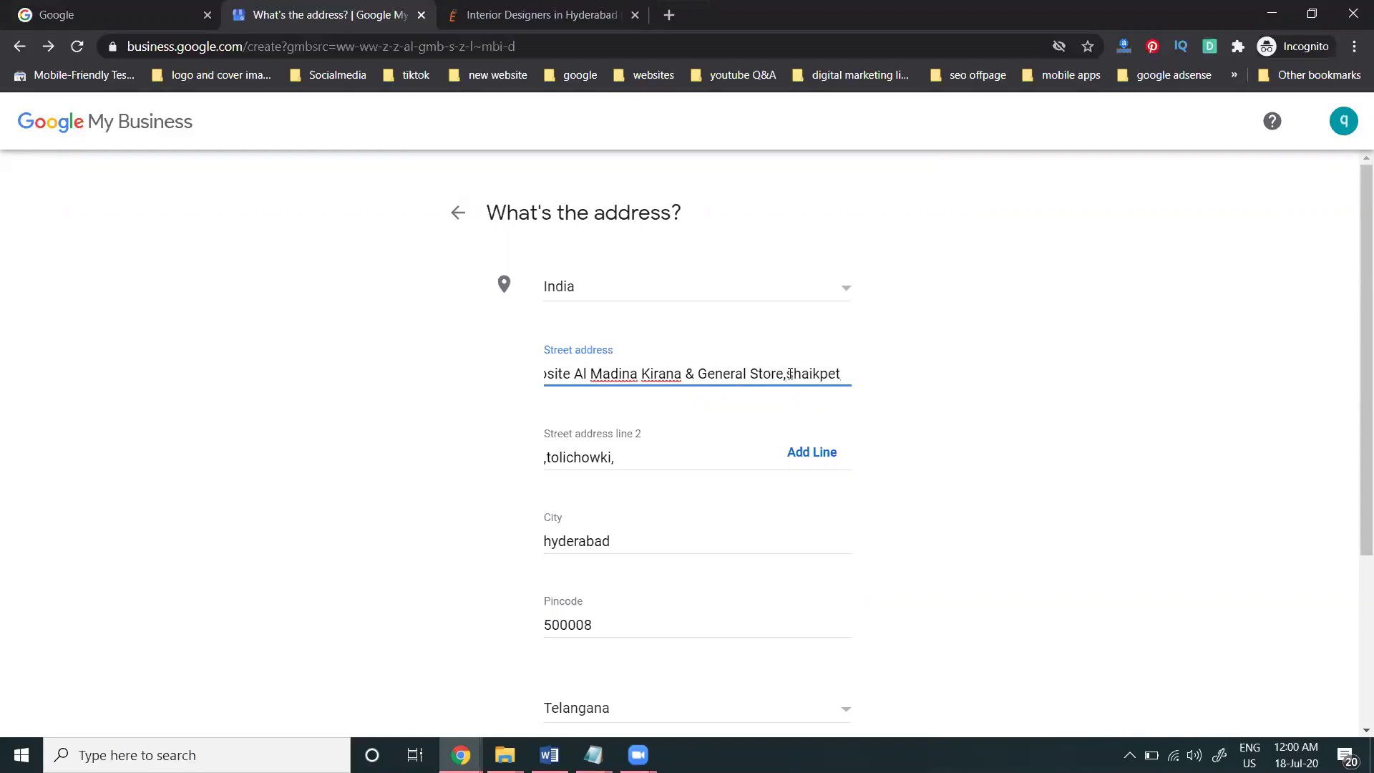
Remove the leading comma from street address line 2 and submit the address form
scroll(872, 433, "down", 3)
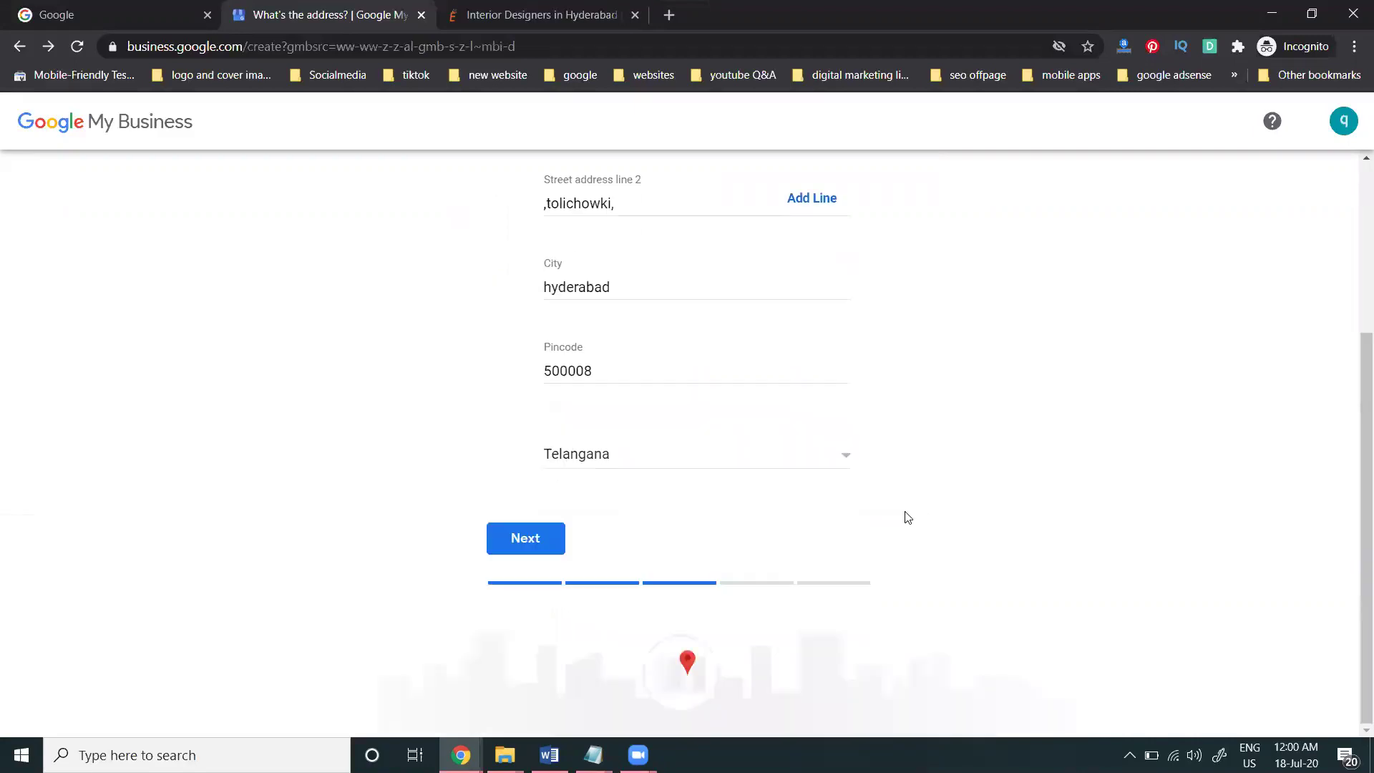
left_click(548, 203)
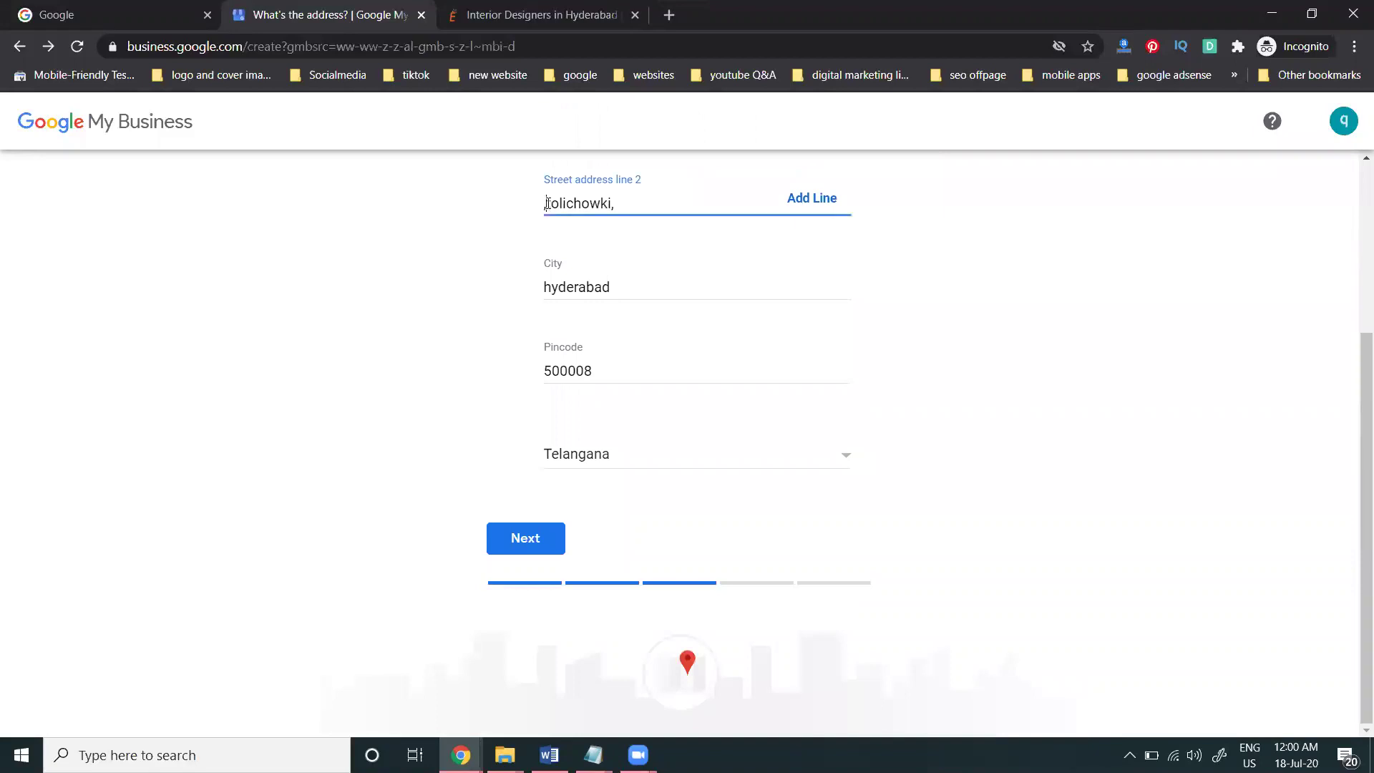
left_click(528, 537)
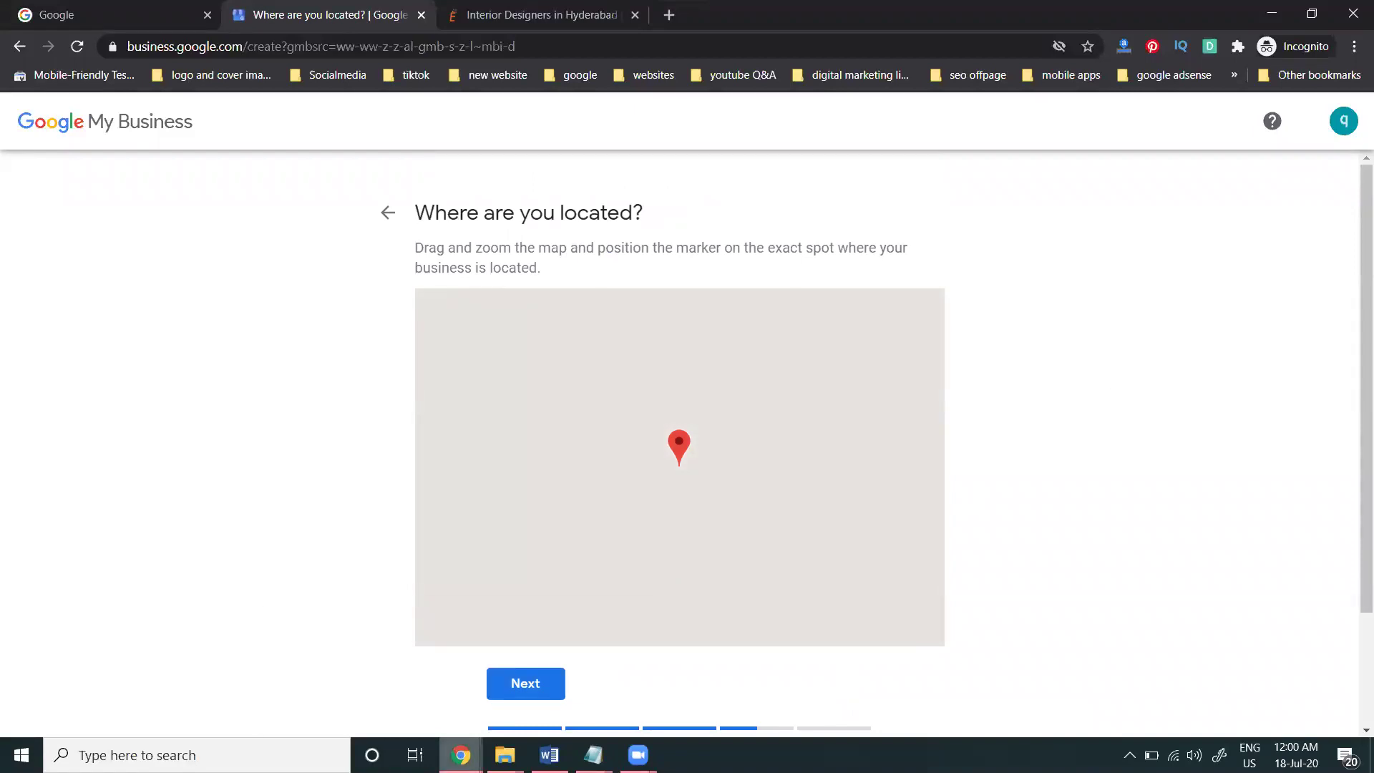
Examine in Google Maps where Fast Elevators lies relative to Al Madina Kirana & General Store and the surrounding lanes
mouse_move(461, 755)
left_click(340, 693)
scroll(801, 386, "up", 5)
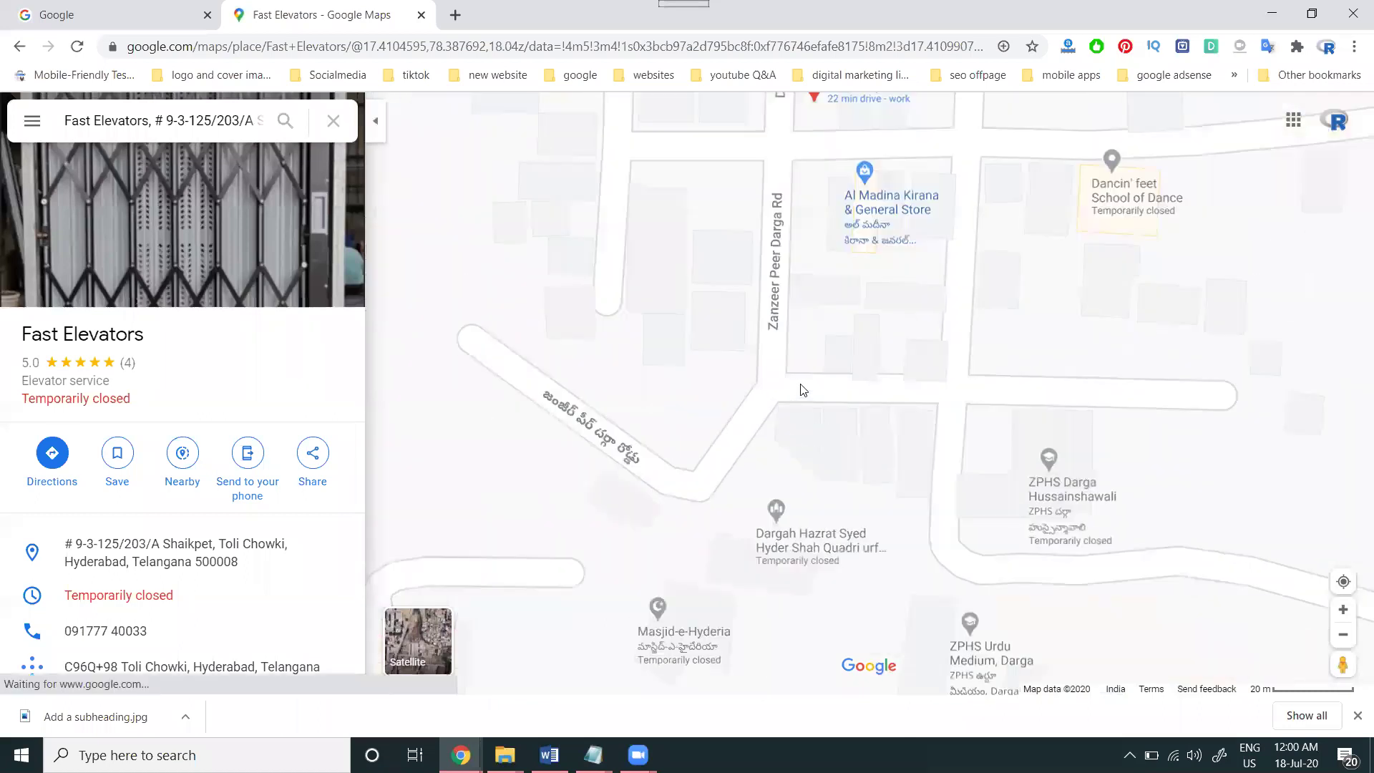
left_click_drag(851, 209, 773, 463)
scroll(771, 468, "up", 3)
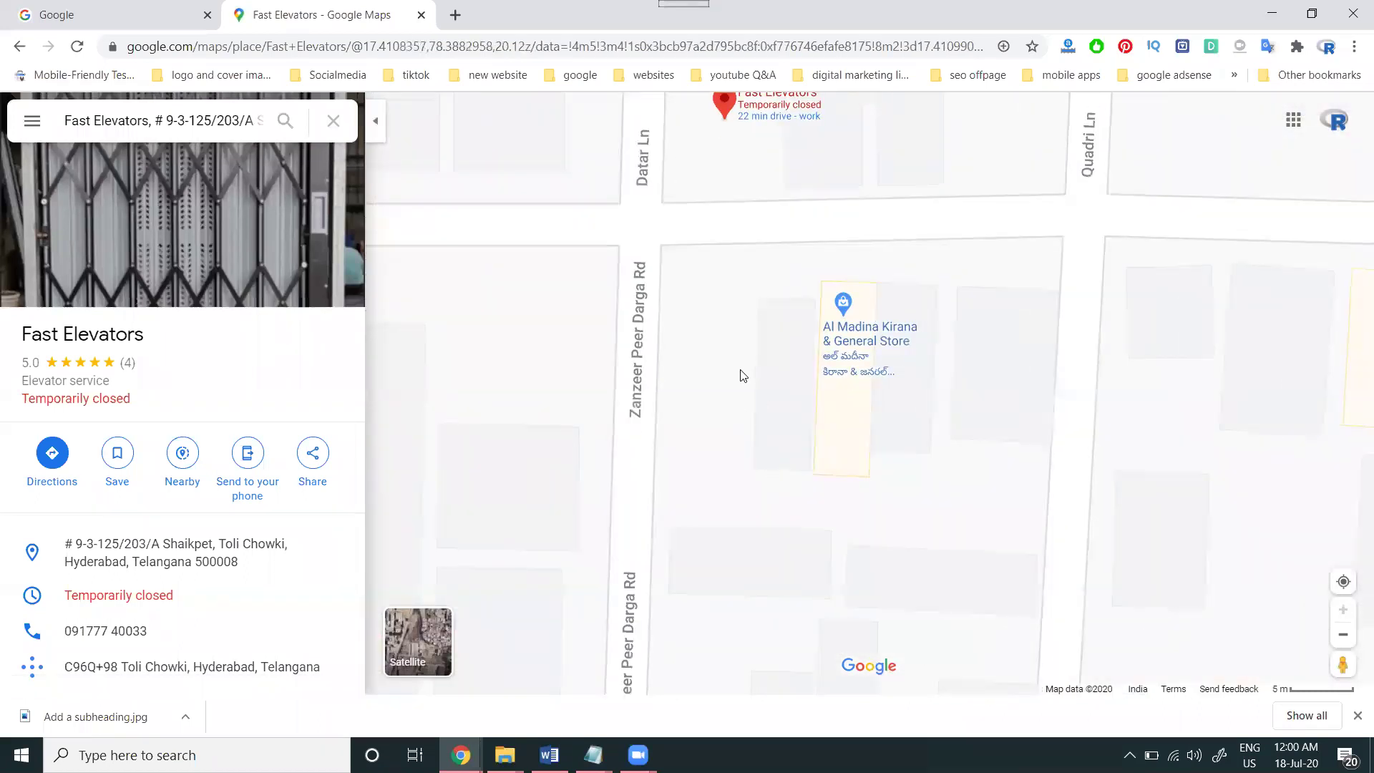
left_click_drag(742, 373, 746, 502)
mouse_move(461, 755)
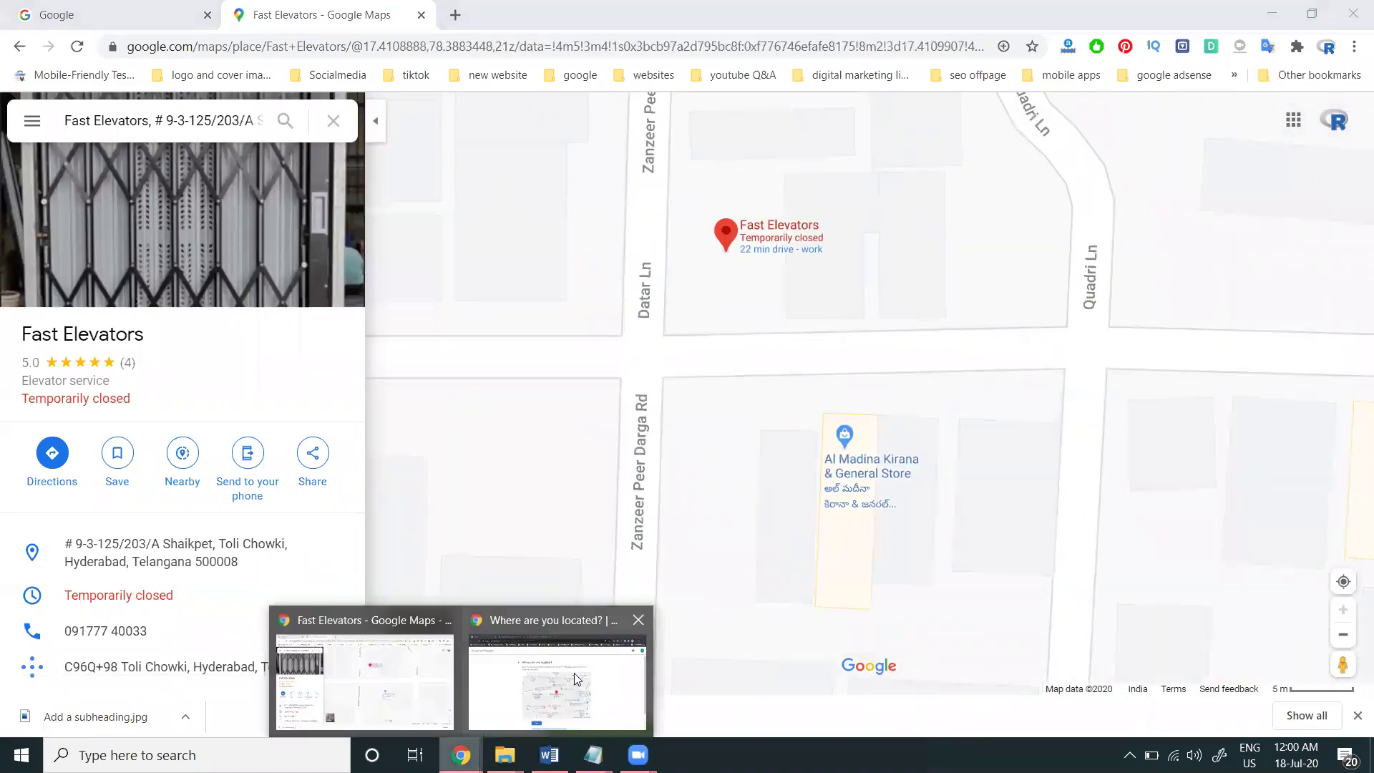
Place the listing's location marker across the road from Al Madina Kirana & General Store, between Datar Ln and Quadri Ln
left_click(568, 608)
scroll(645, 544, "up", 3)
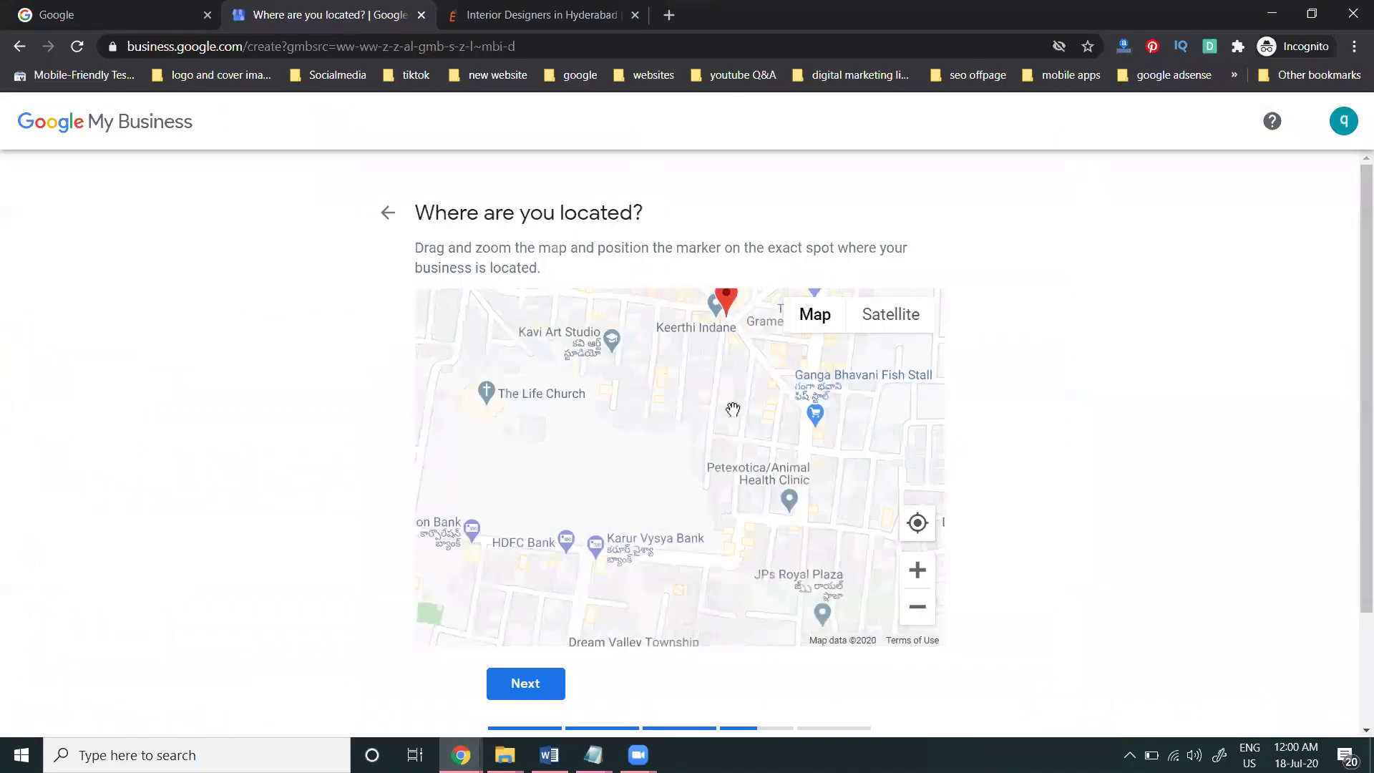
scroll(652, 529, "up", 2)
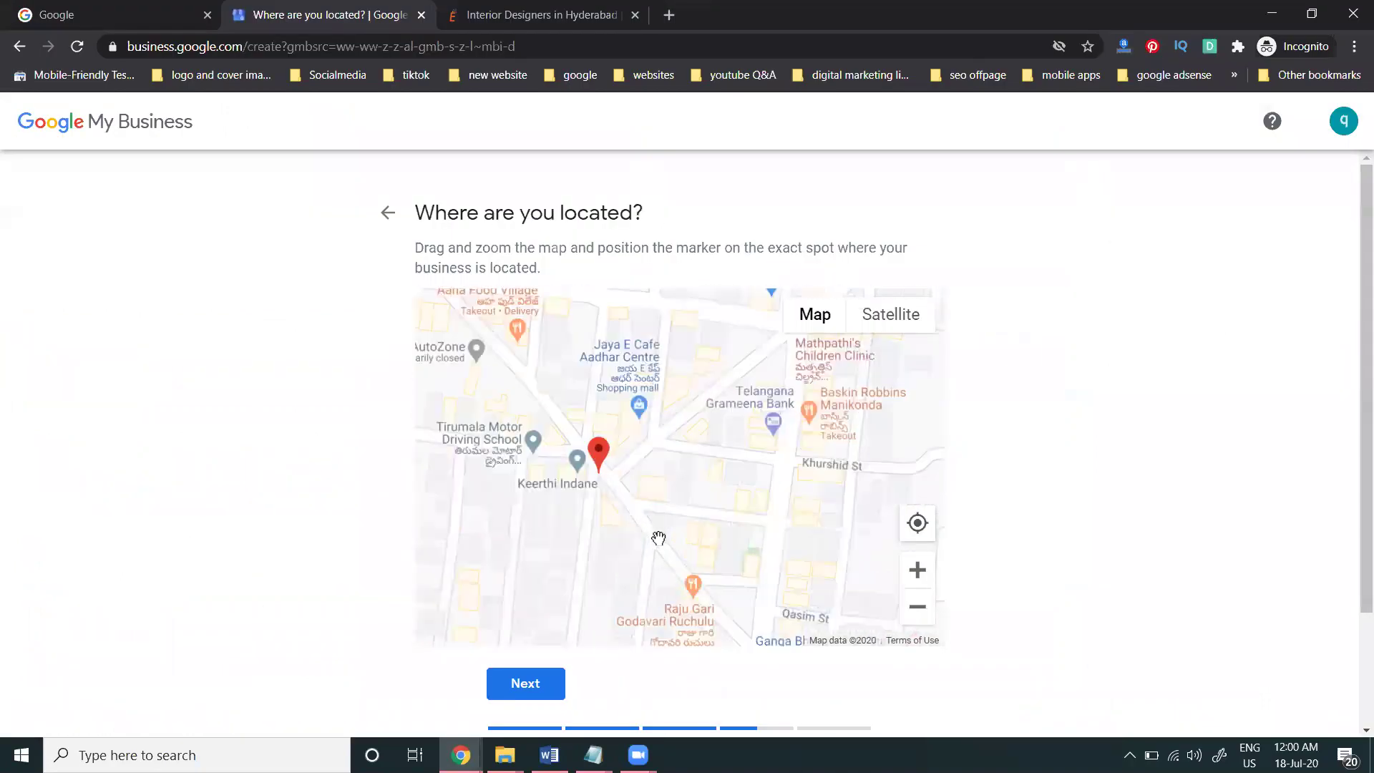
left_click_drag(703, 462, 684, 498)
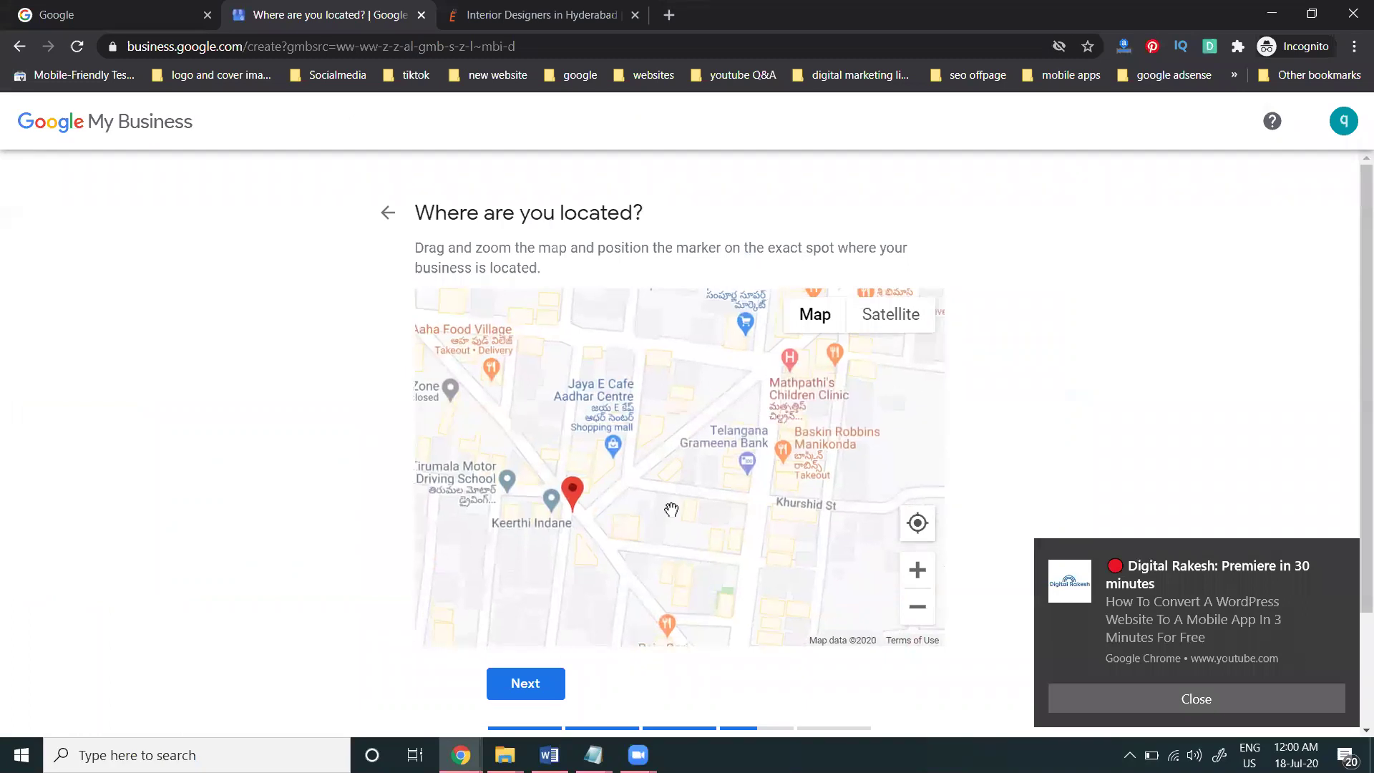
left_click(1073, 700)
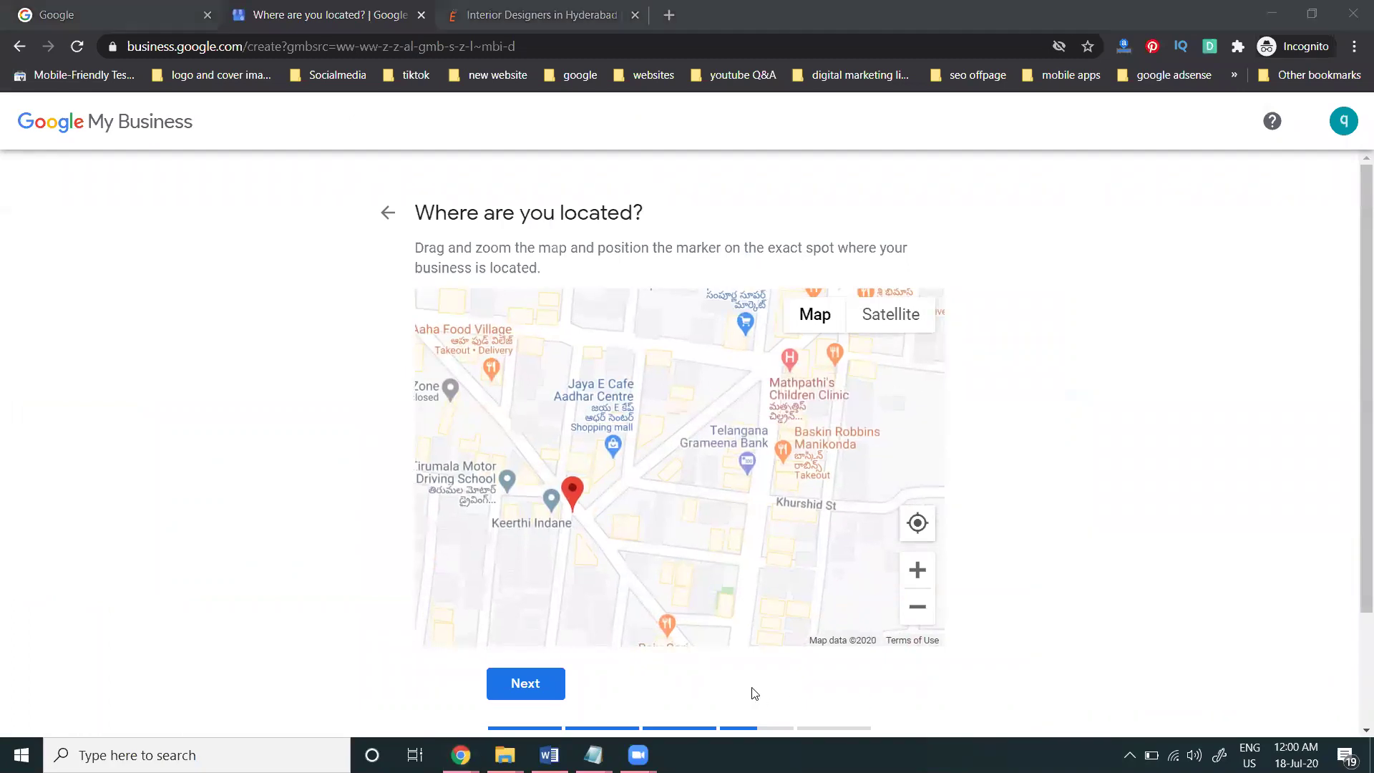
left_click(753, 694)
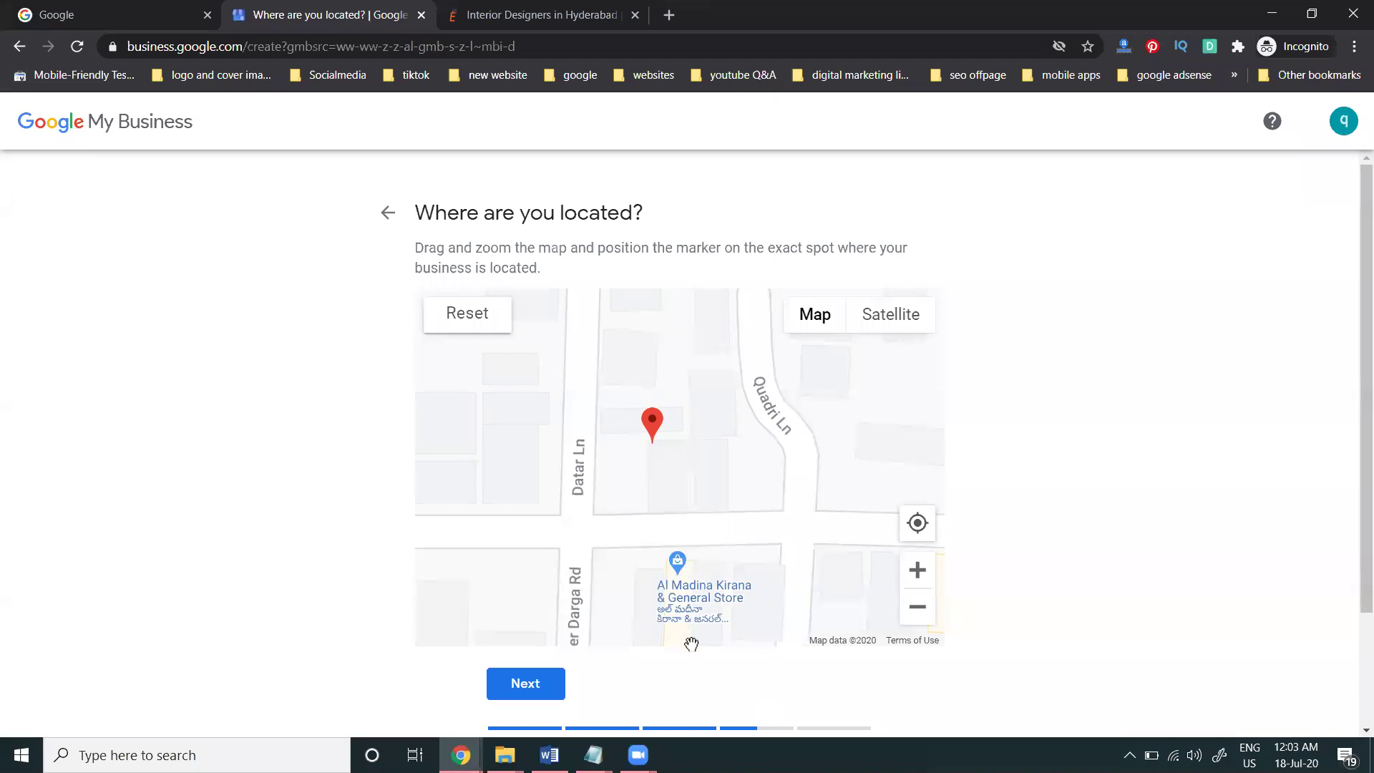
Check the address note in Notepad and nudge the listing's location marker slightly closer to the road facing the store
key("alt+Tab")
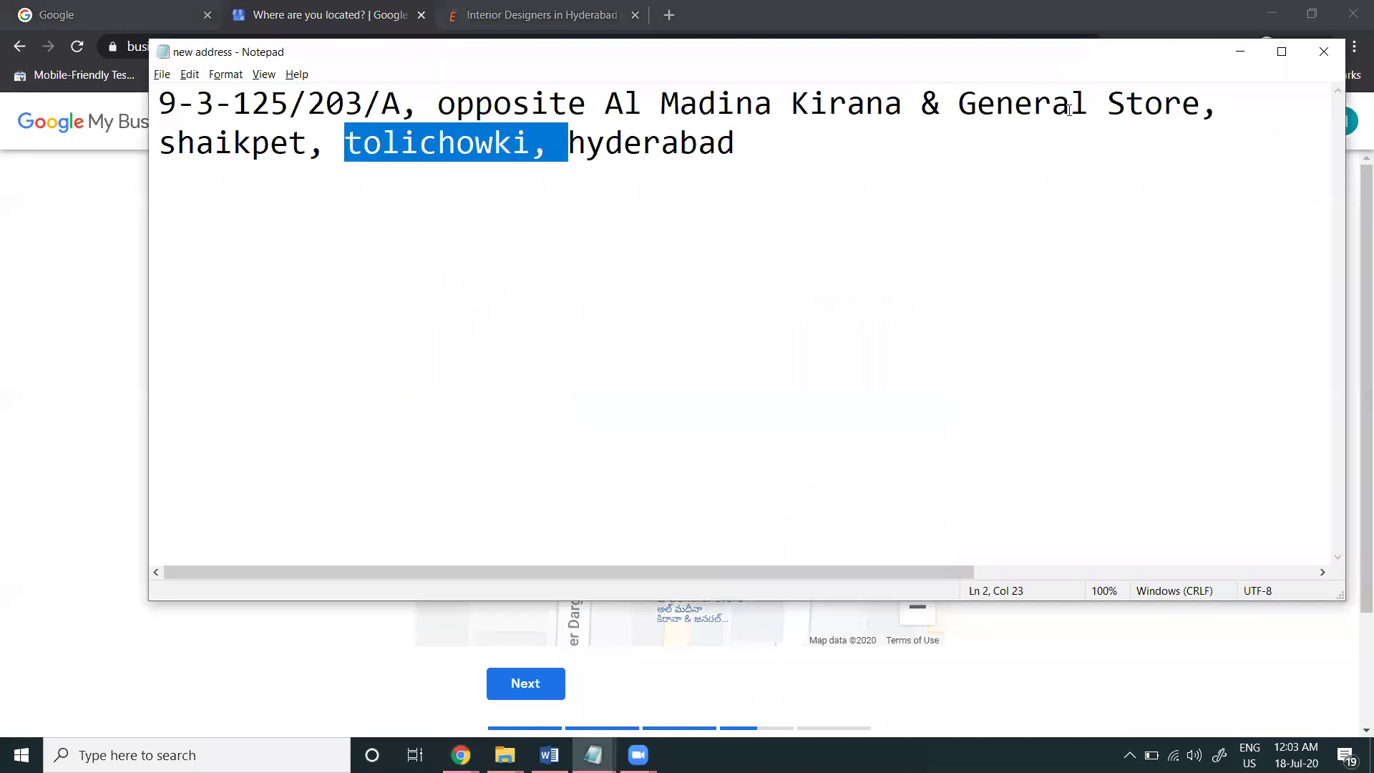
key("alt+Tab")
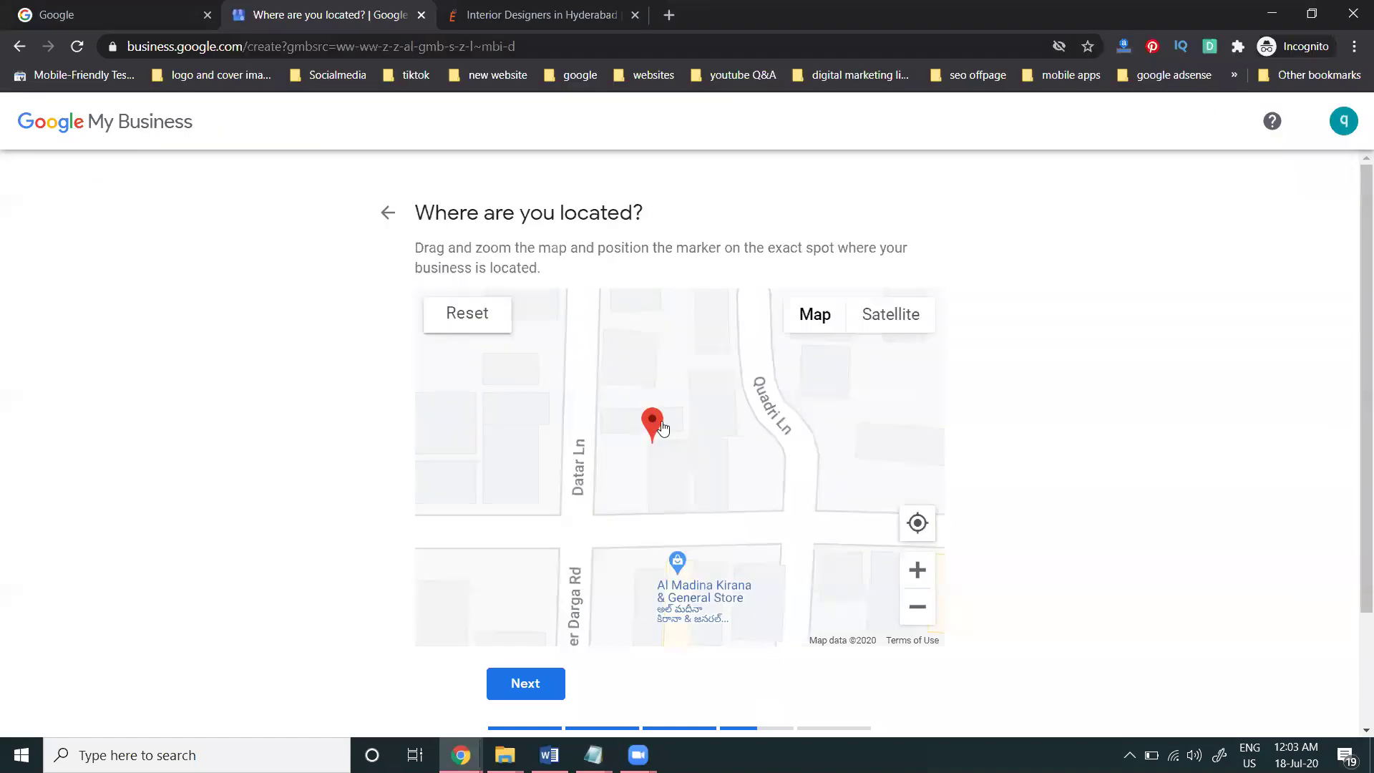
left_click_drag(652, 424, 659, 440)
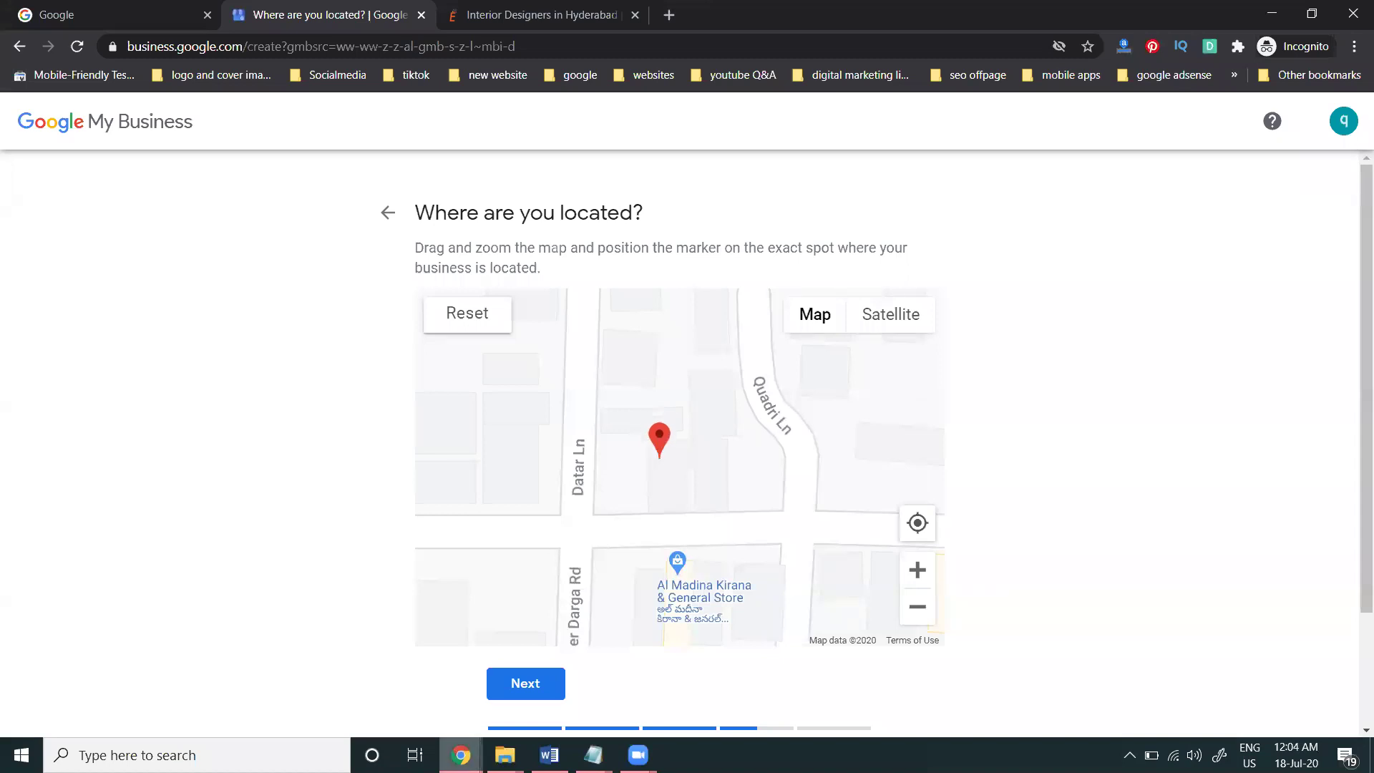
Check Fast Elevators' exact spot in Google Maps and move the listing's location marker closer to Datar Ln to match it
mouse_move(461, 755)
left_click(362, 687)
scroll(588, 488, "up", 5)
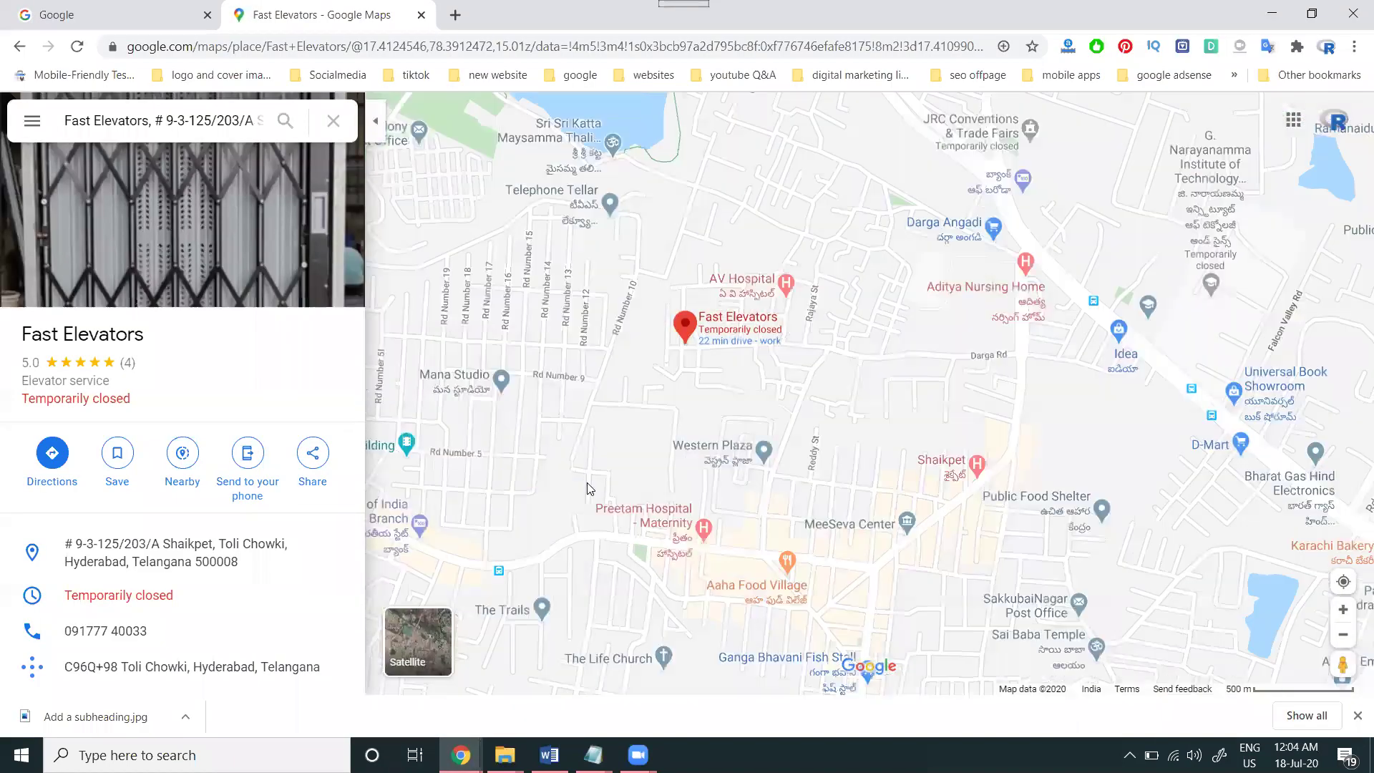
scroll(694, 507, "up", 5)
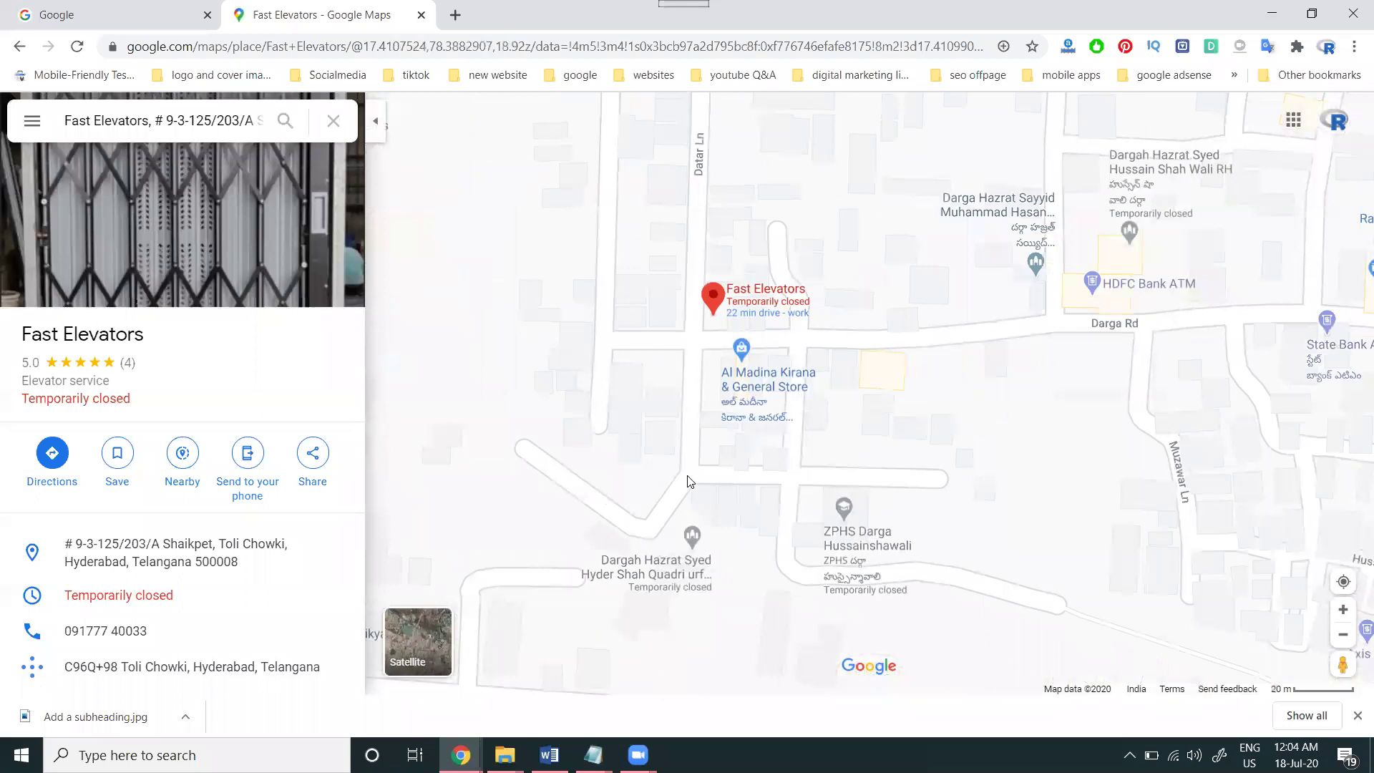
scroll(727, 469, "up", 2)
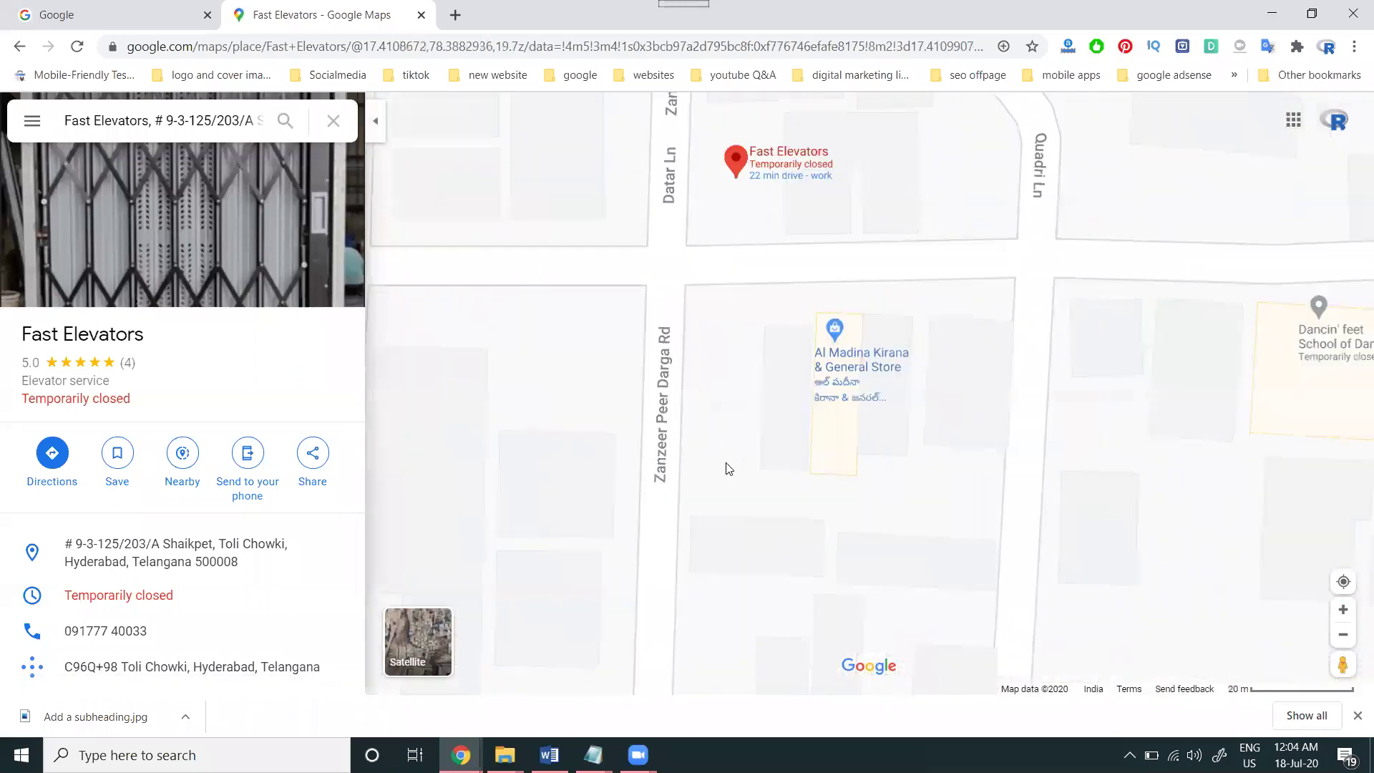
left_click_drag(767, 332, 763, 426)
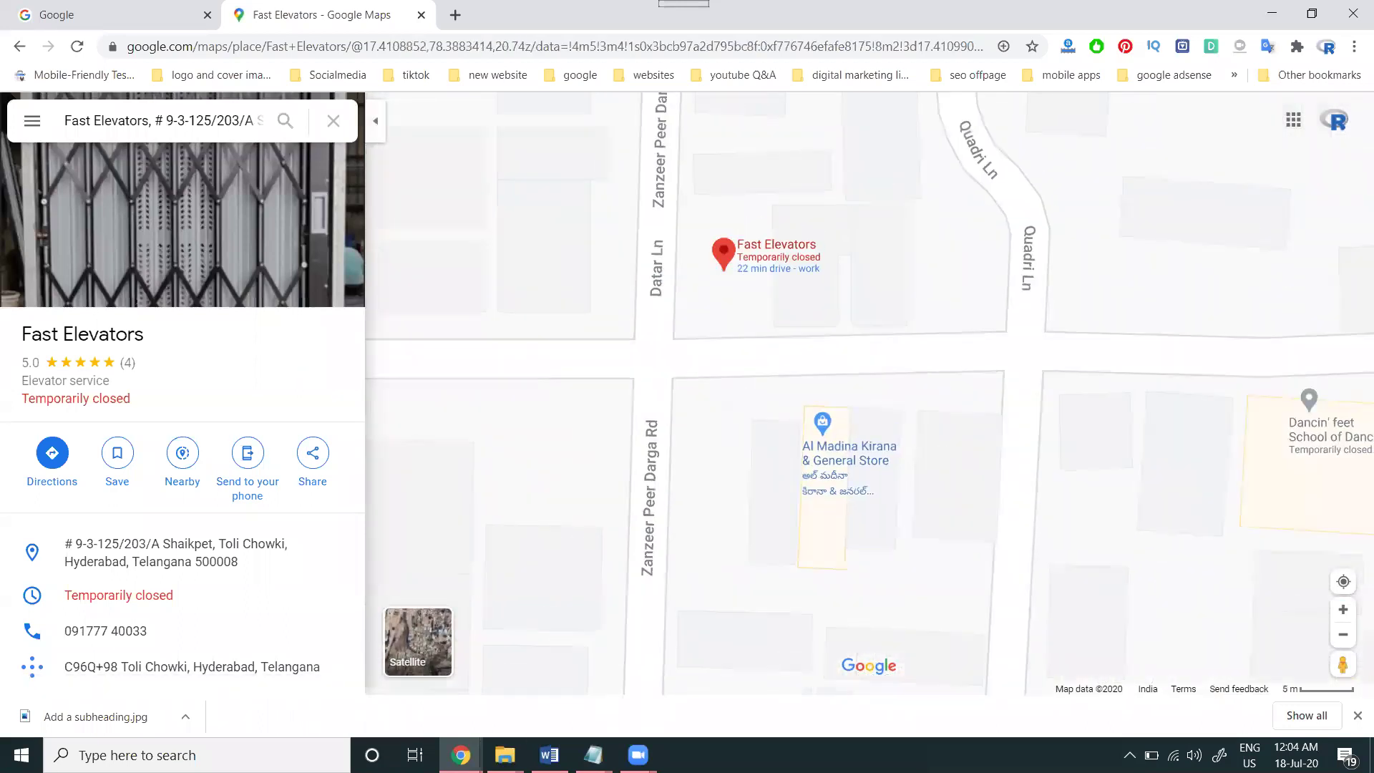
mouse_move(461, 755)
left_click(556, 680)
left_click_drag(655, 451, 620, 454)
scroll(685, 598, "up", 1)
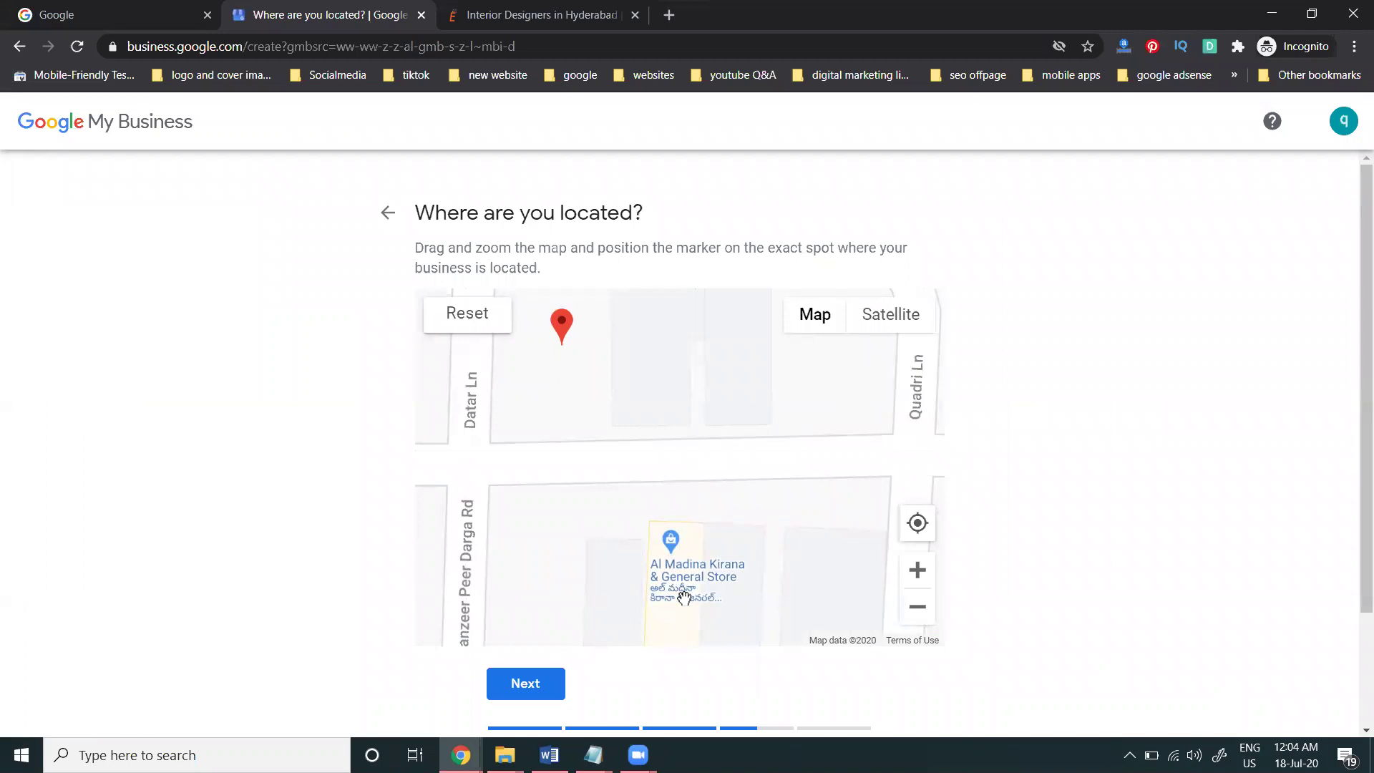
Accept the marker position and state that the business also serves customers outside its location
left_click(526, 685)
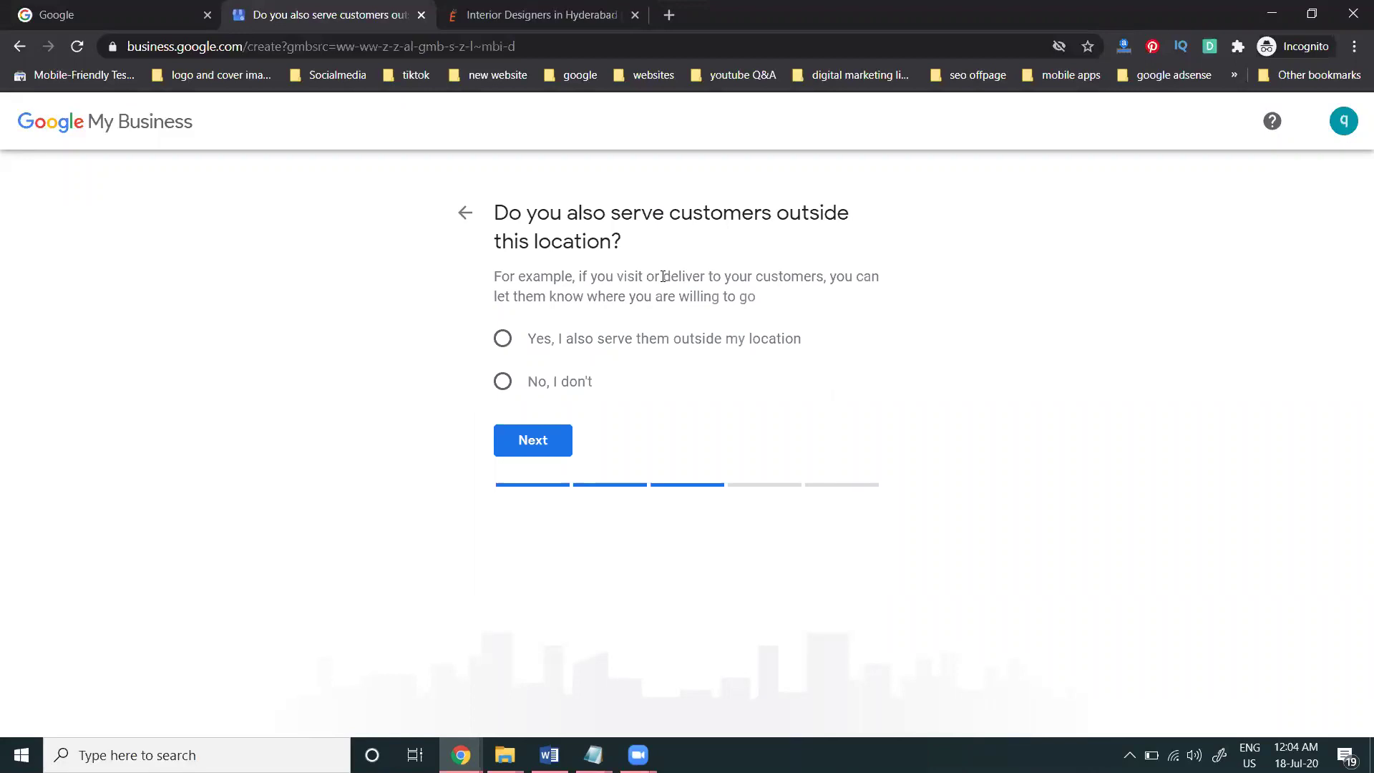
left_click(593, 340)
left_click(541, 444)
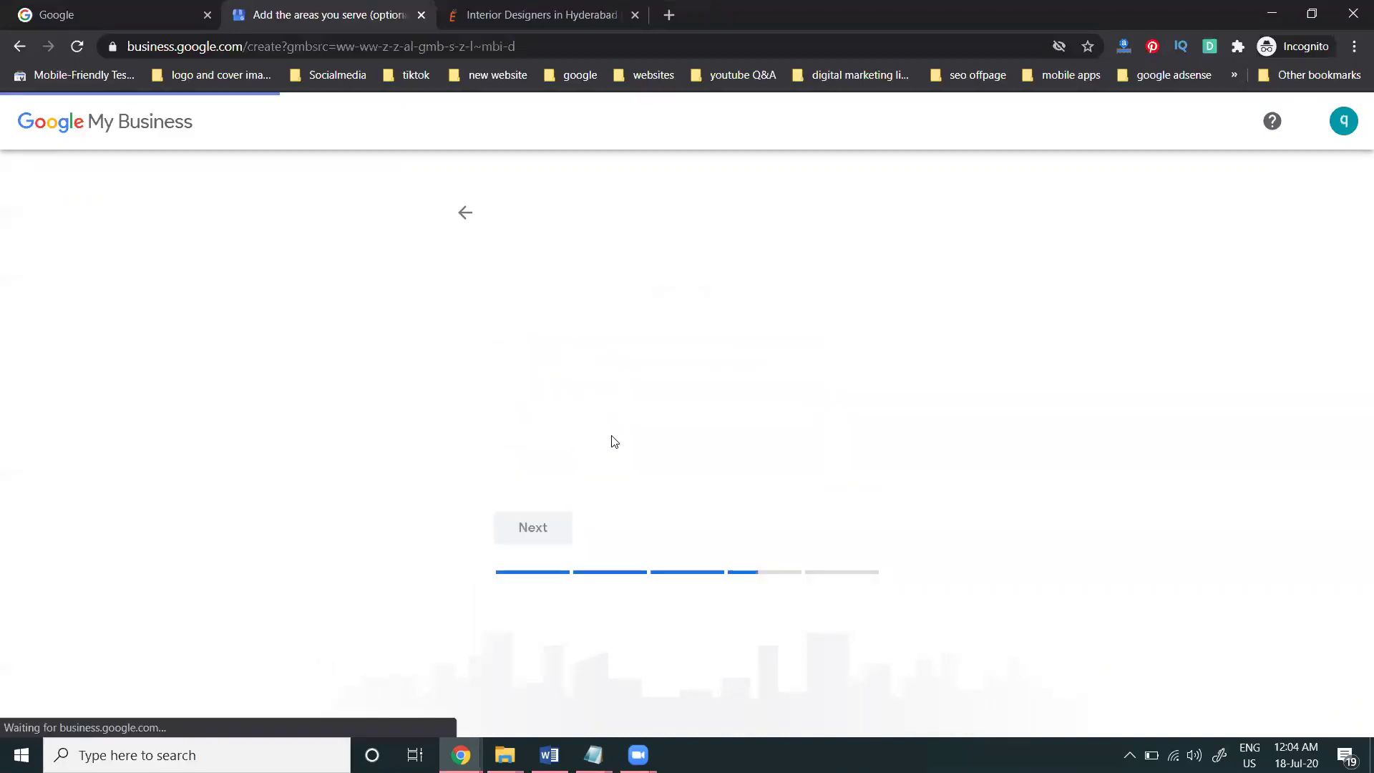
Add Hyderabad, Telangana, India and Mehdipatnam, Hyderabad, Telangana, India to the listing's service areas
left_click(608, 340)
type("hyderabad")
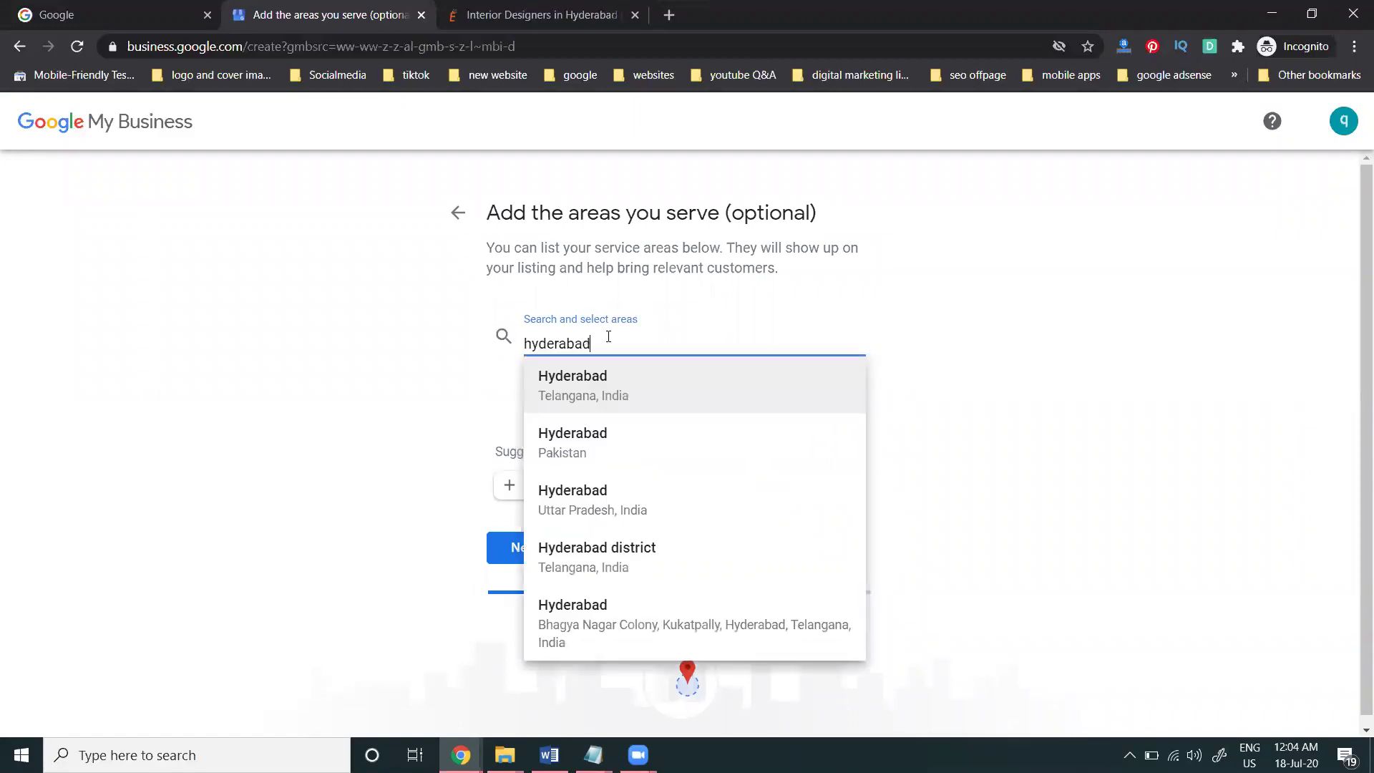
left_click(603, 399)
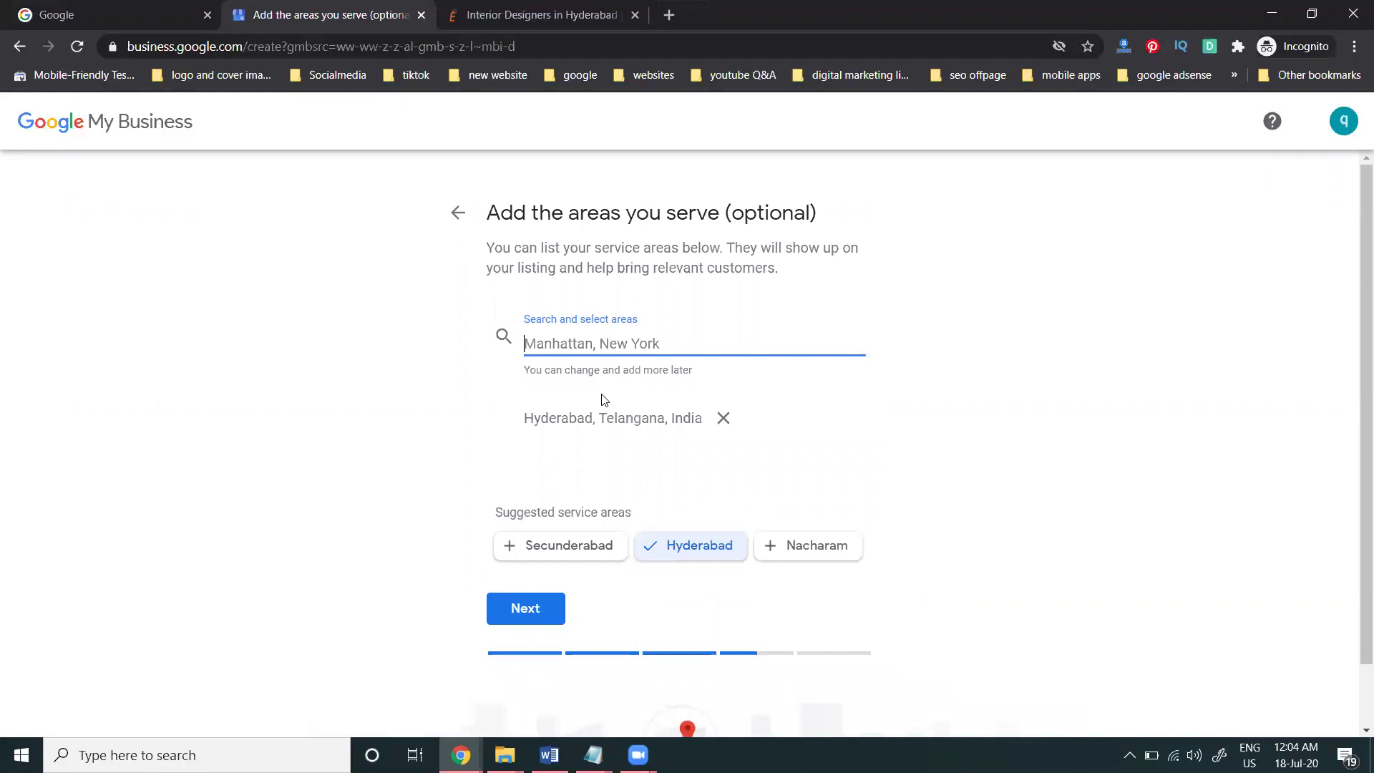
type("meh")
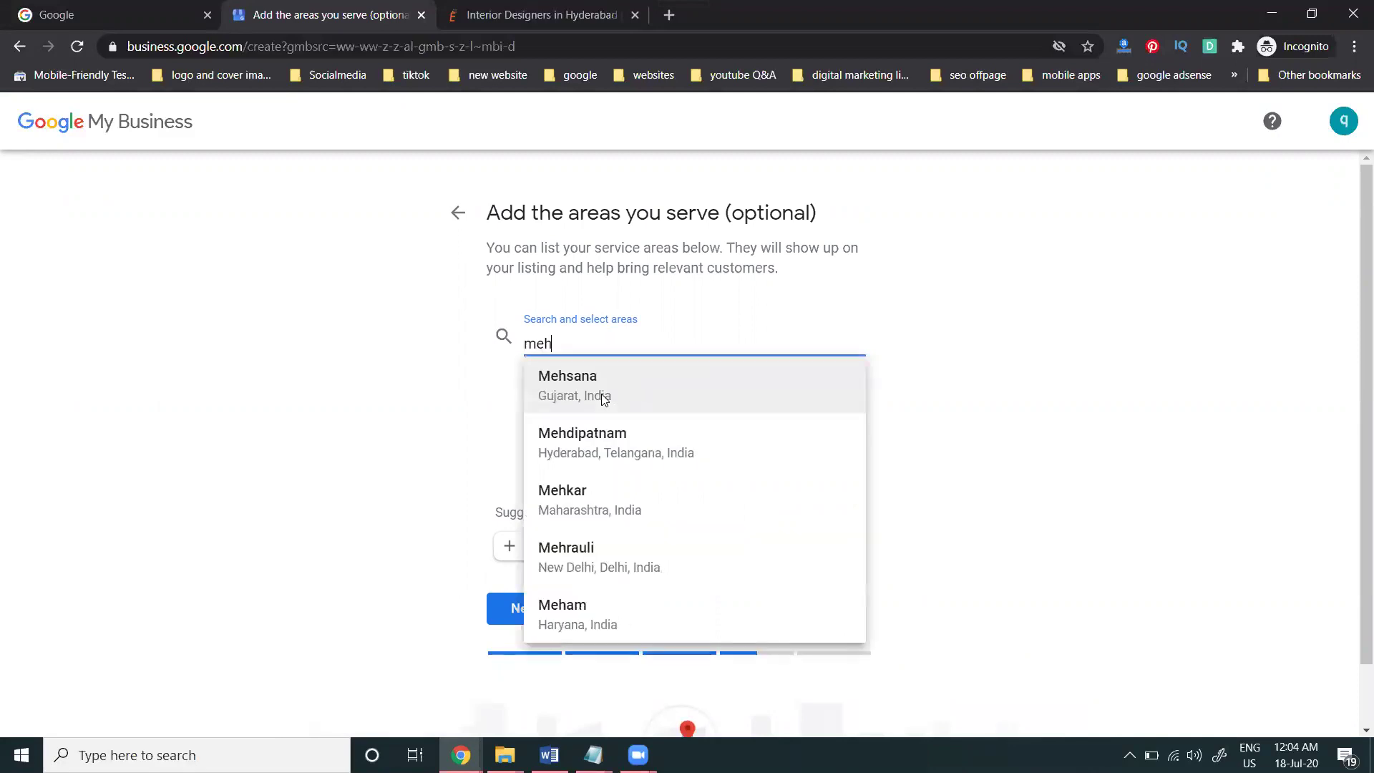
left_click(580, 453)
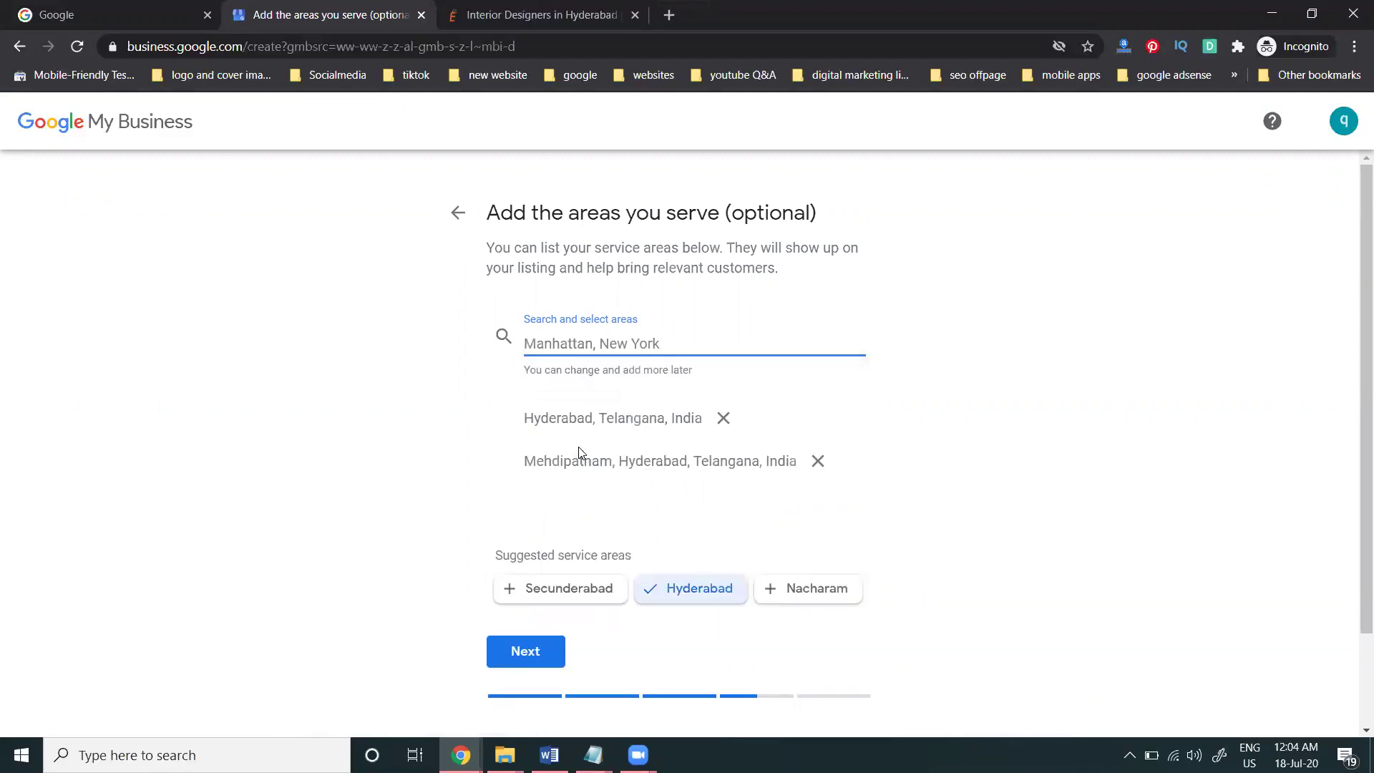
Add Gachibowli, Kondapur and Madhapur in Hyderabad as service areas and submit the list of areas
type("gach")
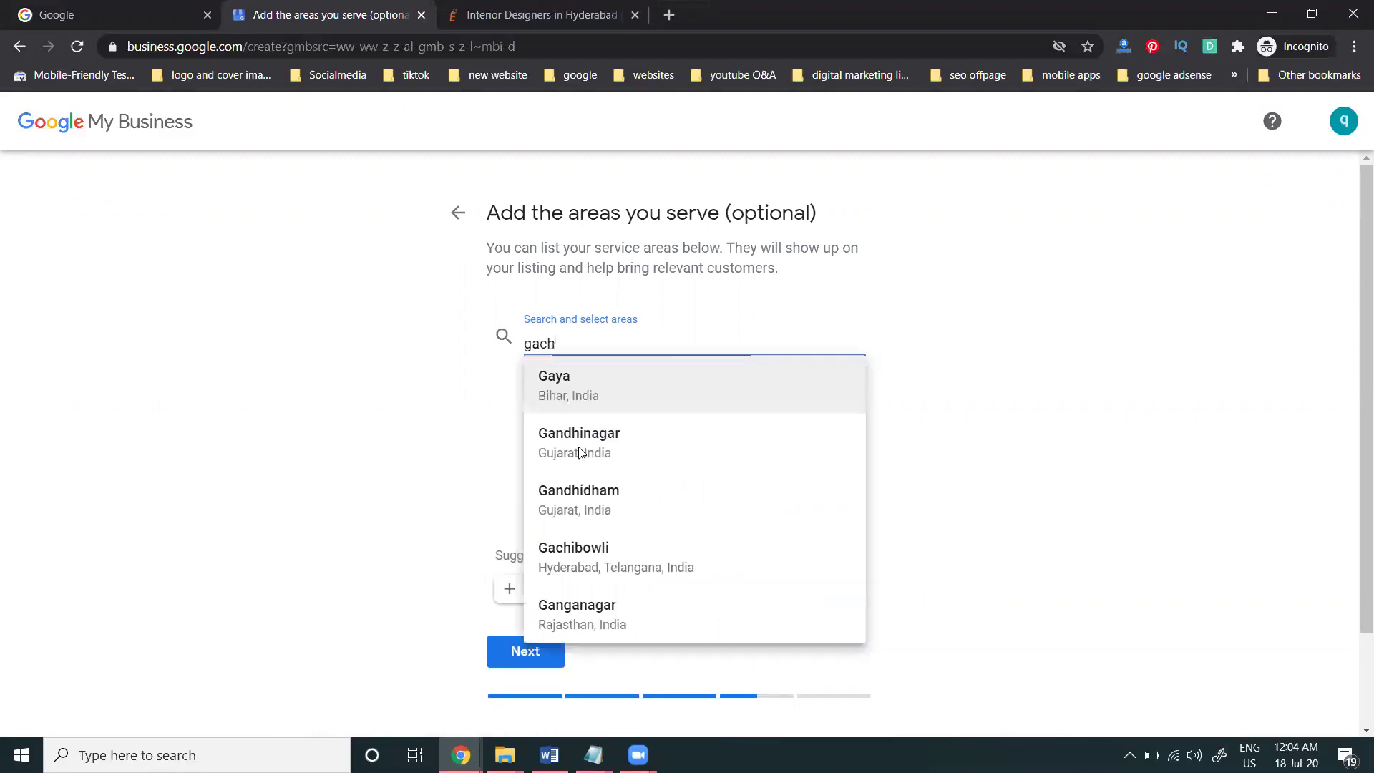
left_click(618, 396)
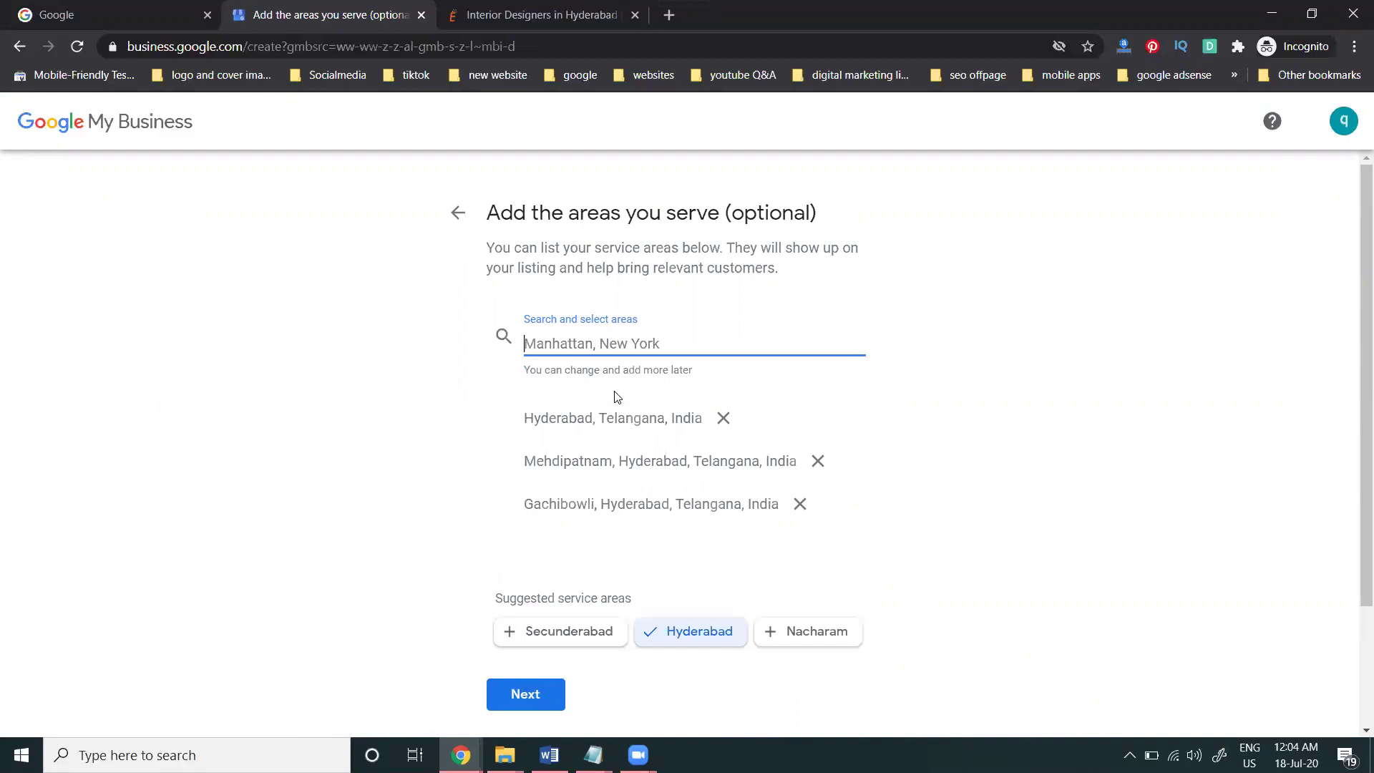
type("kondapur")
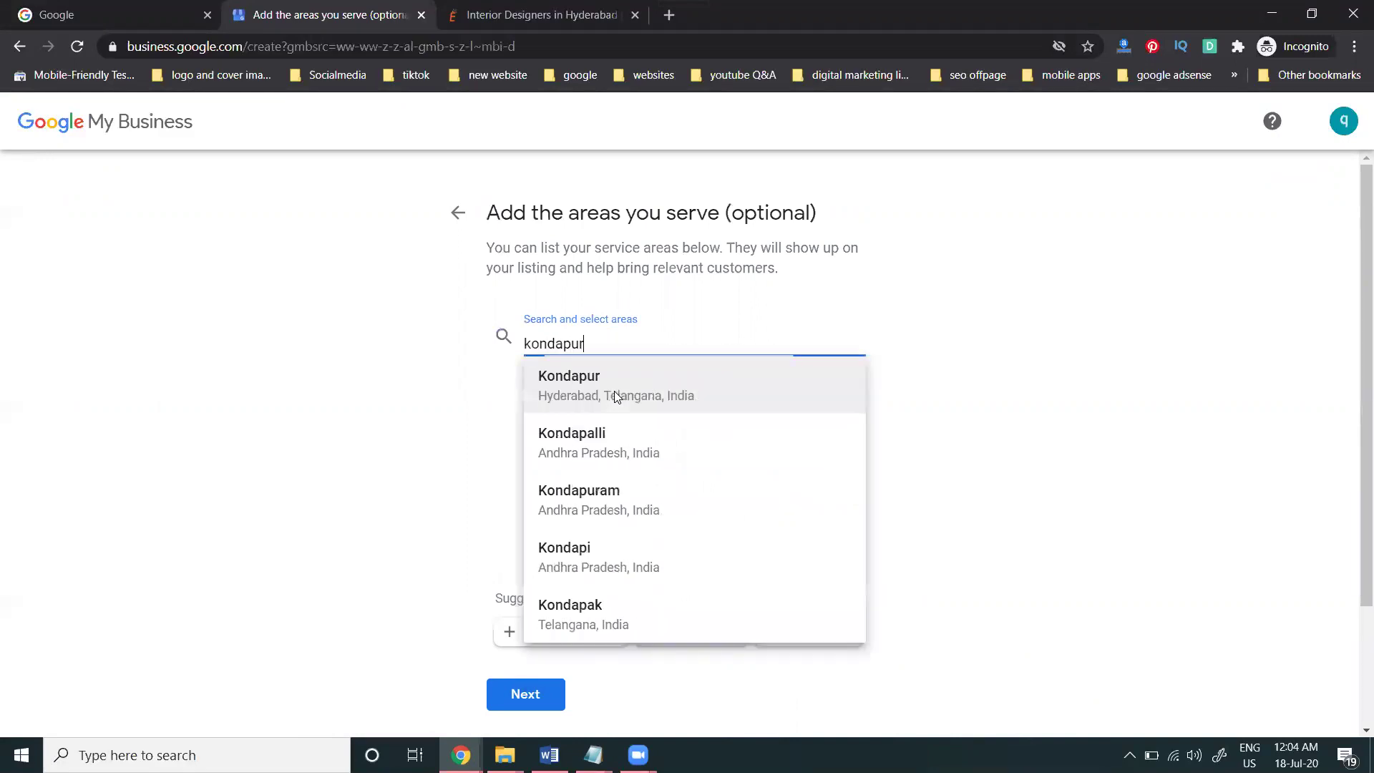
left_click(614, 396)
type("madhapur")
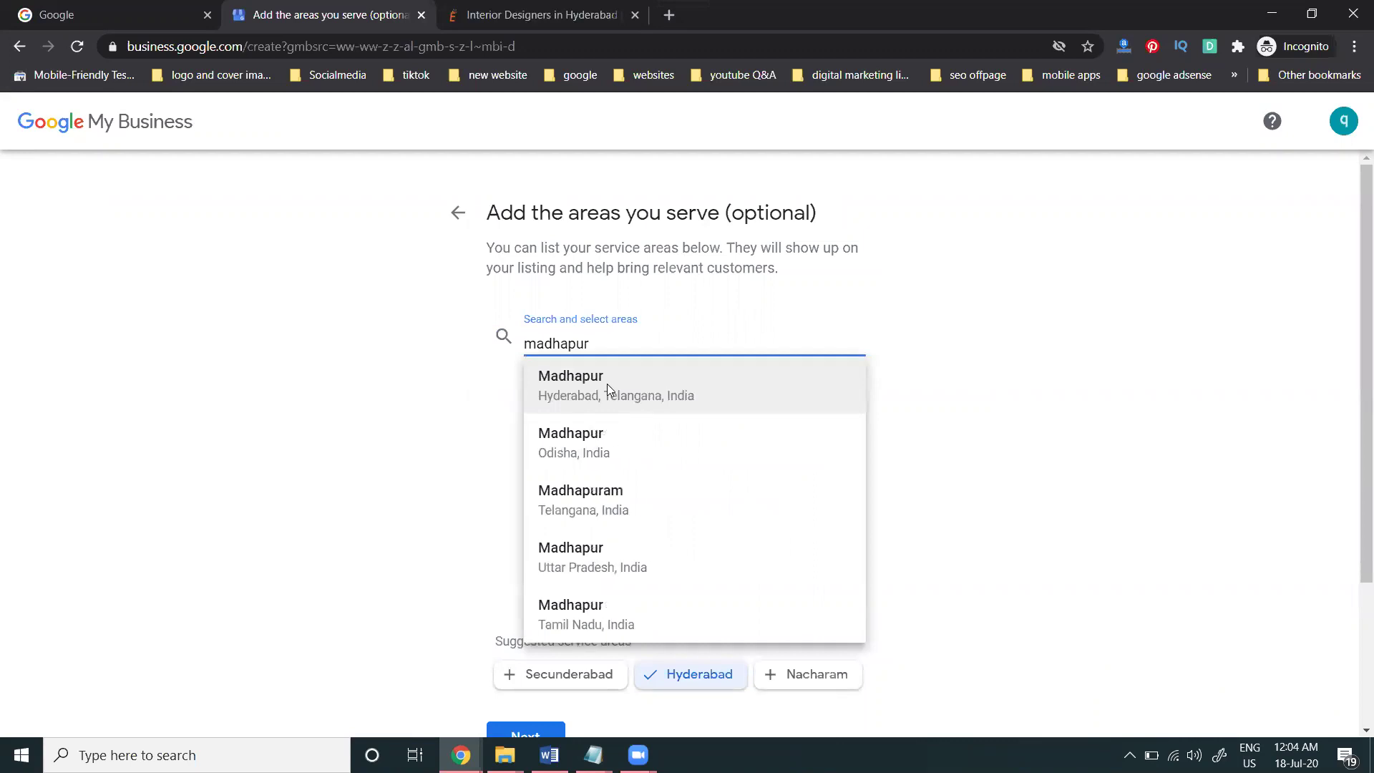
left_click(608, 386)
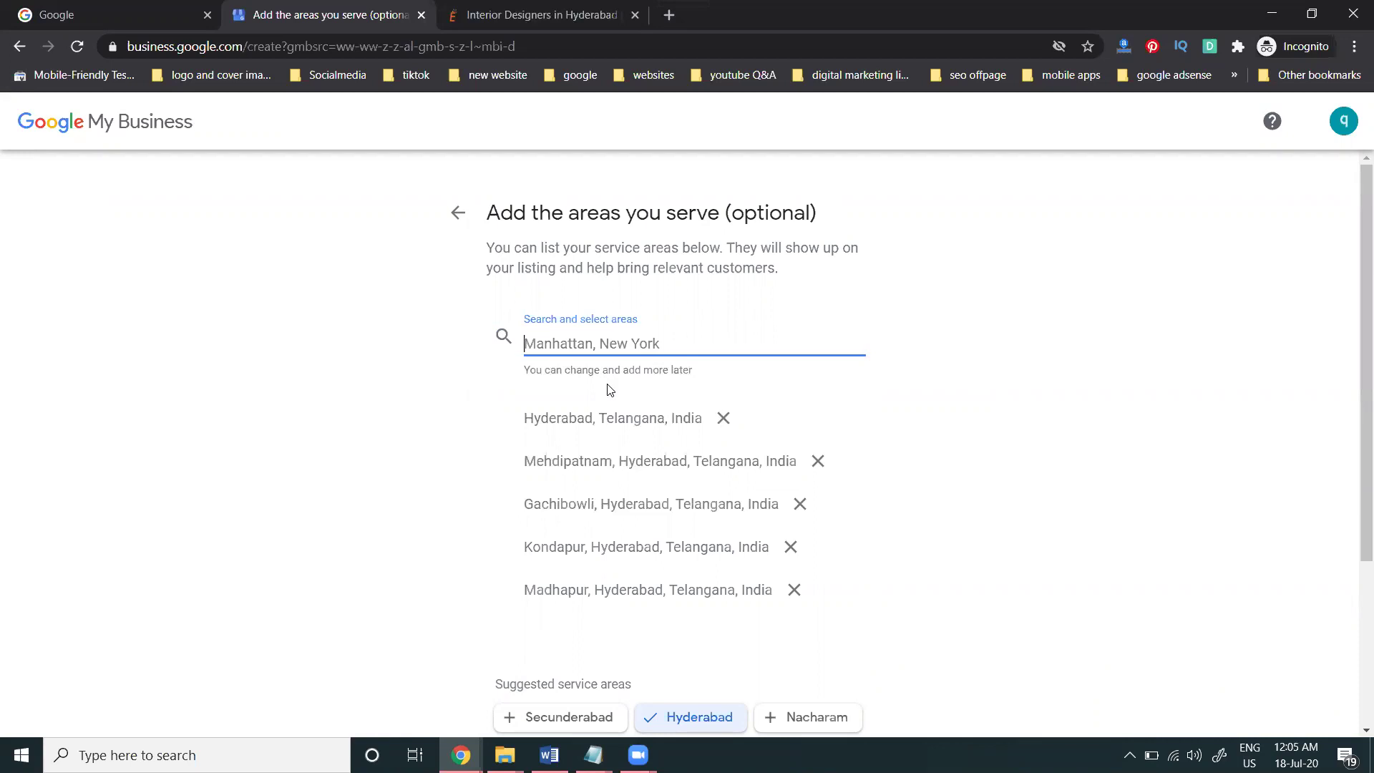
type("t")
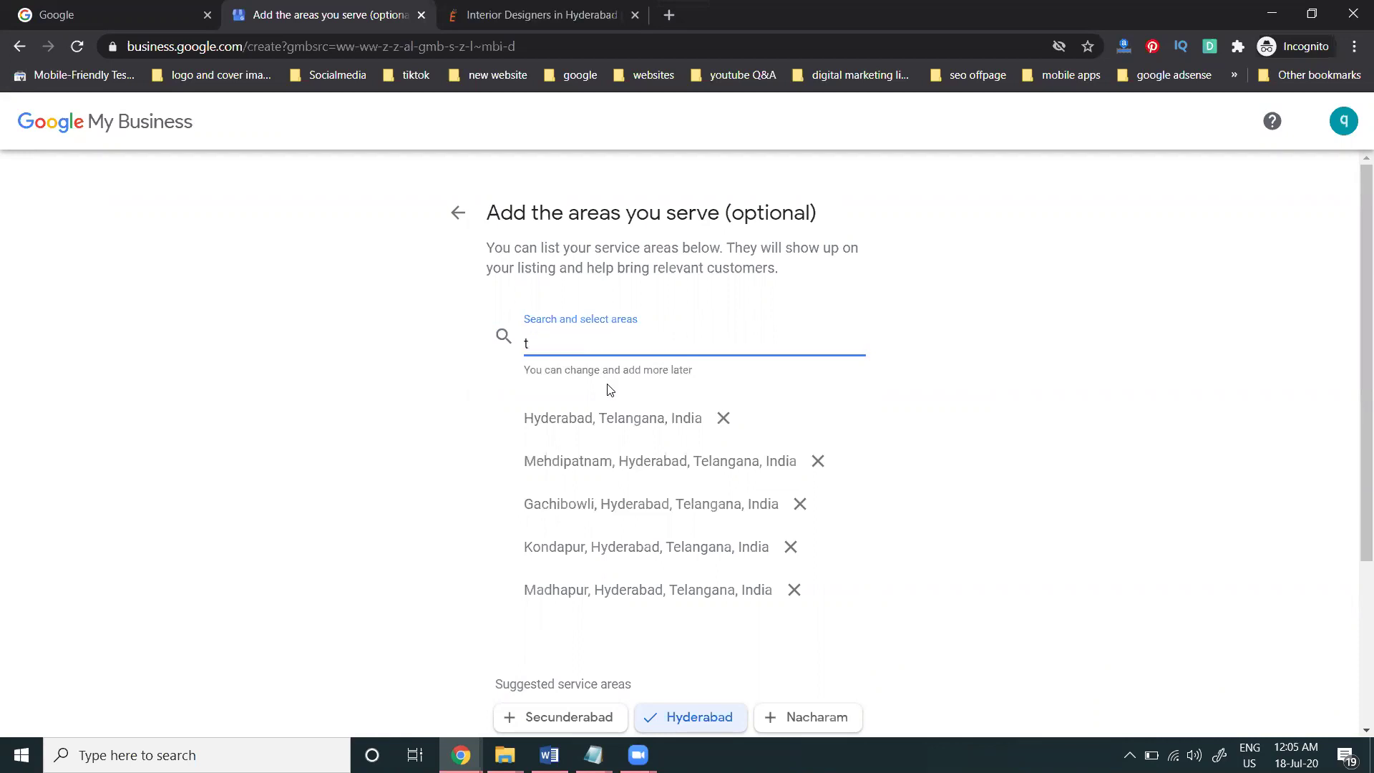
key("BackSpace")
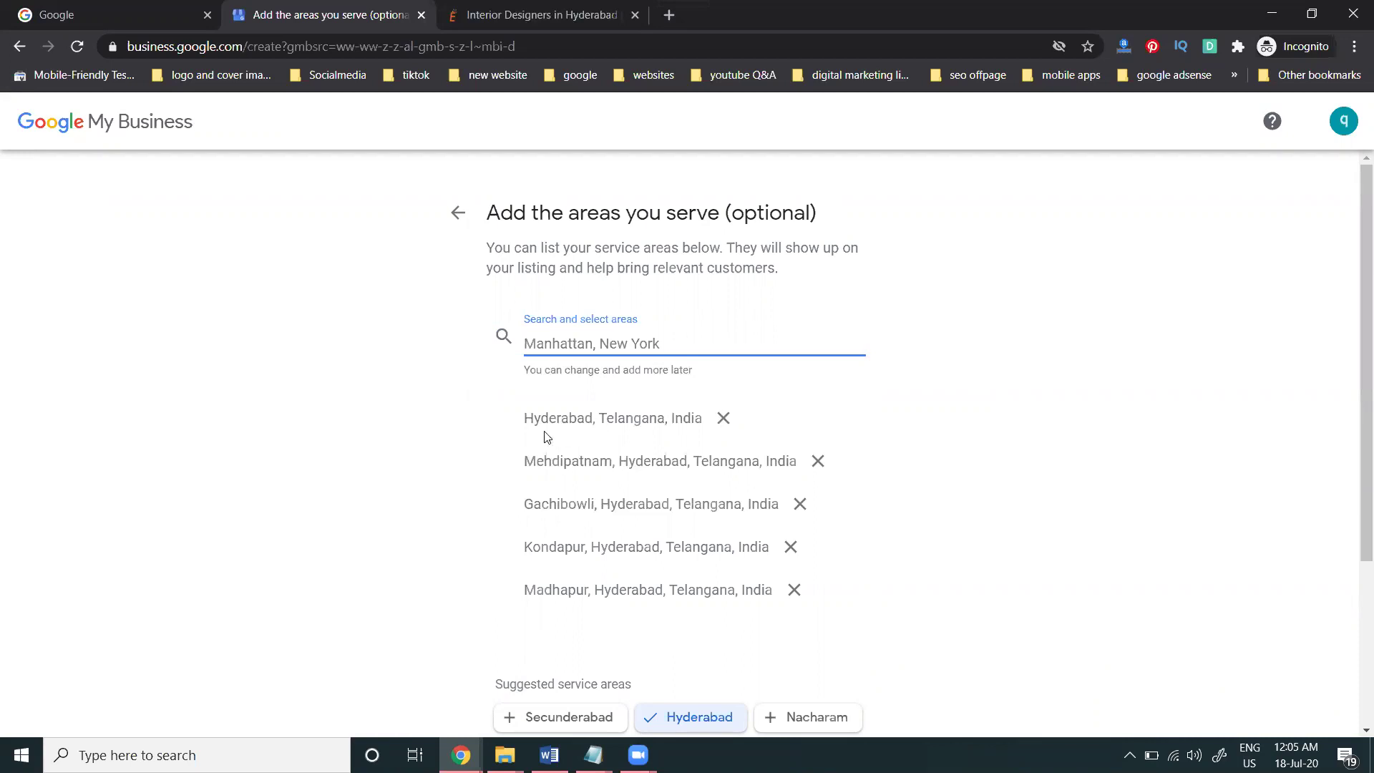
scroll(537, 430, "down", 3)
scroll(534, 424, "up", 1)
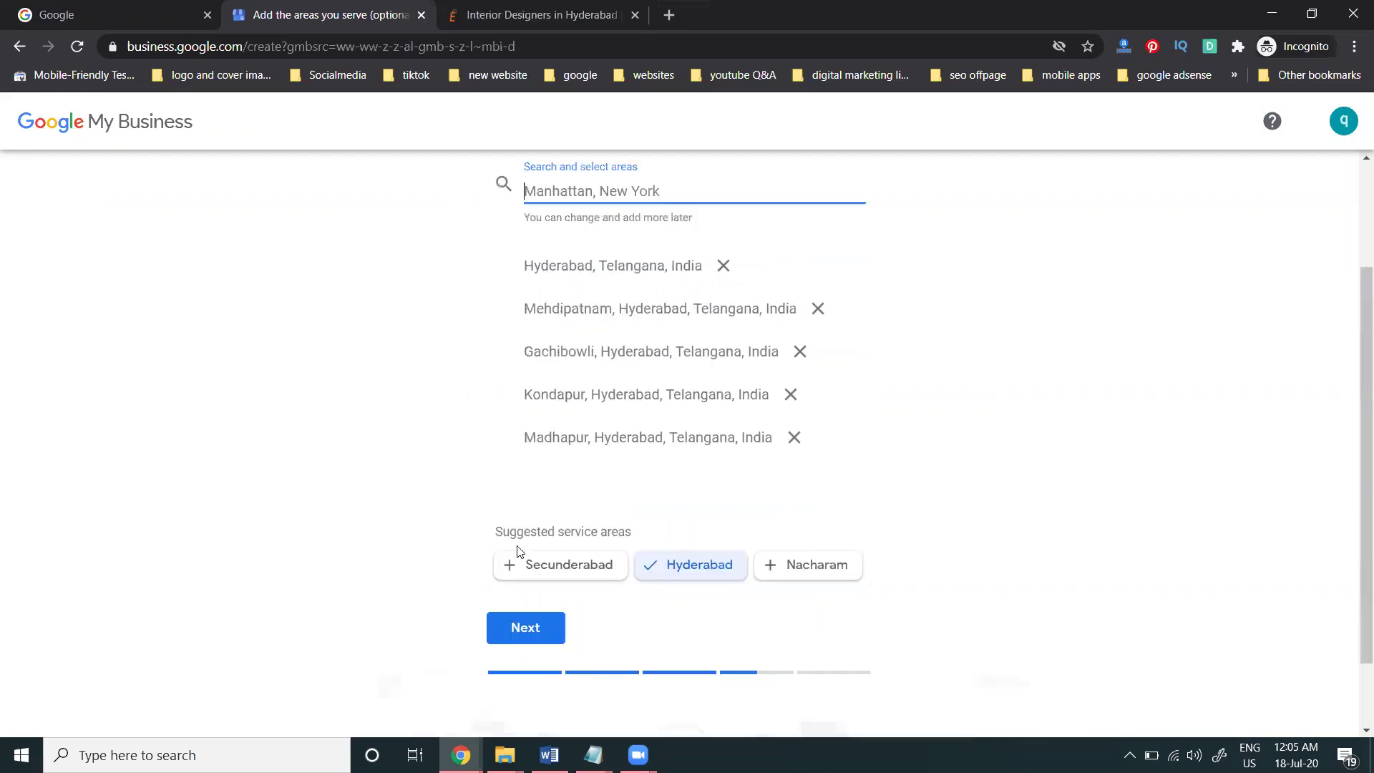
left_click(517, 634)
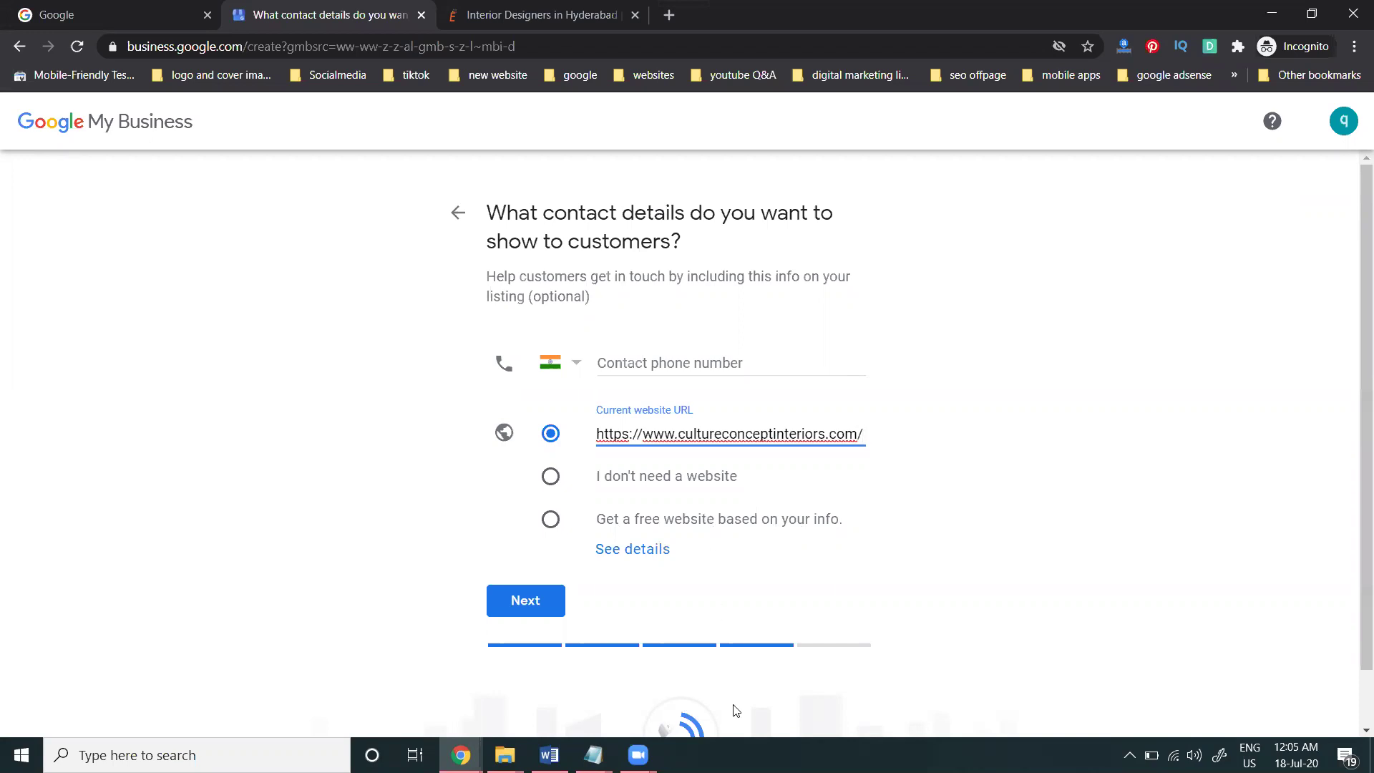
Enter the business's contact phone number, submit the contact details and finish creating the listing
key("shift+Tab")
key("shift+Tab")
key("ctrl+v")
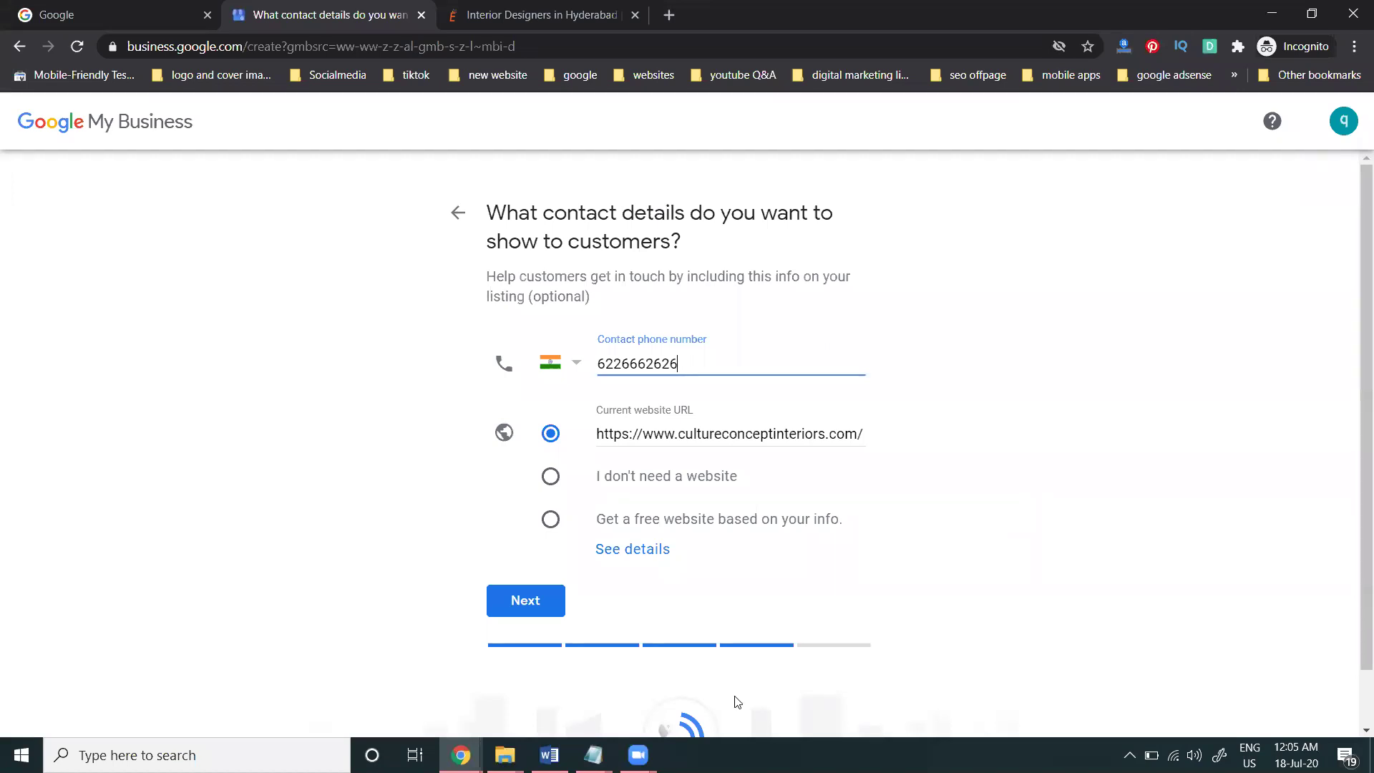
key("Return")
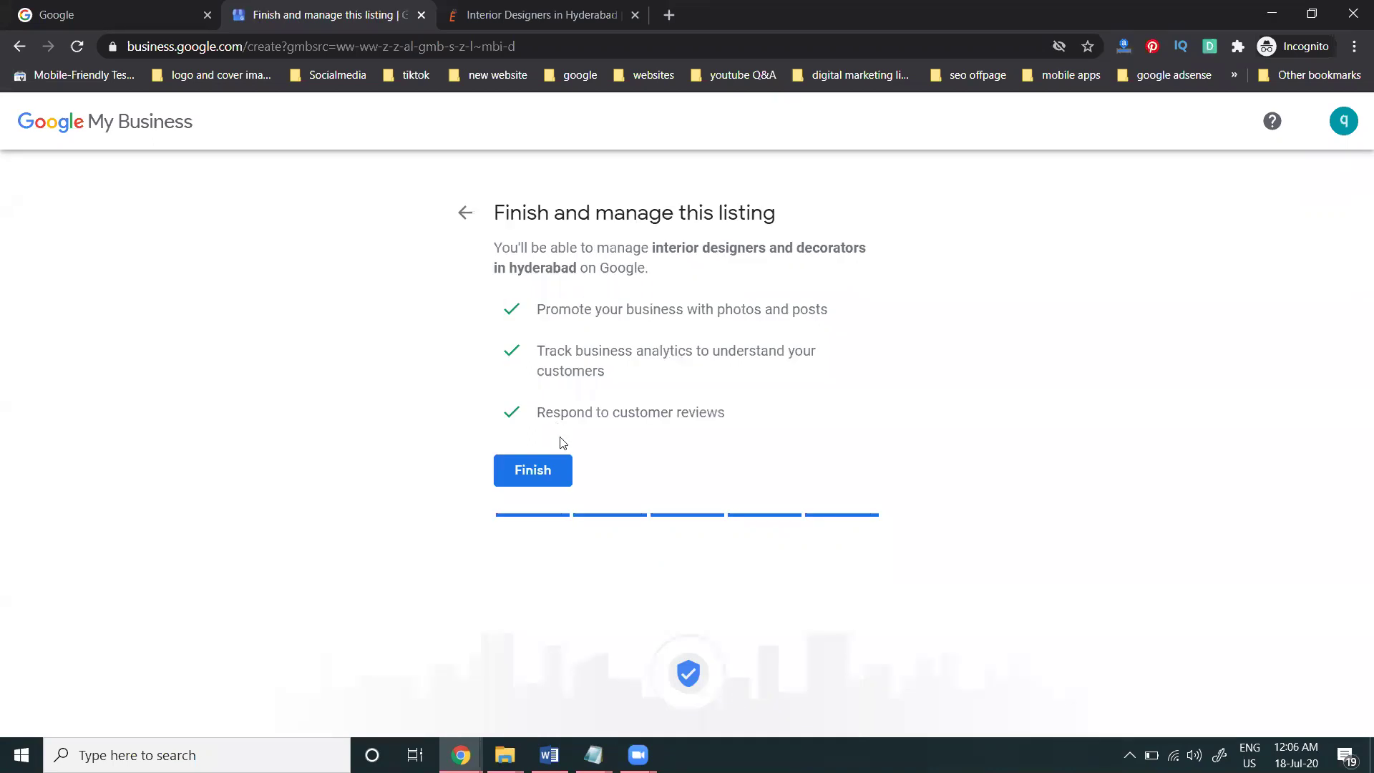
left_click(553, 469)
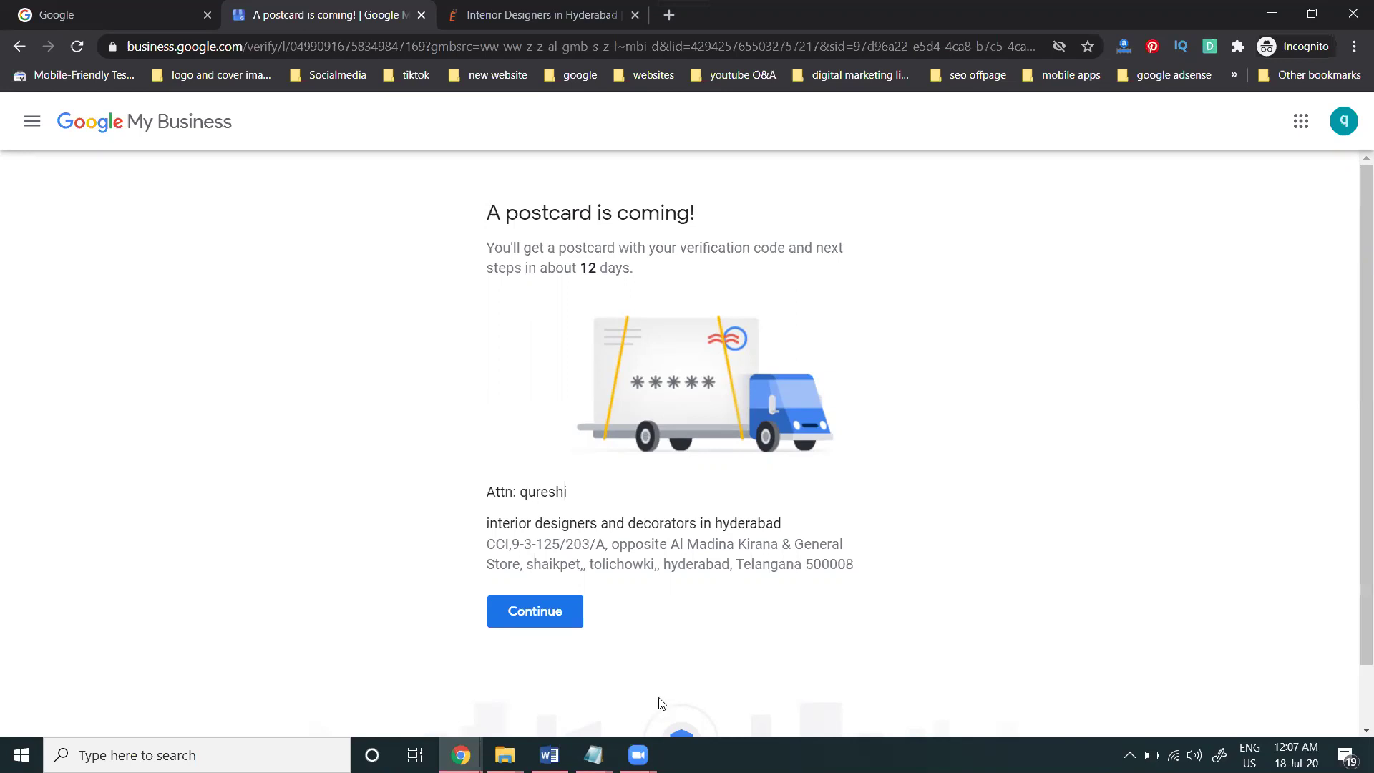
Continue past the postcard confirmation and save "interior decorator" as a custom service of the business
left_click(527, 614)
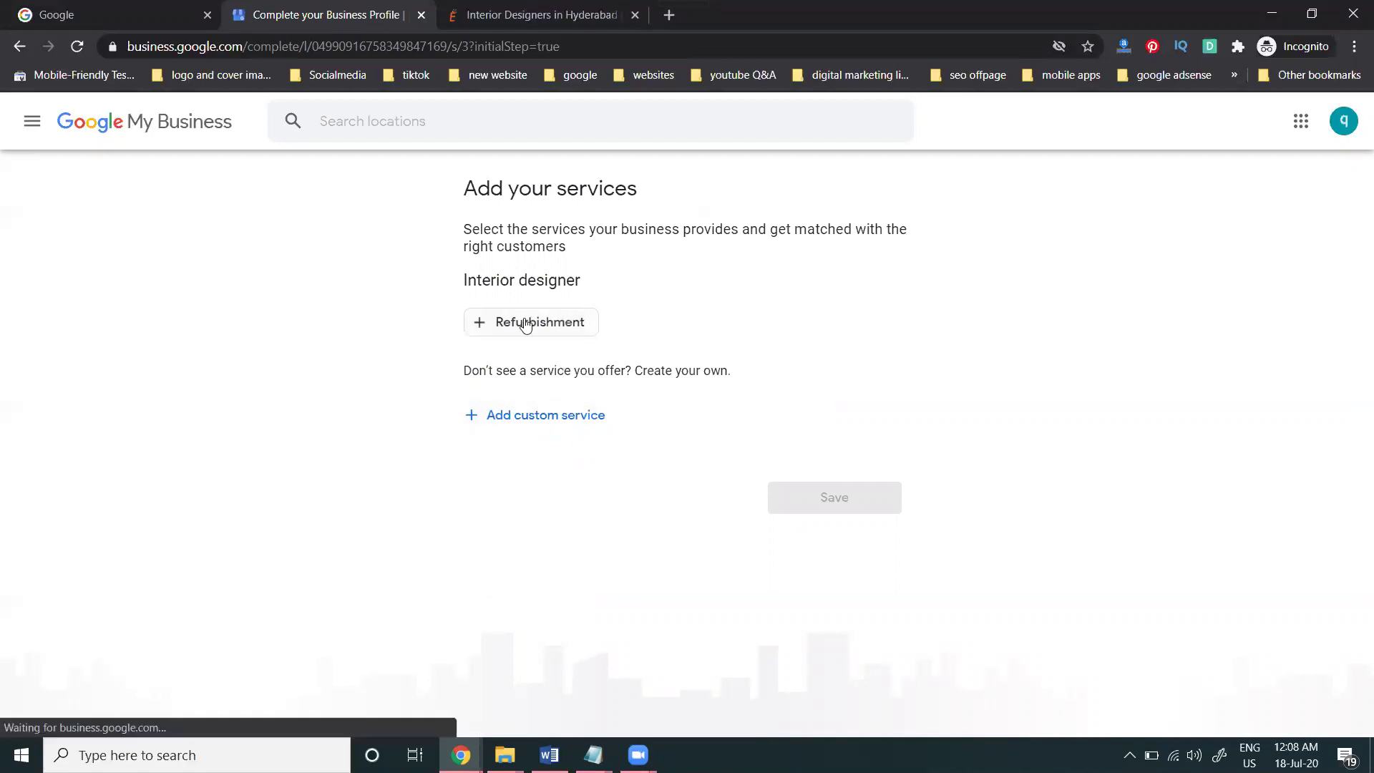
left_click(495, 416)
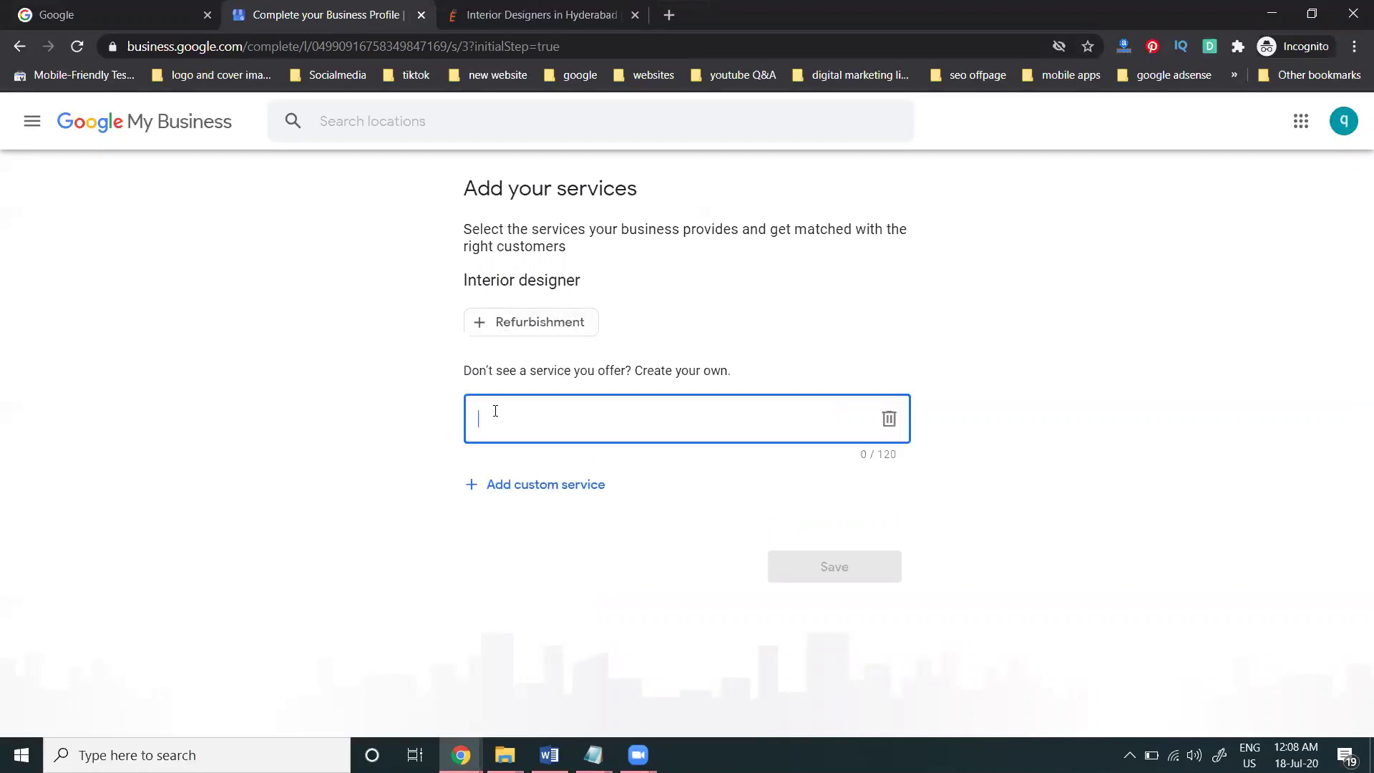
type("inte")
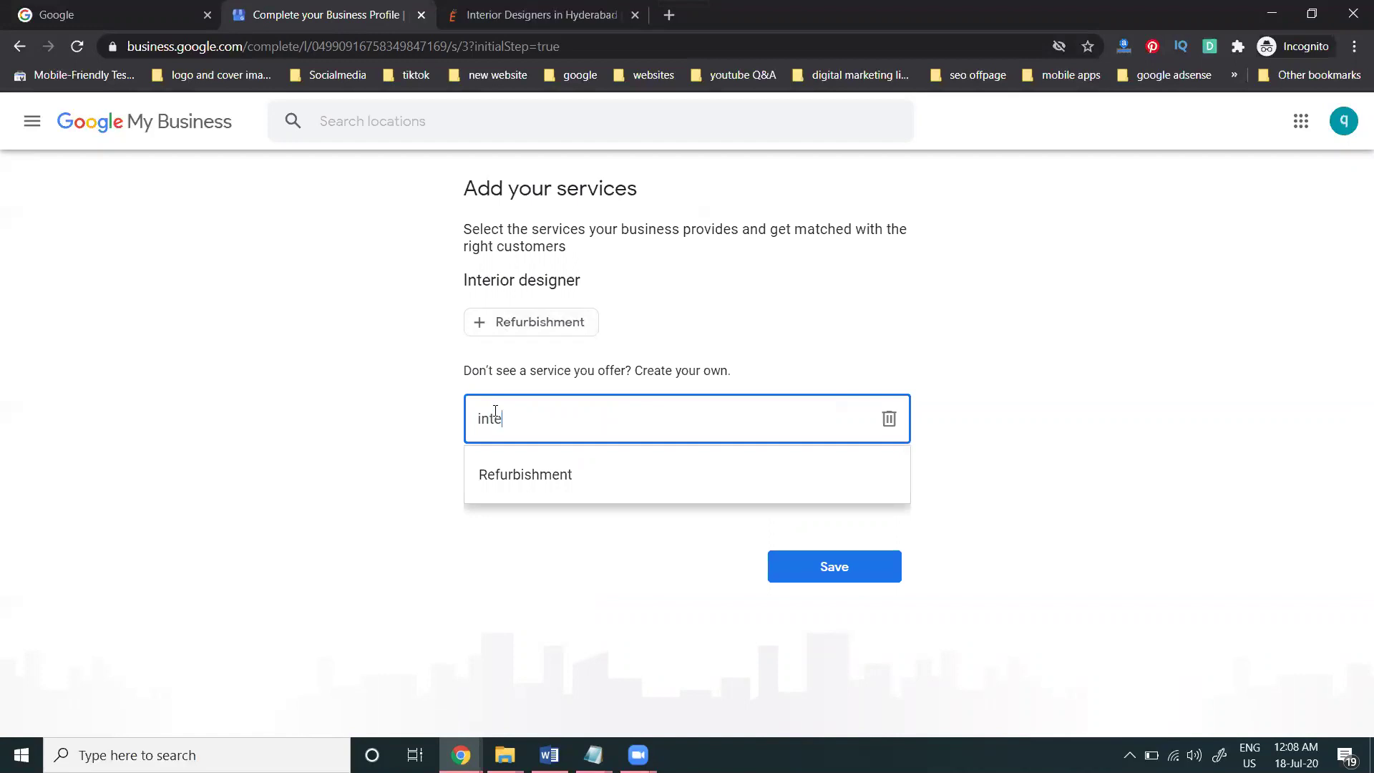
type("rior decorator")
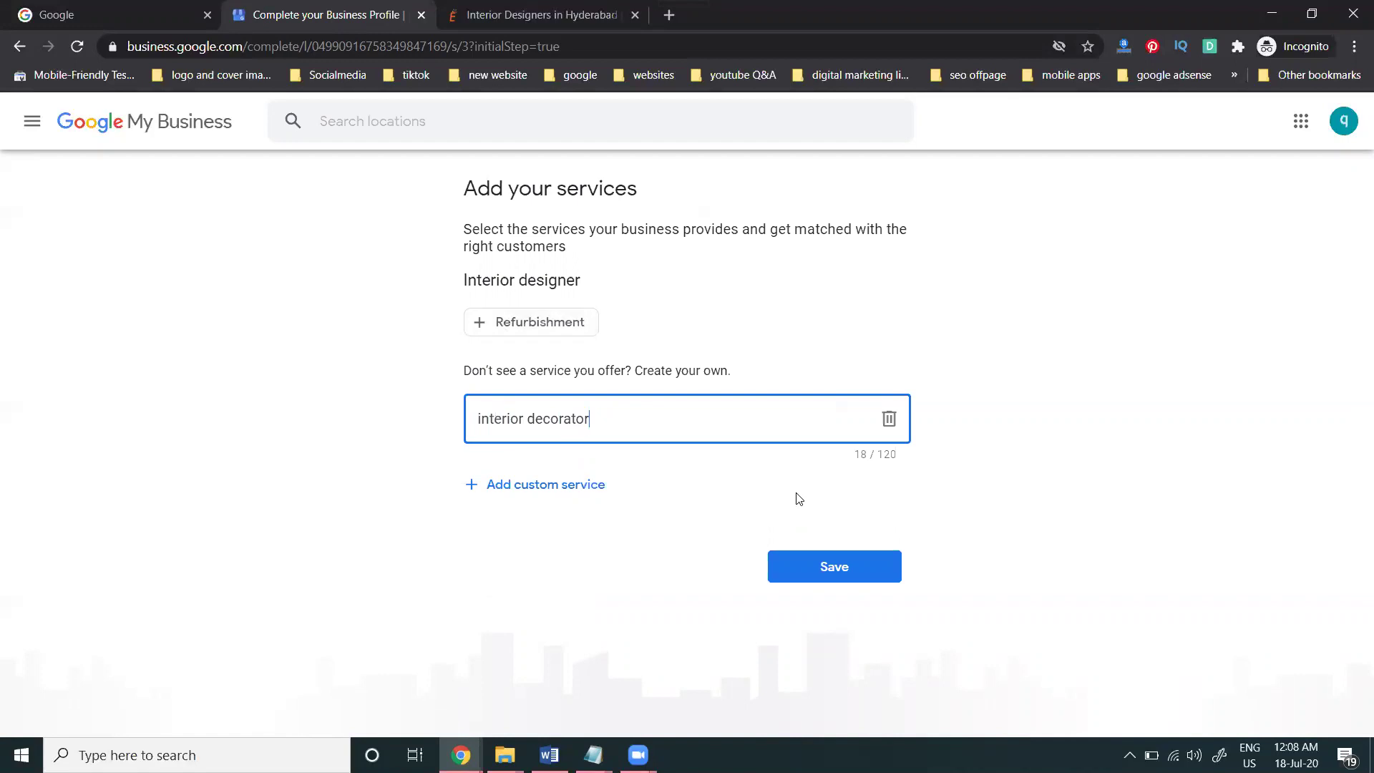
left_click(824, 561)
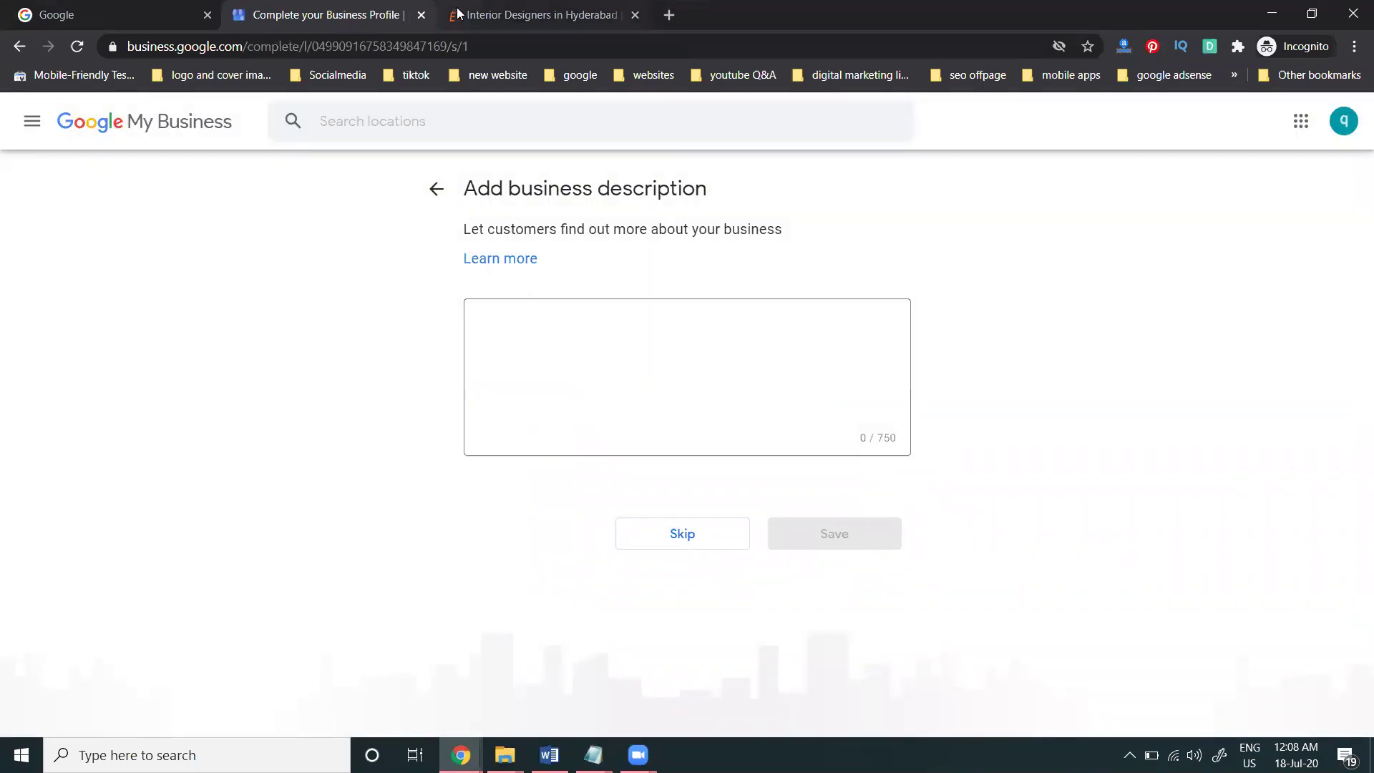
Copy the Our Services introduction from the Culture Concept Interiors website and save it as the business description
key("ctrl+Tab")
scroll(512, 331, "down", 6)
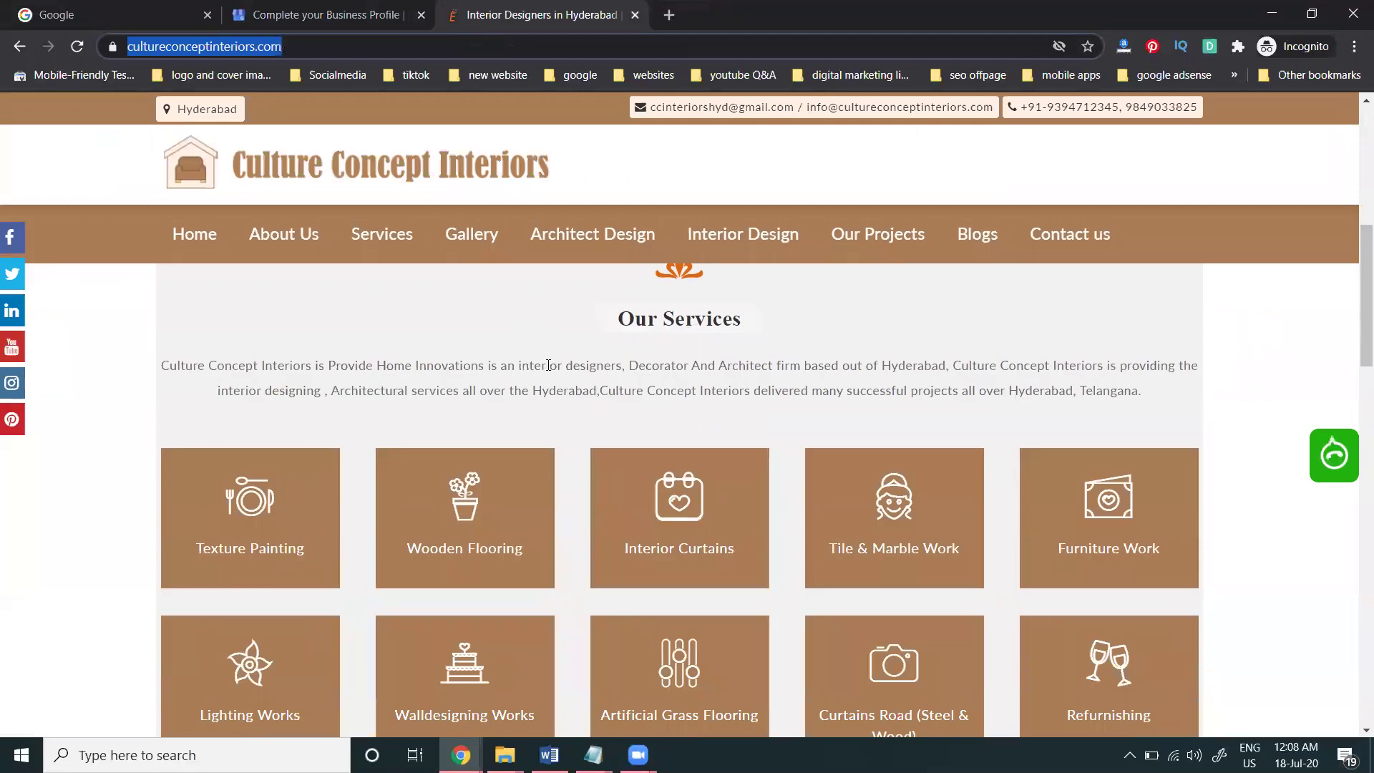
double_click(542, 365)
left_click_drag(541, 365, 472, 118)
key("ctrl+c")
left_click(328, 14)
left_click(541, 319)
key("ctrl+v")
left_click(806, 534)
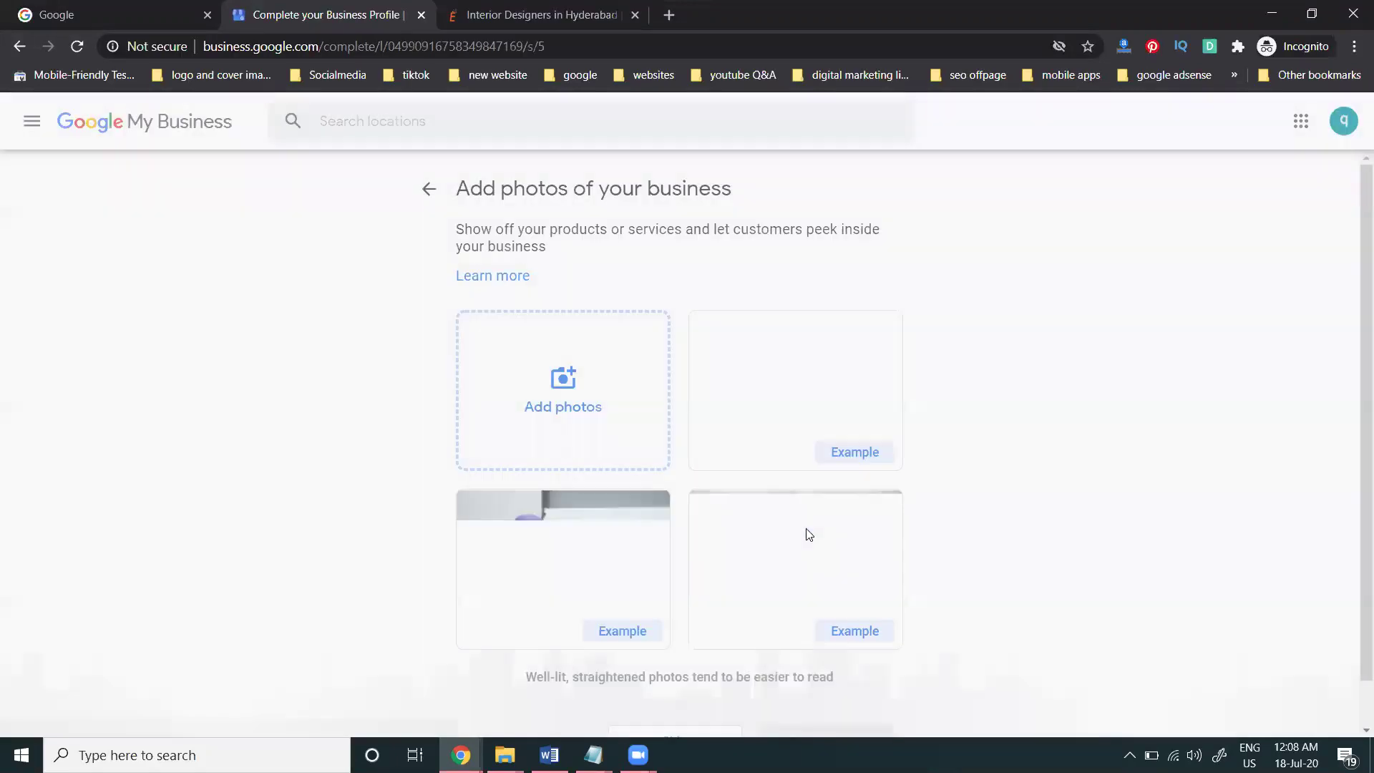
Start adding business photos from the computer and open the cultureconceptinteriors folder inside Projects clients\Projects on New Volume (E:)
left_click(591, 394)
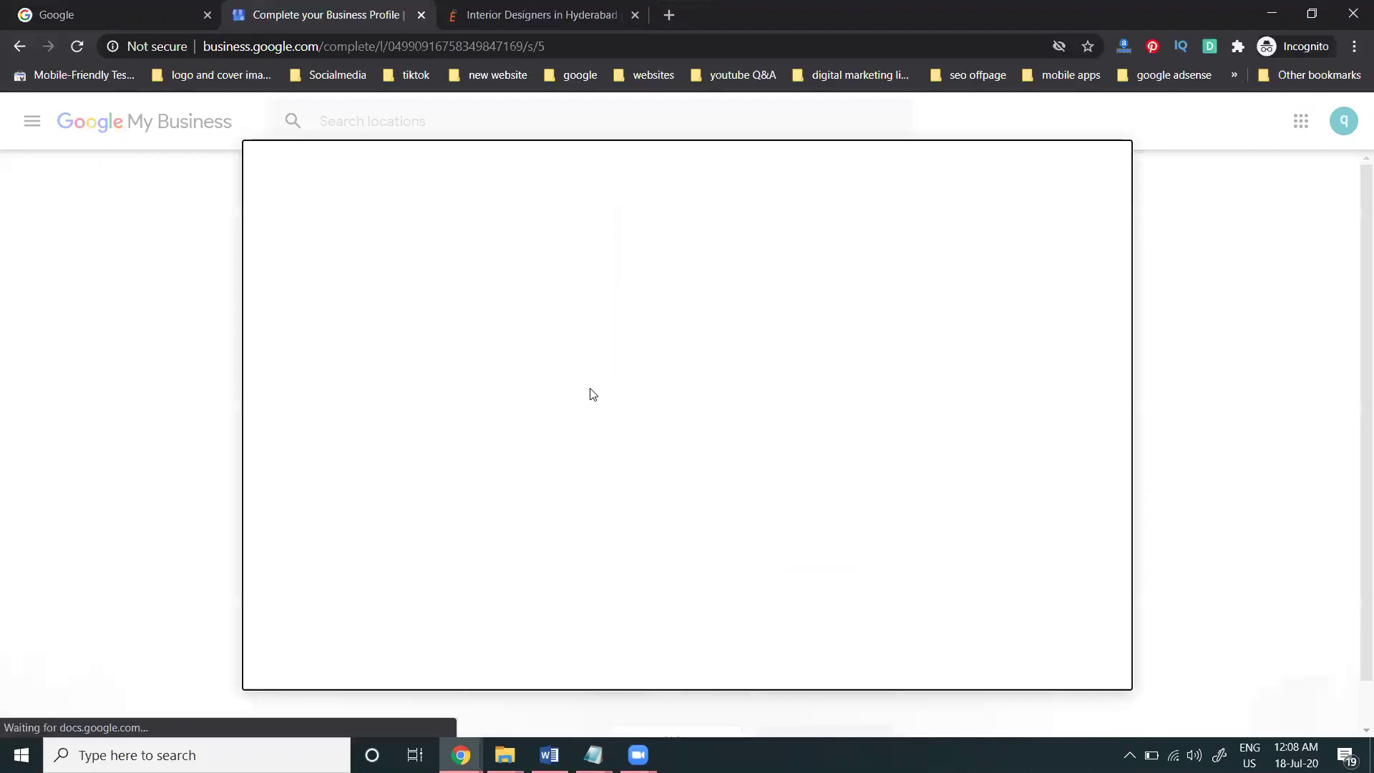
left_click(652, 434)
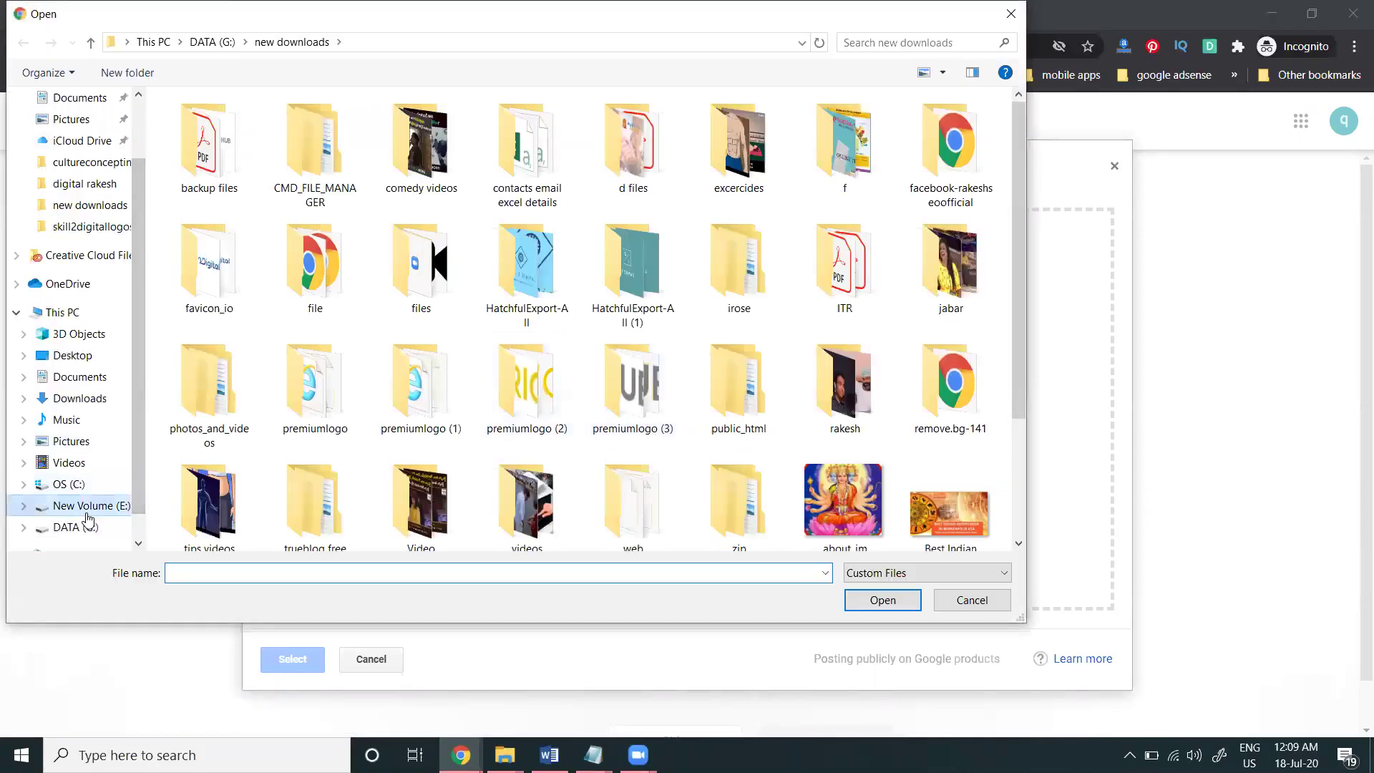
left_click(84, 507)
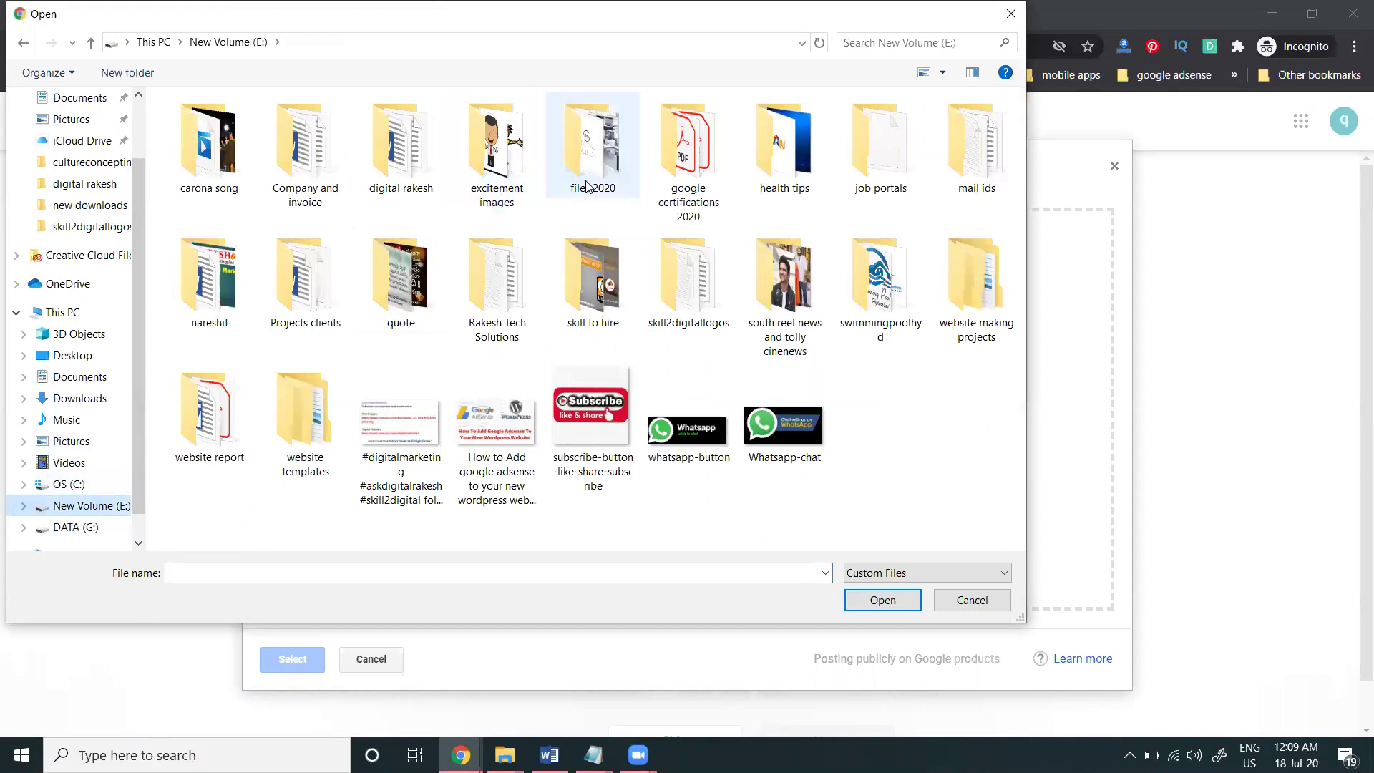
left_click(300, 279)
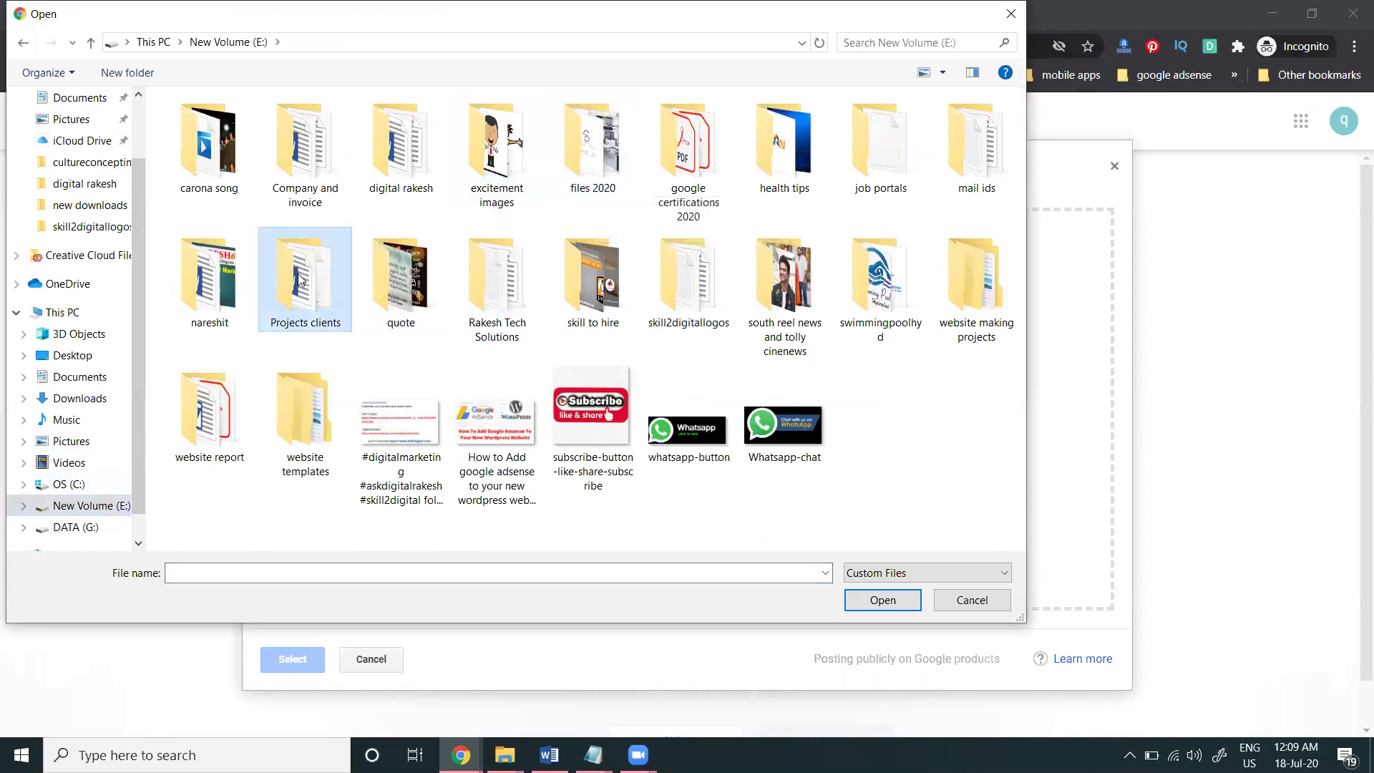
double_click(301, 279)
double_click(497, 138)
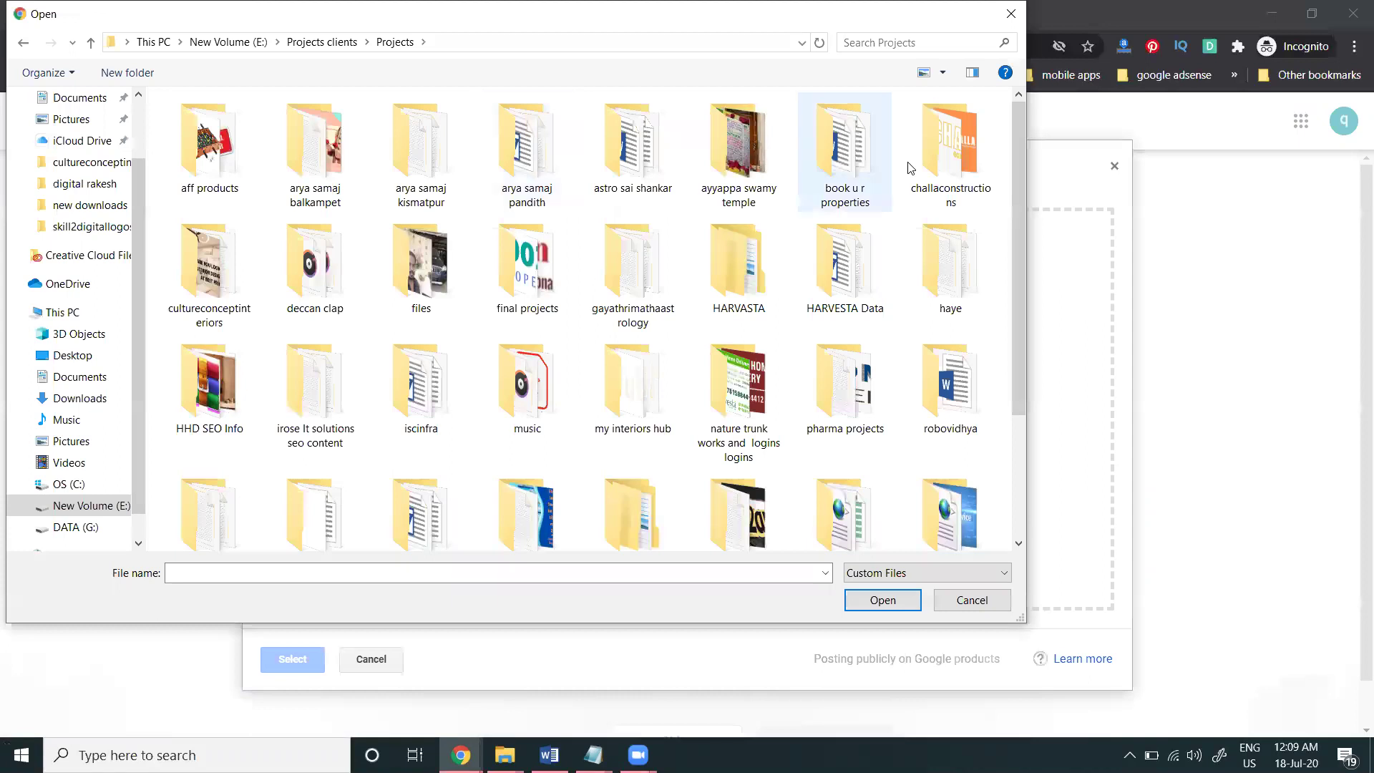
double_click(223, 264)
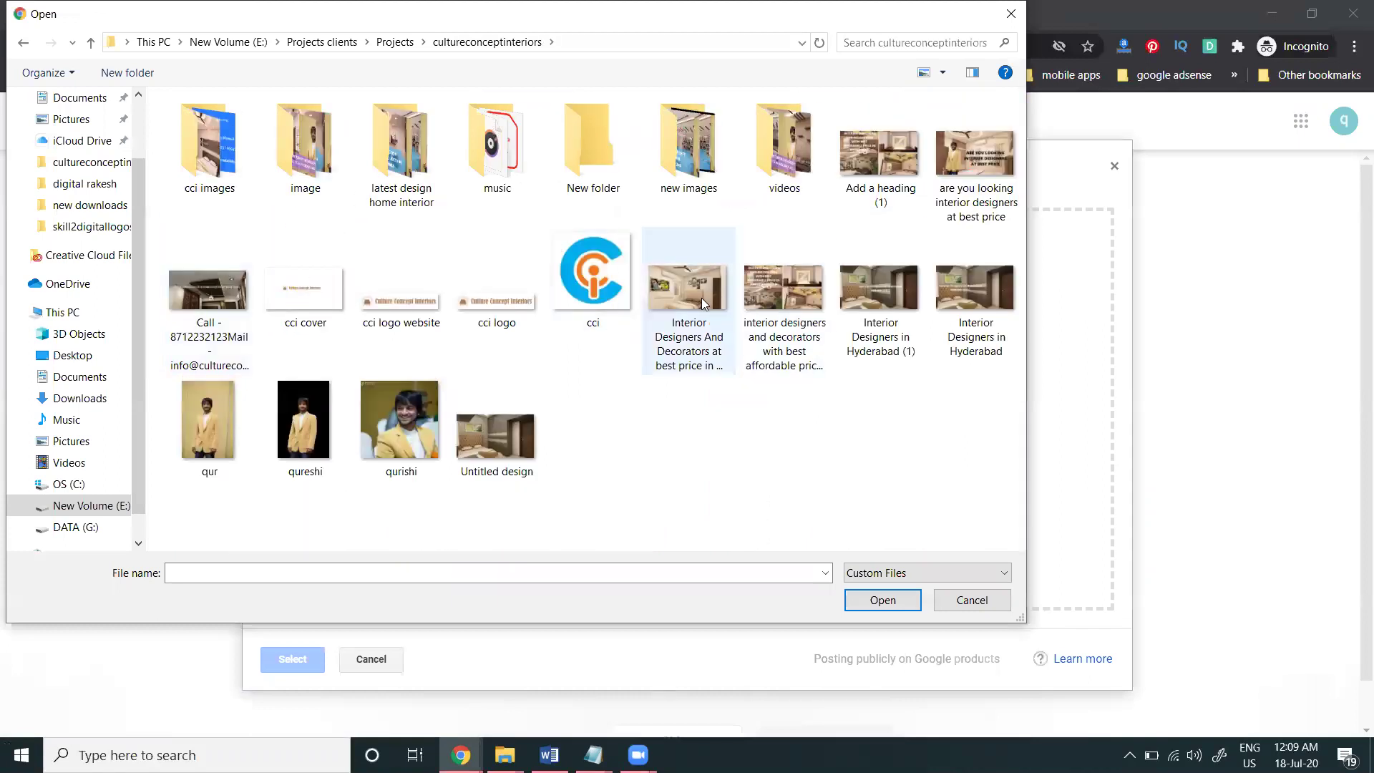
Upload the four interior designer images, "Add a heading (1)" and "are you looking interior designers at best price", and review the added photos
left_click(701, 298)
key("shift+Right")
key("shift+Right")
key("shift+Right")
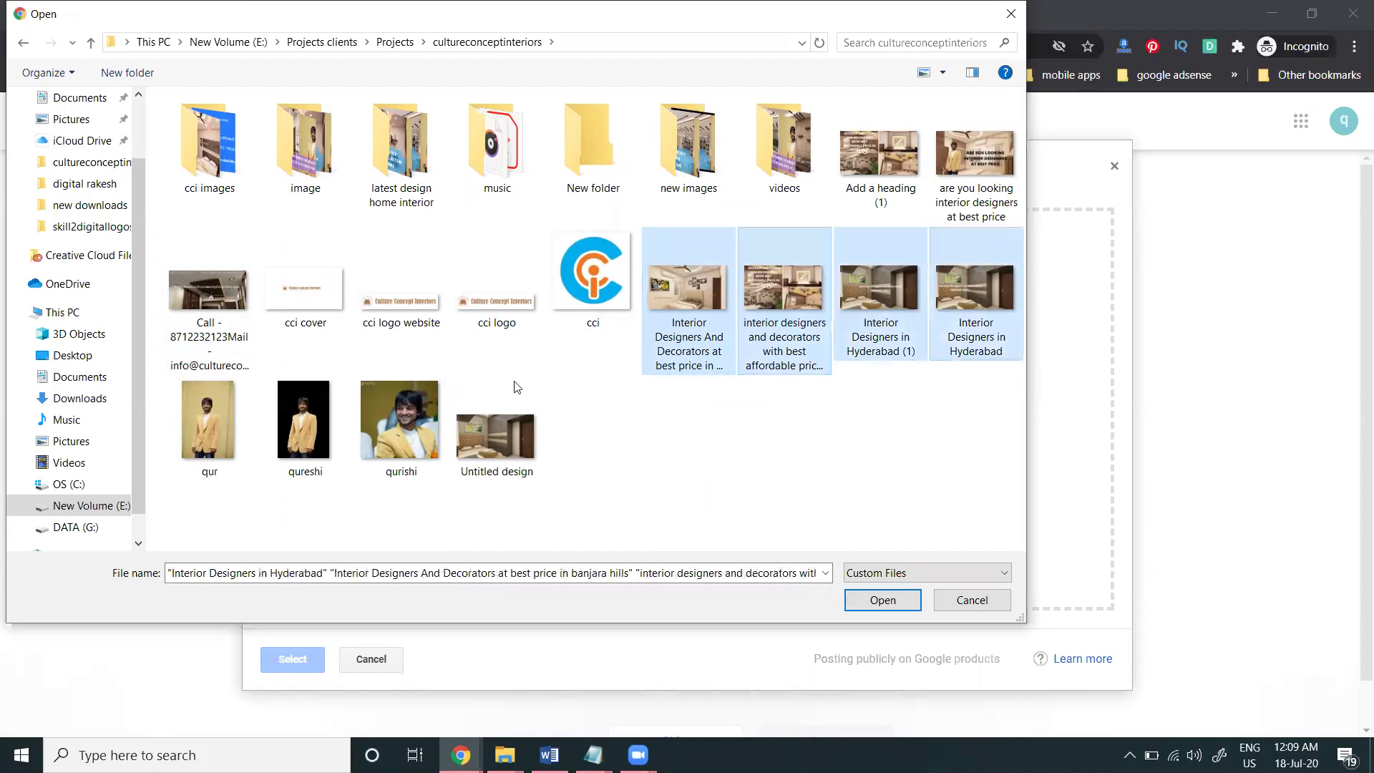
left_click(881, 153, "ctrl")
left_click(975, 154, "ctrl")
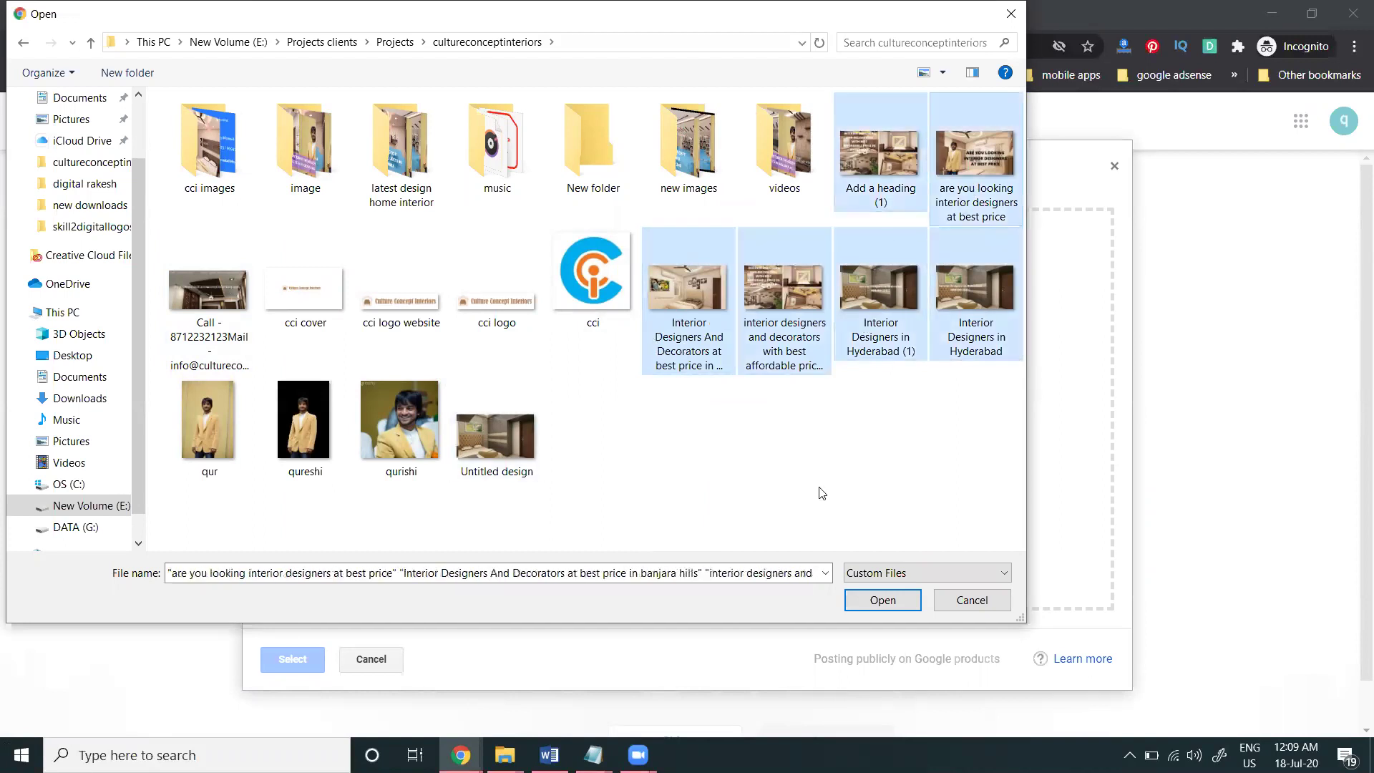
left_click(874, 602)
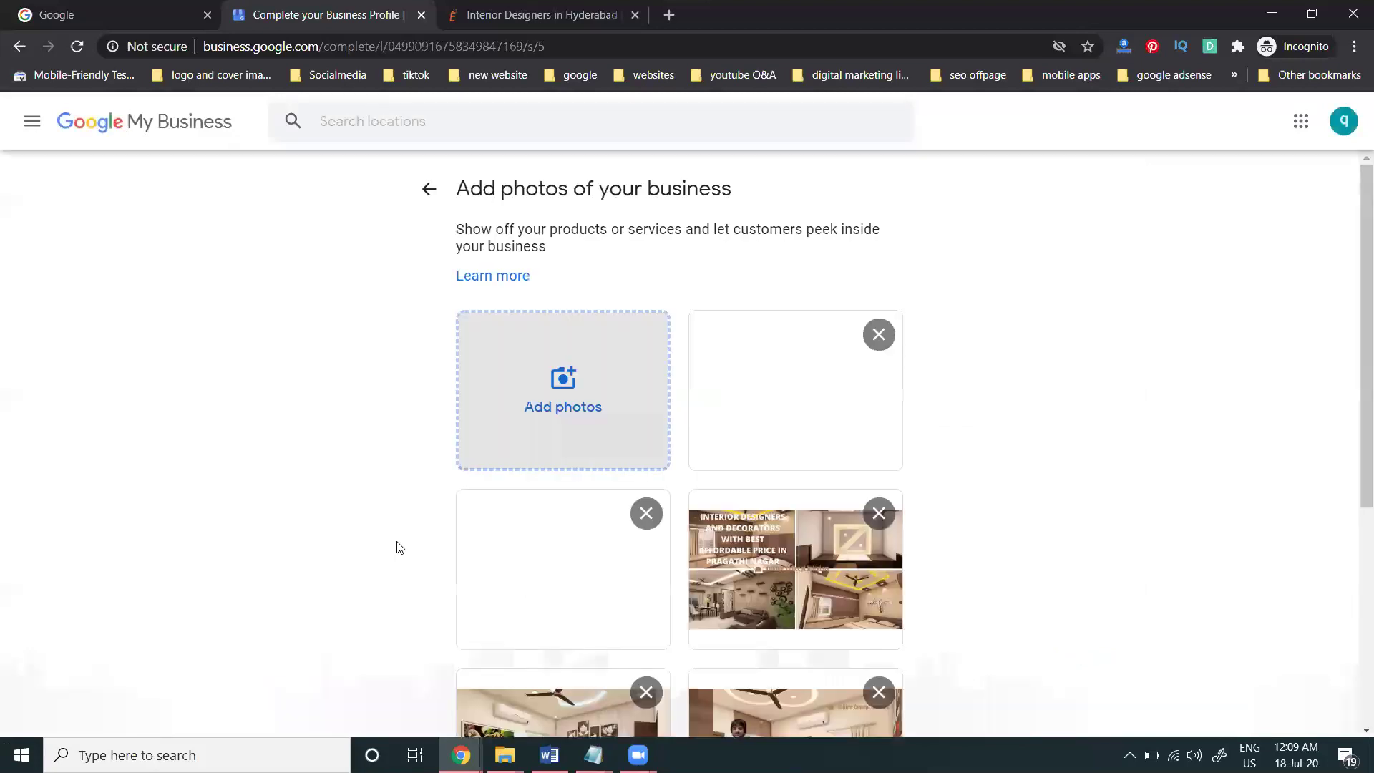
scroll(390, 542, "down", 1)
scroll(390, 542, "up", 1)
scroll(1187, 522, "down", 5)
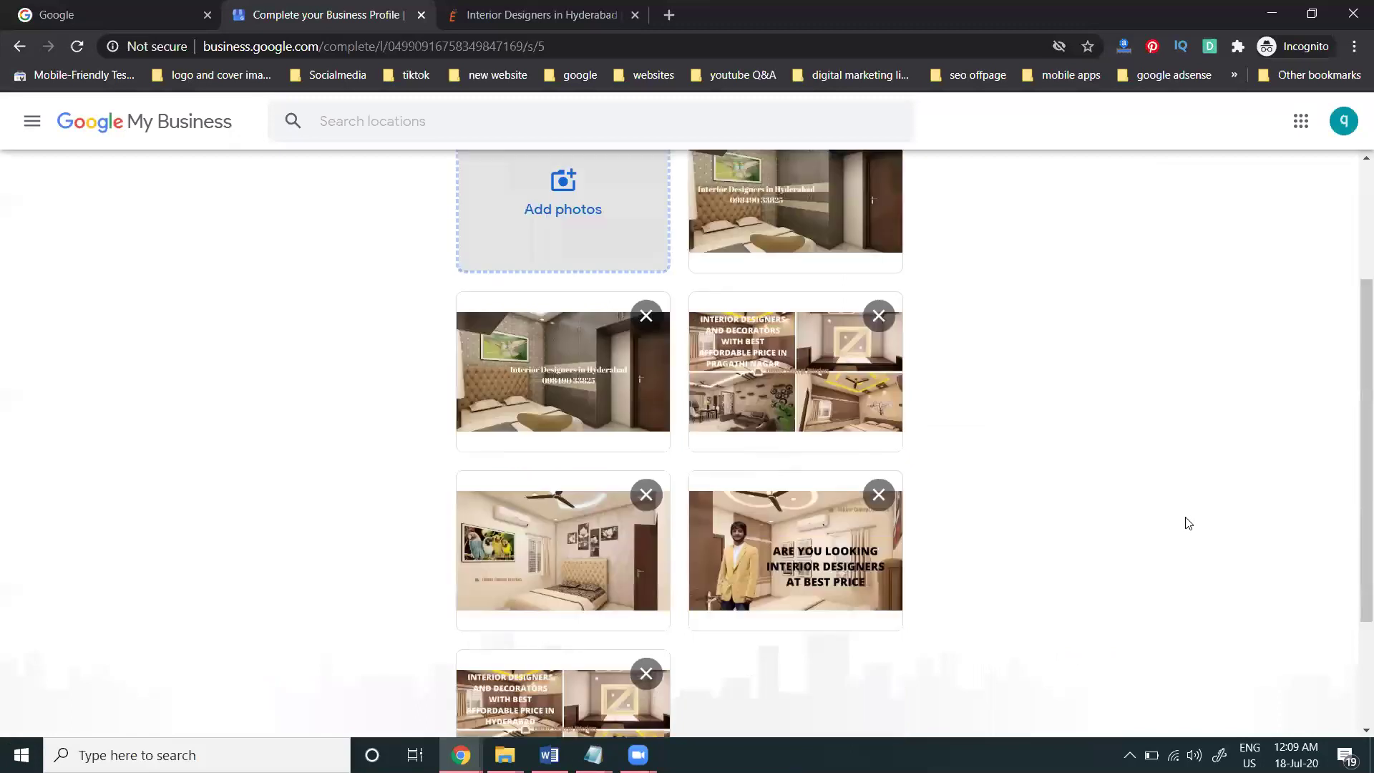
Finish the photo upload, continue to the business dashboard and start adding a logo to complete the listing
left_click(851, 697)
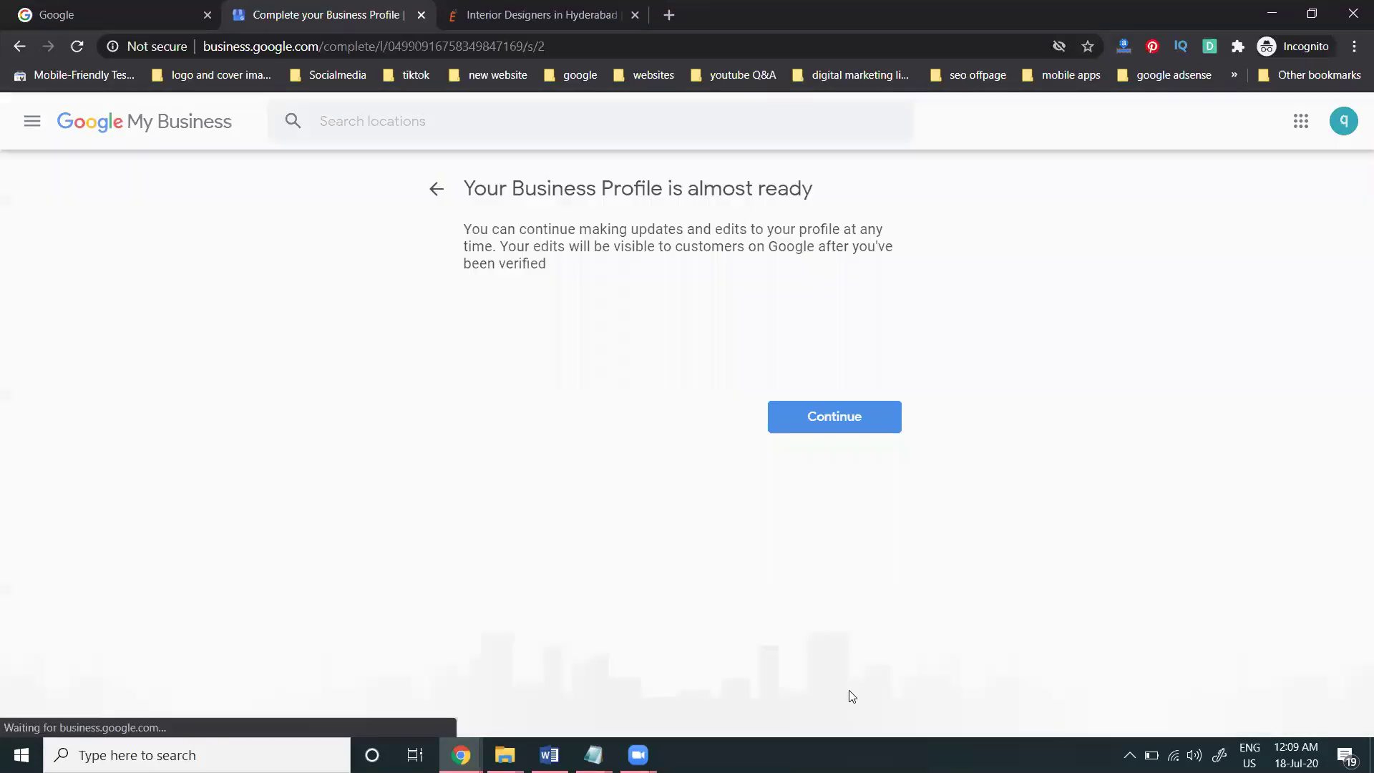
left_click(862, 417)
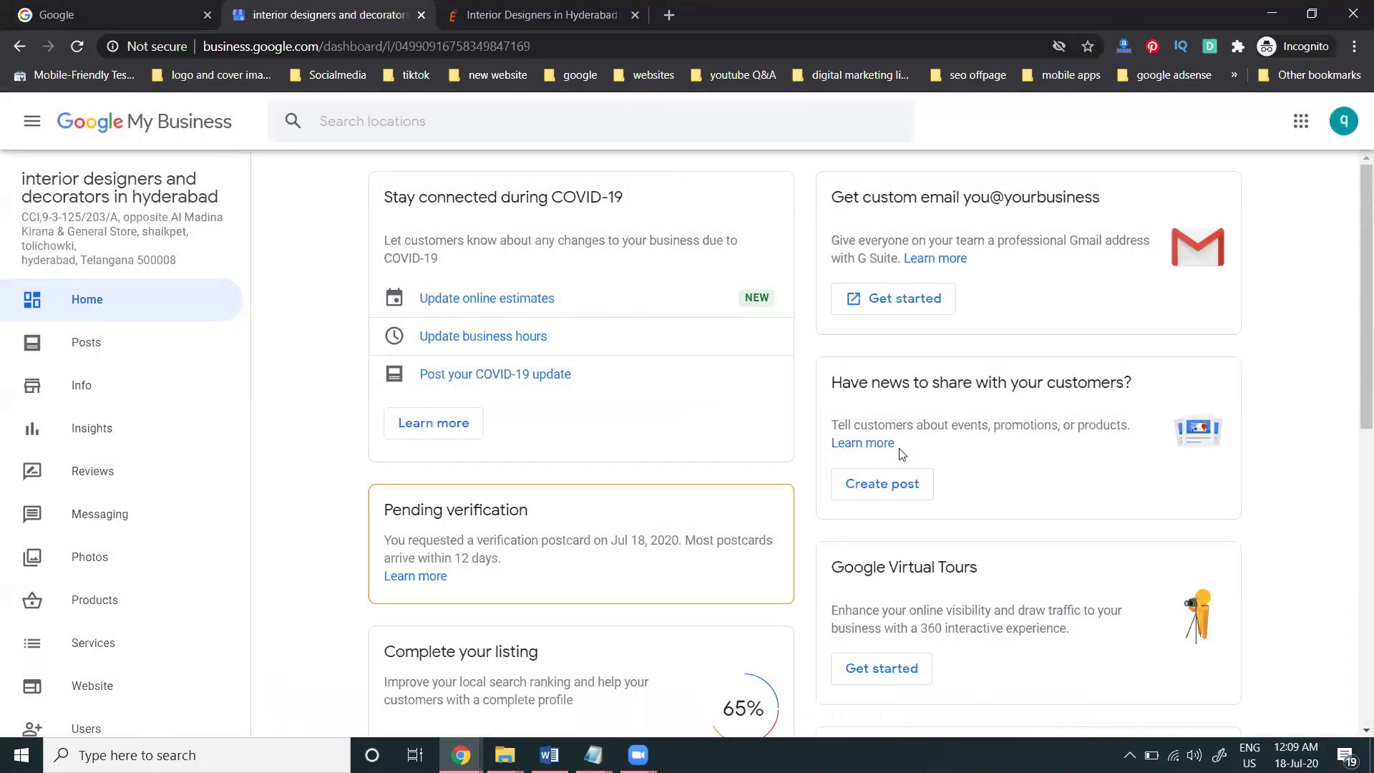
scroll(902, 453, "down", 3)
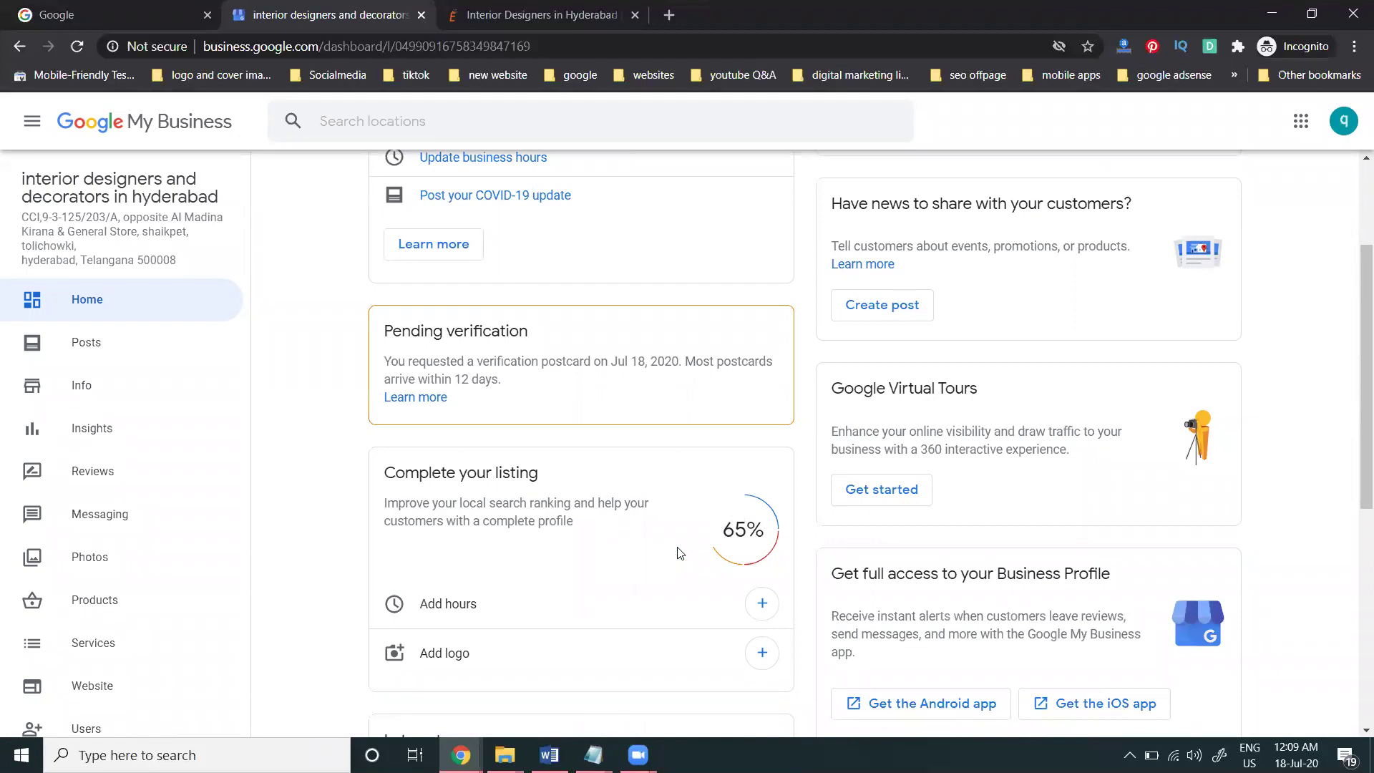
scroll(680, 554, "down", 1)
left_click(760, 566)
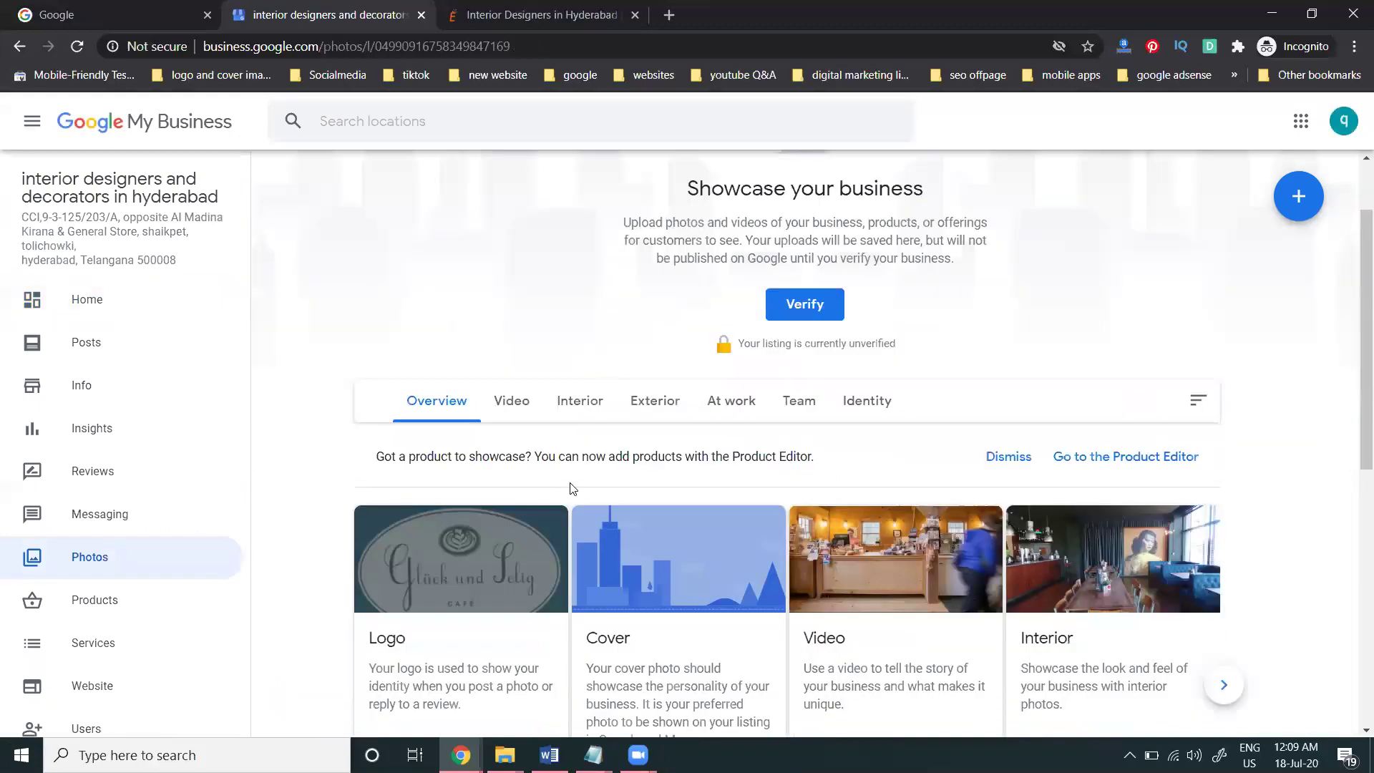
Choose the "cci cover" image from the cultureconceptinteriors folder as the business logo photo
scroll(572, 489, "down", 1)
left_click(420, 704)
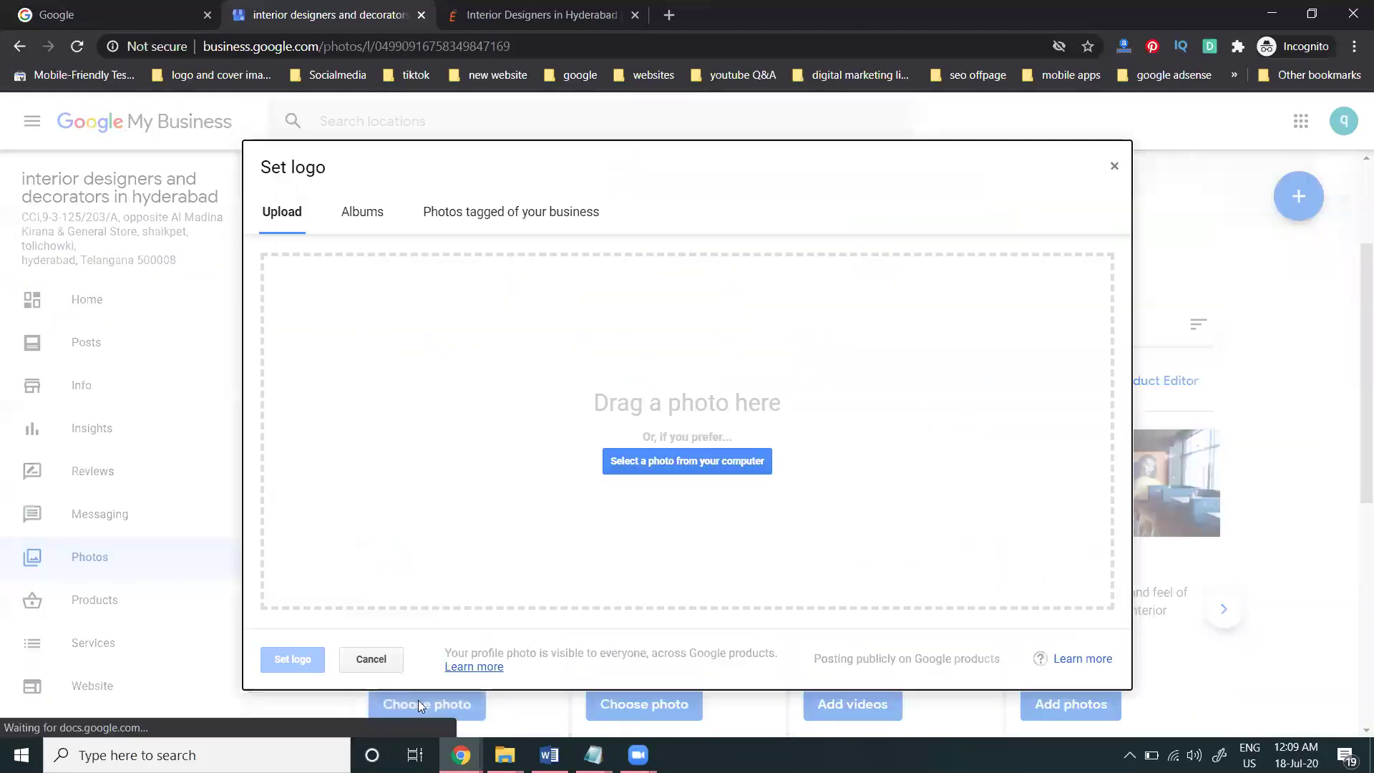
left_click(678, 462)
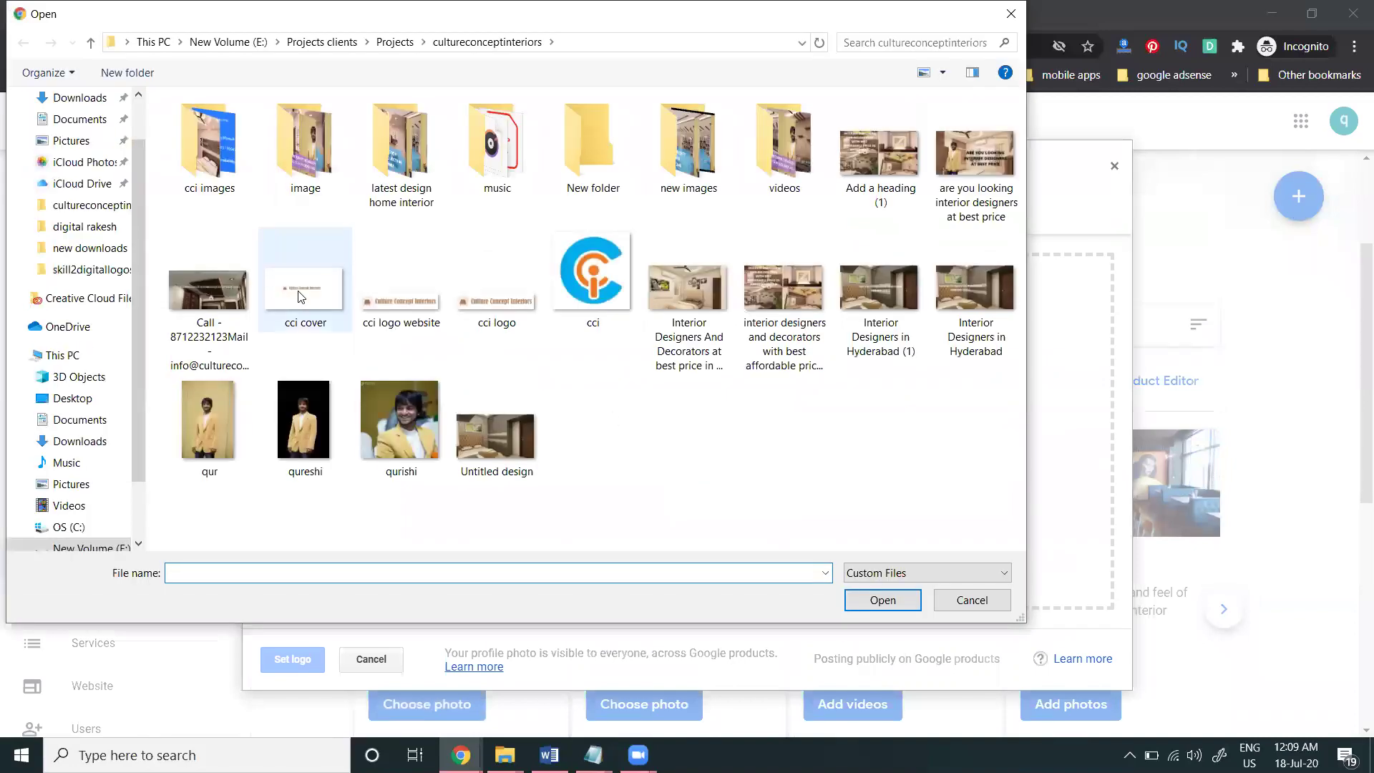
double_click(300, 294)
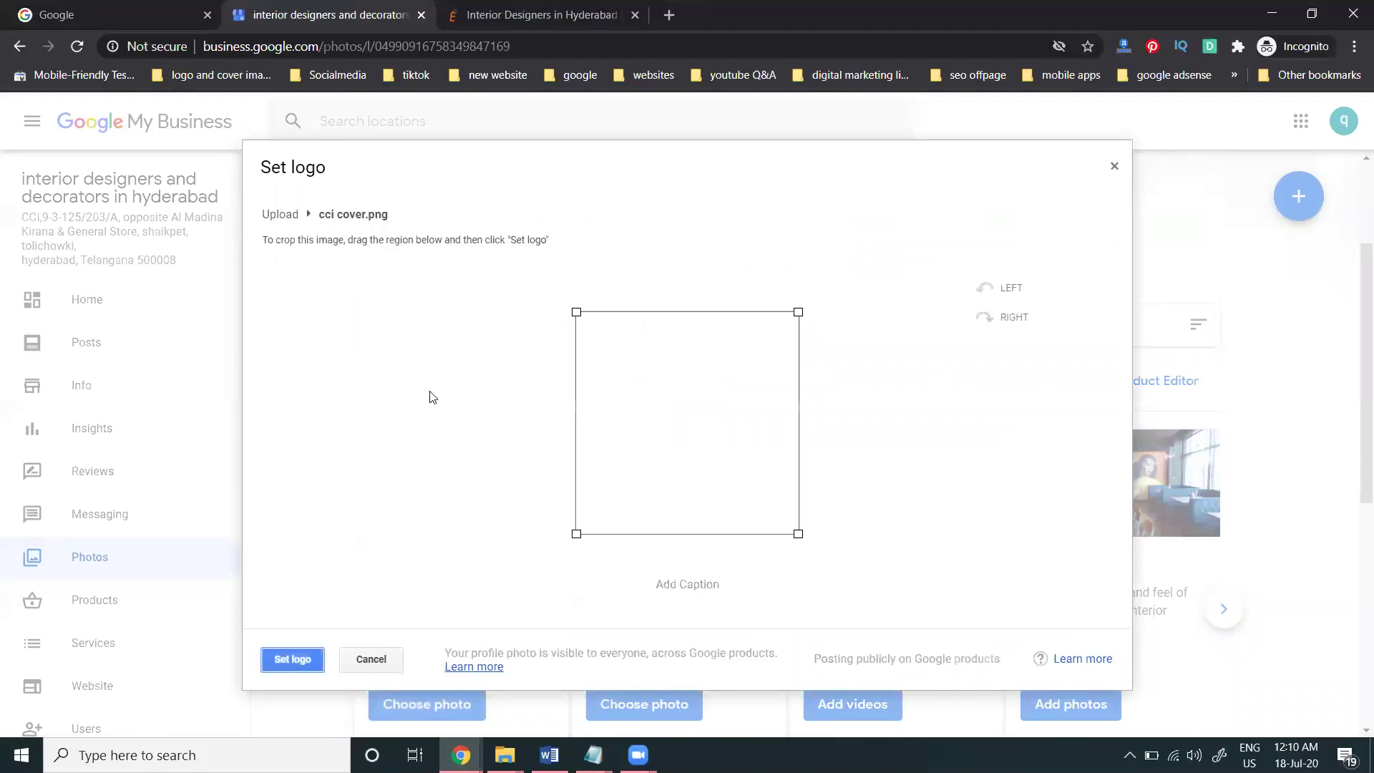
Enlarge and reposition the crop square to enclose the full Culture Concept Interiors emblem and lettering, and set it as the logo
left_click_drag(577, 500, 530, 573)
left_click_drag(672, 506, 636, 491)
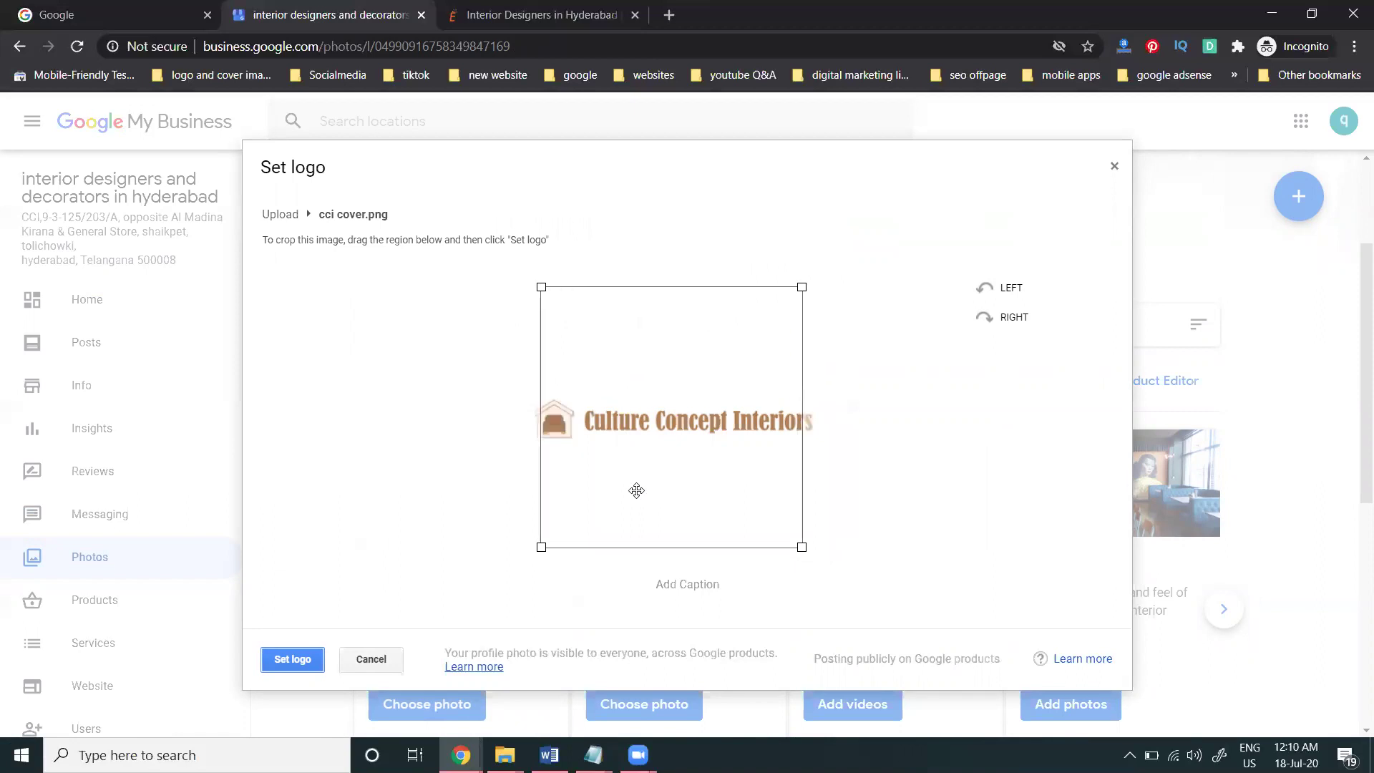
left_click_drag(802, 550, 825, 571)
left_click_drag(727, 527, 708, 520)
left_click(288, 657)
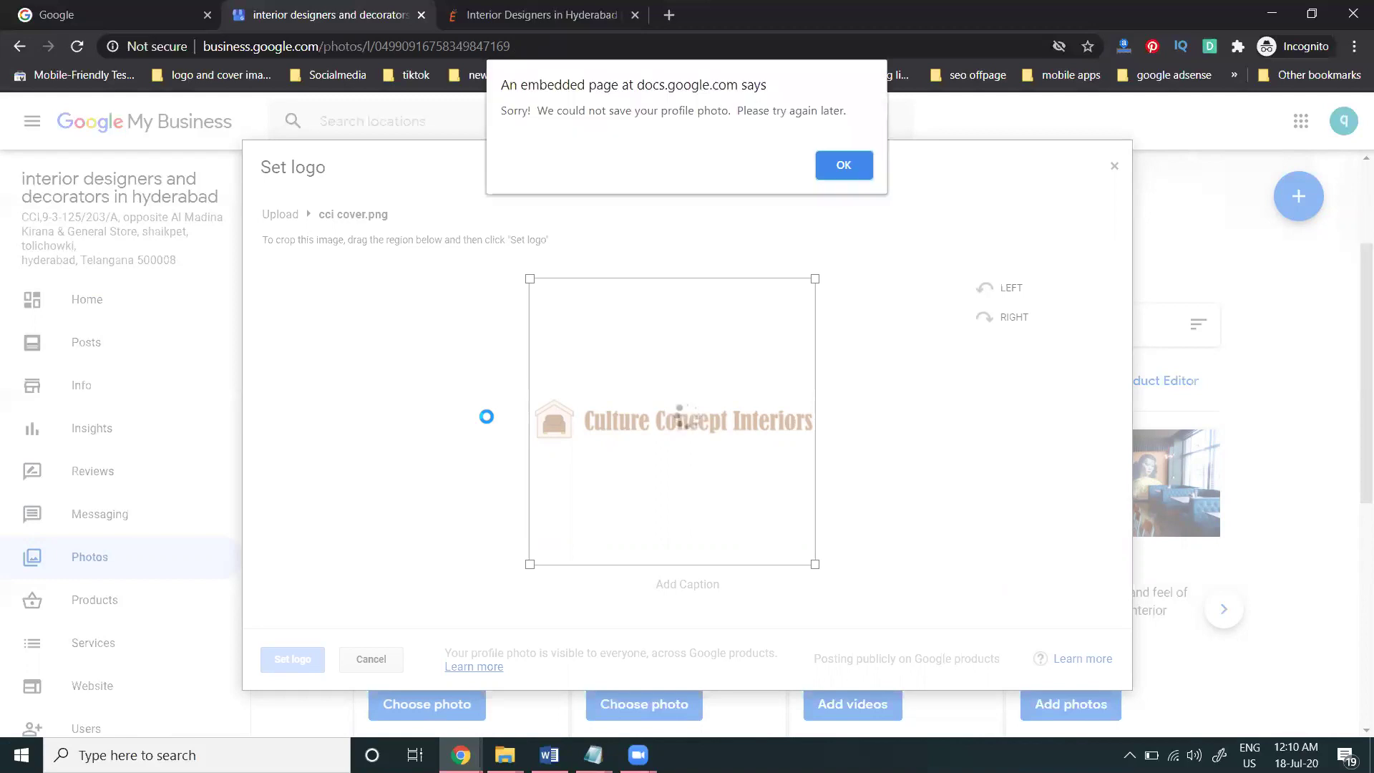
left_click(842, 169)
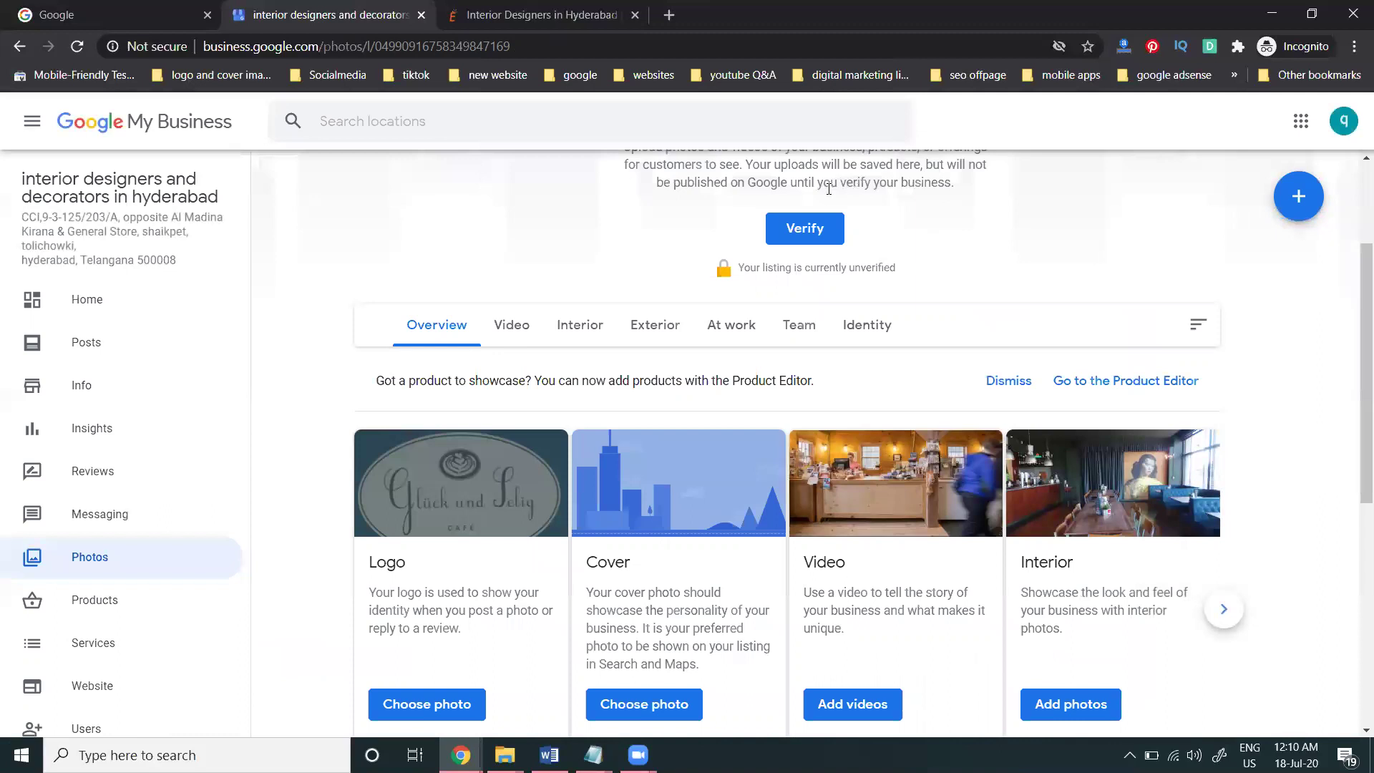
Reload the business photos page and check the logo and the uploaded photos
left_click(76, 46)
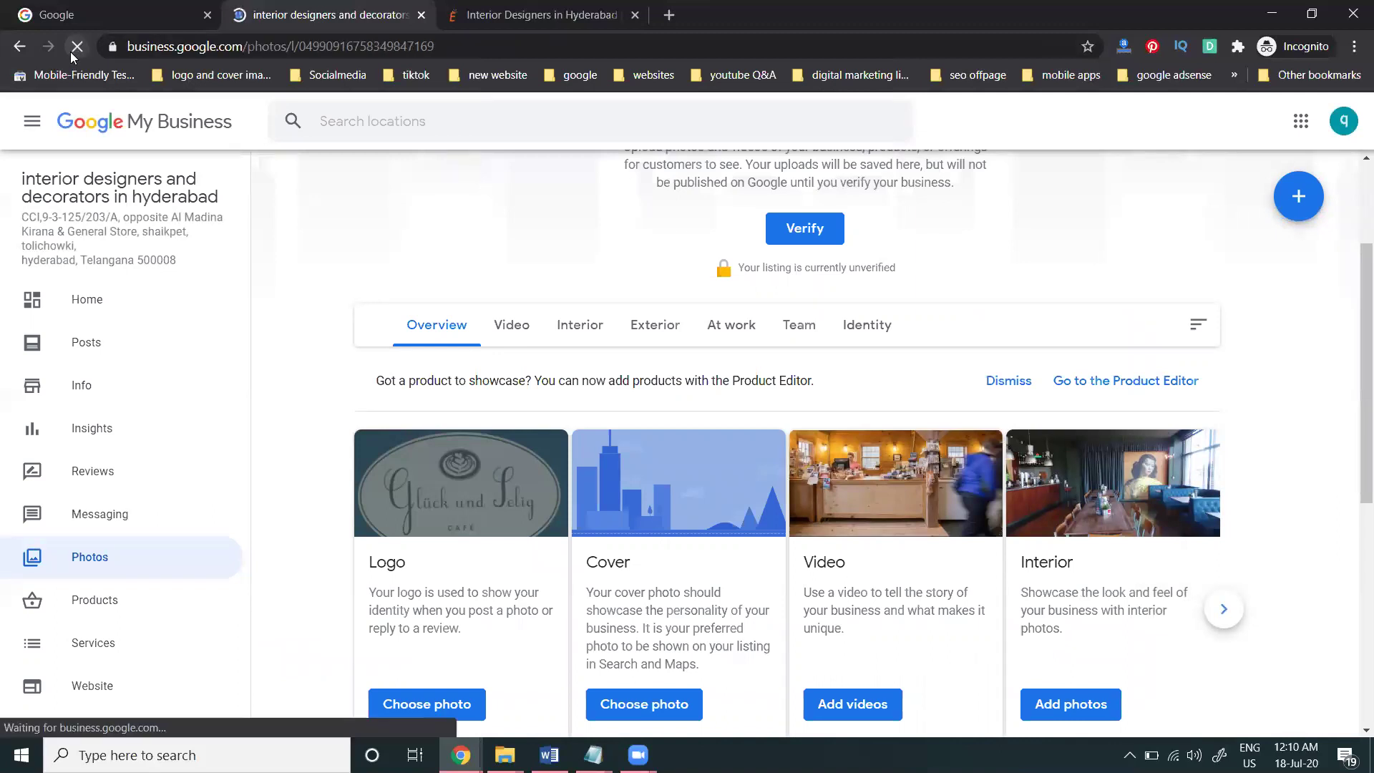
scroll(634, 530, "down", 5)
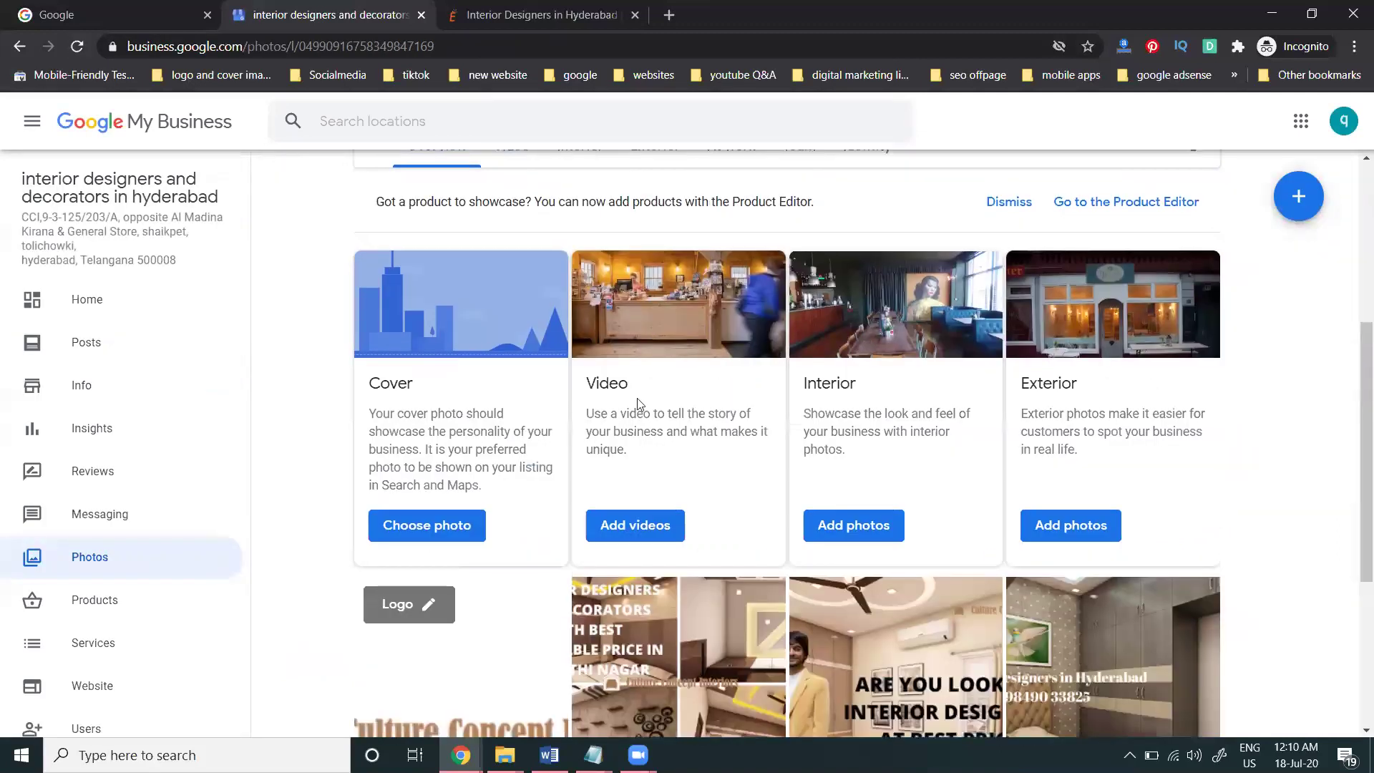
left_click(1045, 525)
scroll(734, 448, "down", 1)
scroll(673, 458, "up", 3)
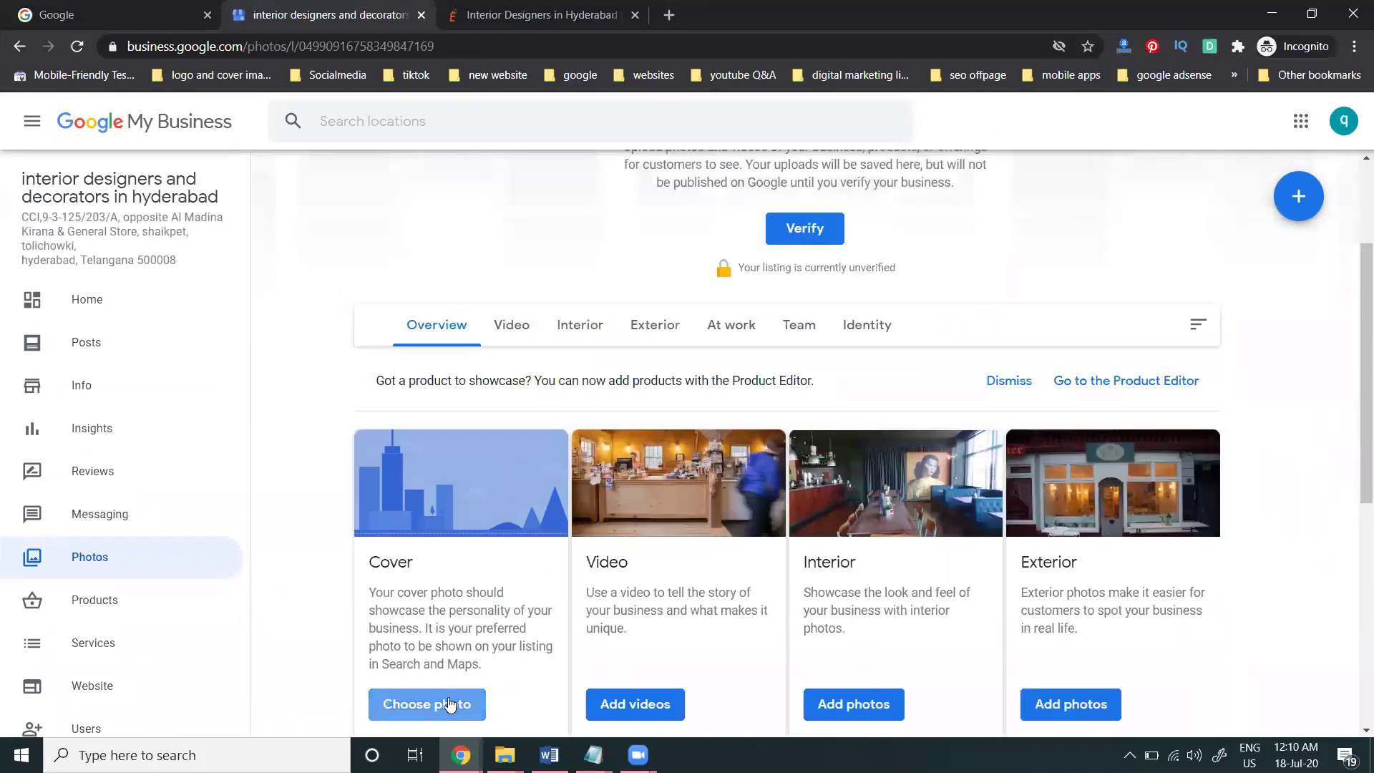
Upload "interior designers and decorators with best affordable price in pragathi nagar" as the cover photo
left_click(449, 705)
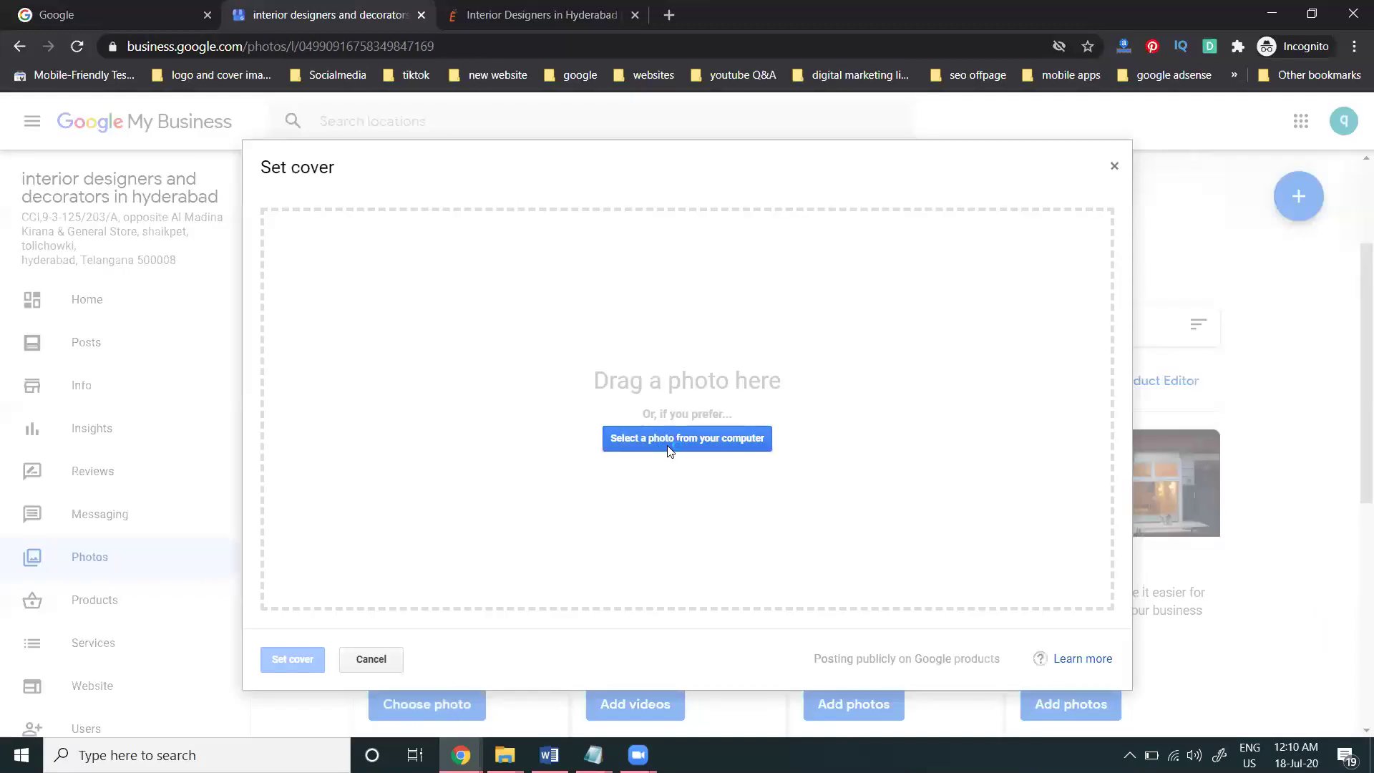
left_click(670, 450)
left_click(799, 339)
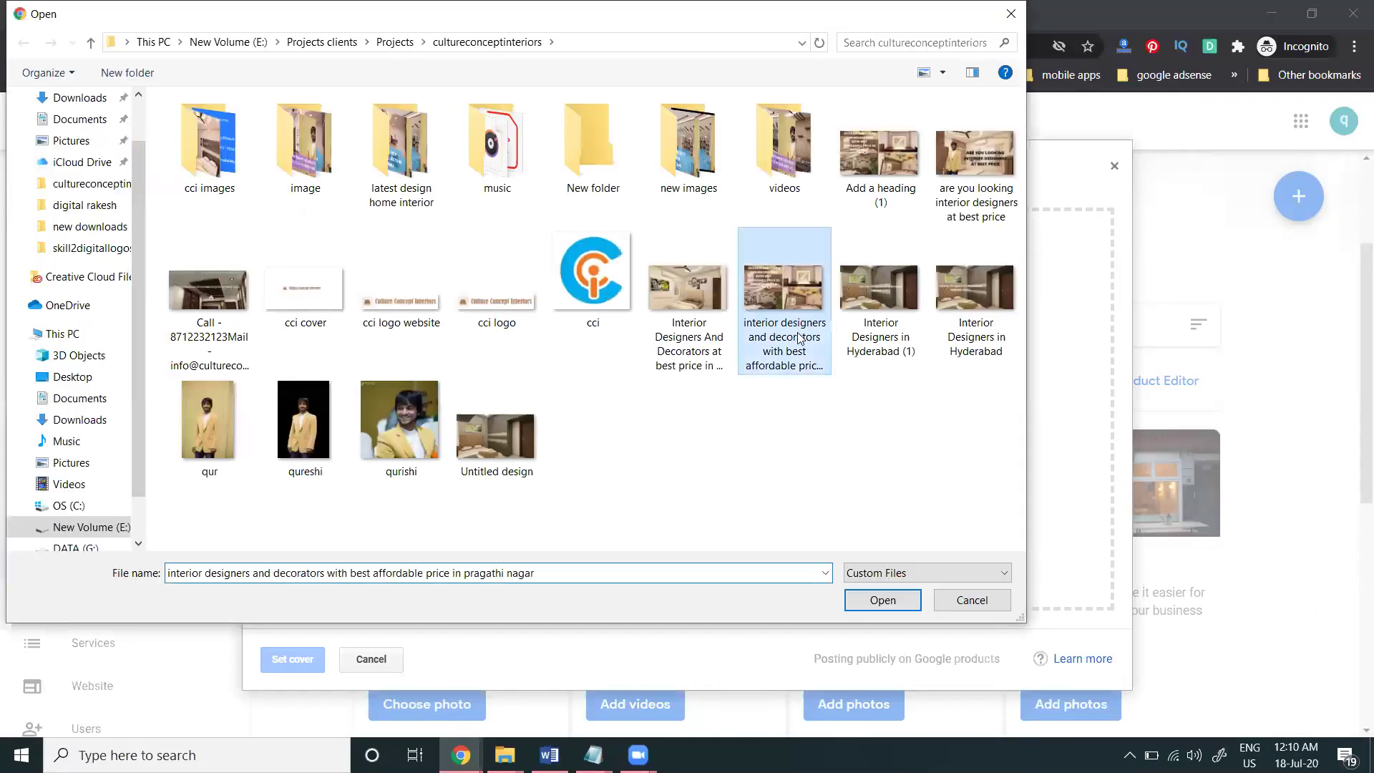
double_click(799, 338)
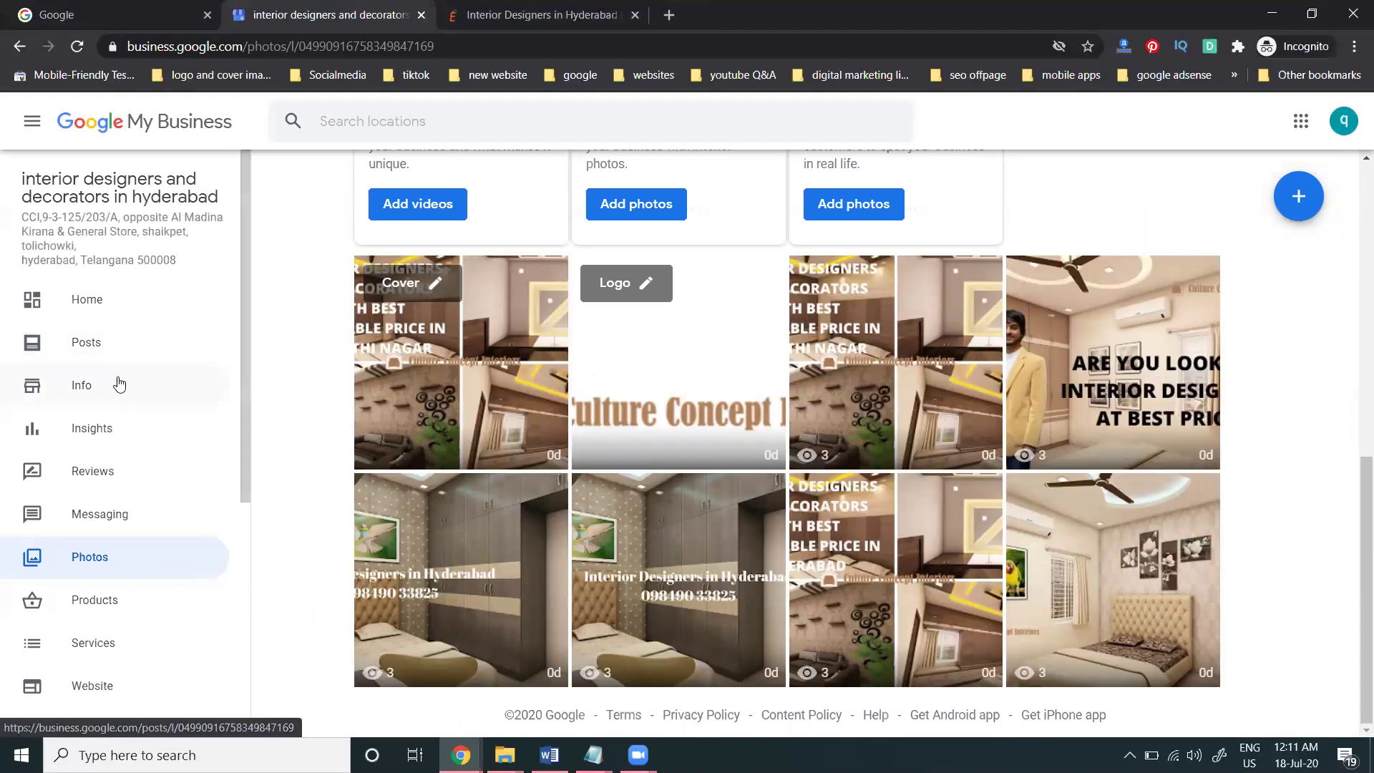
Review the business info and the dashboard's listing completion, and start adding the business hours
left_click(119, 383)
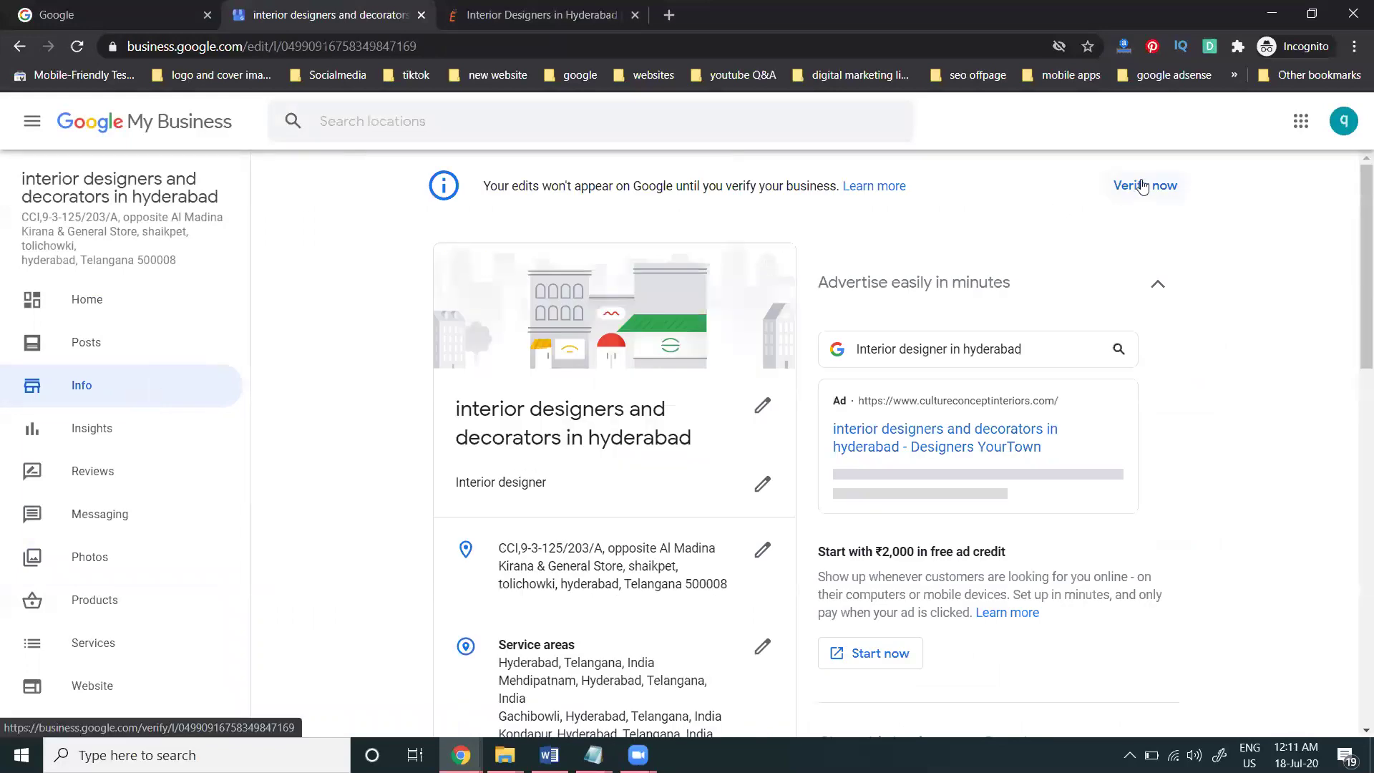
left_click(109, 304)
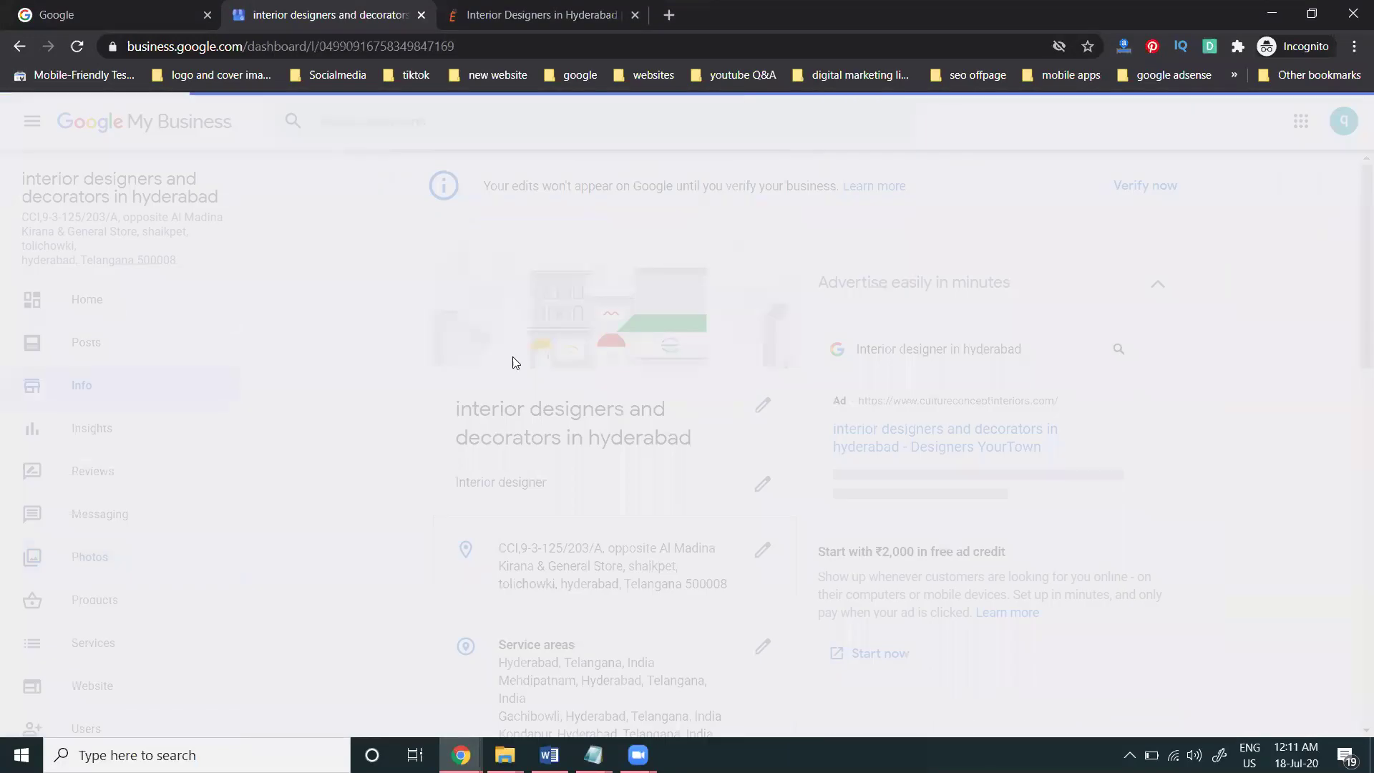
scroll(655, 387, "down", 4)
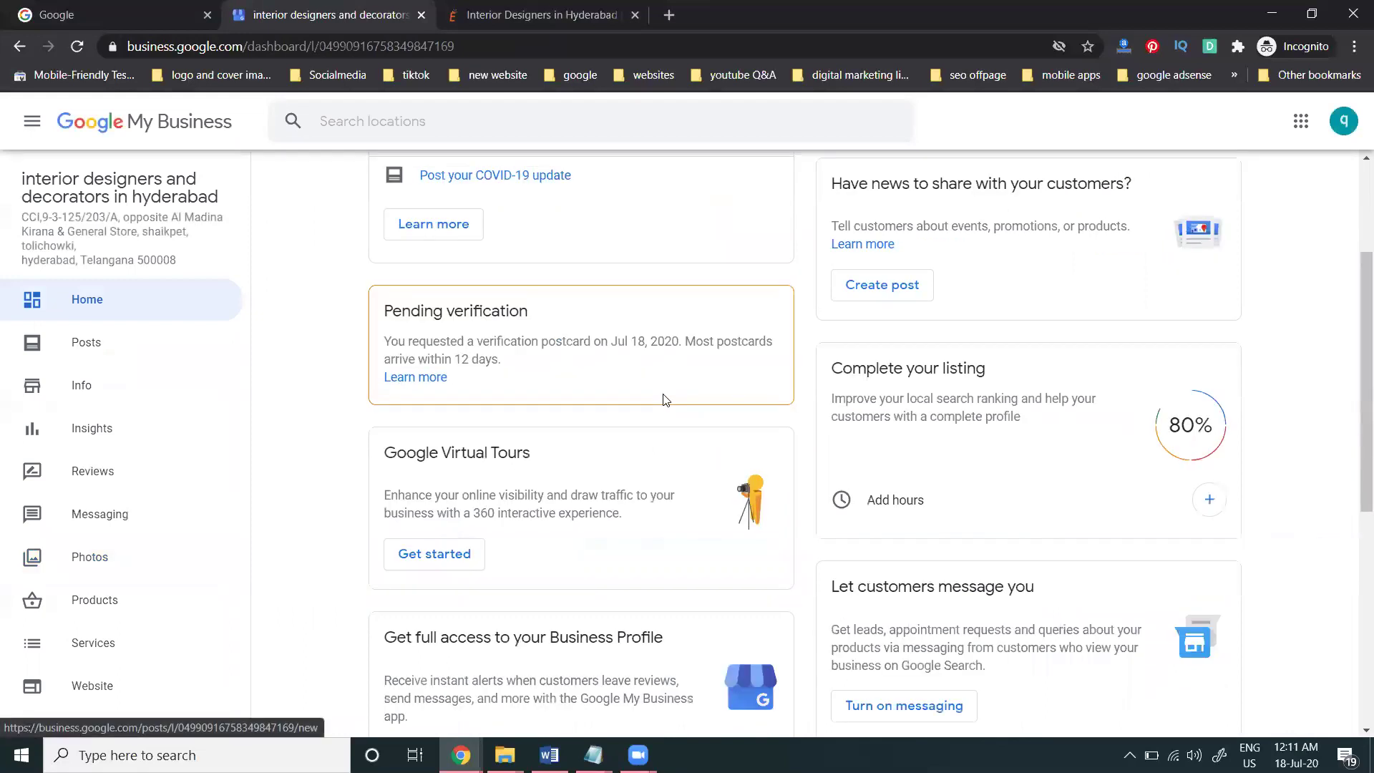
scroll(664, 399, "down", 2)
scroll(1011, 553, "up", 5)
scroll(1189, 601, "down", 3)
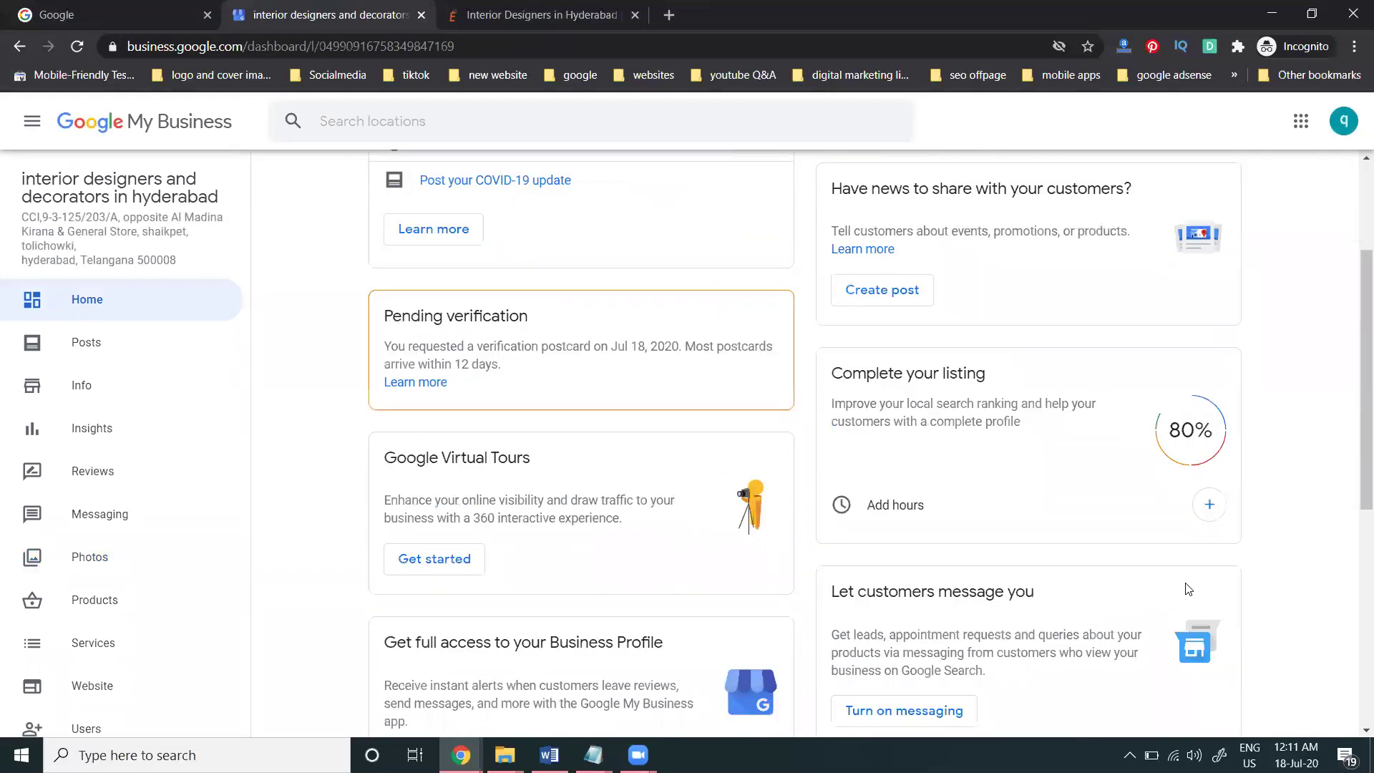
scroll(1191, 572, "down", 1)
left_click(1205, 436)
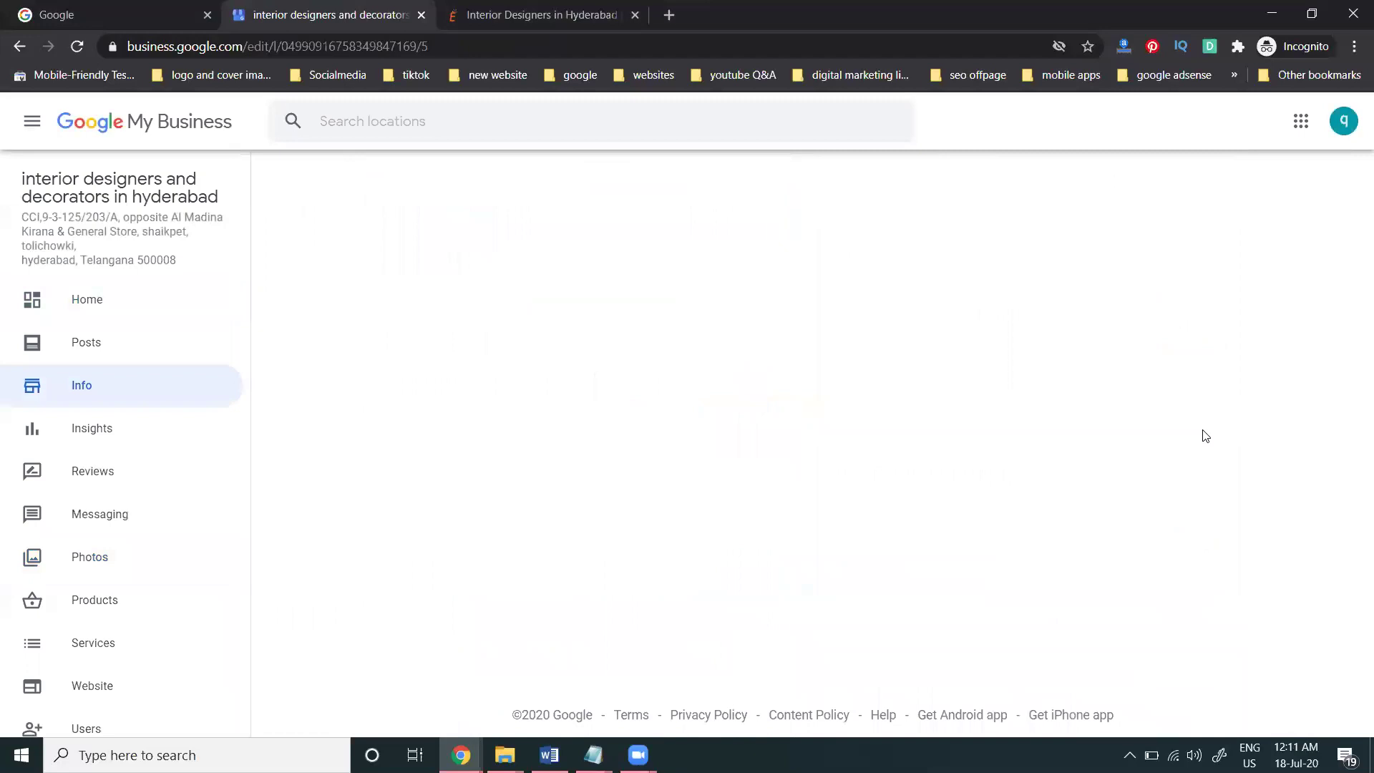
Mark the business as open on all seven days from Sunday to Saturday
left_click(445, 283)
left_click(449, 326)
left_click(447, 371)
left_click(444, 415)
left_click(443, 459)
left_click(444, 505)
left_click(442, 551)
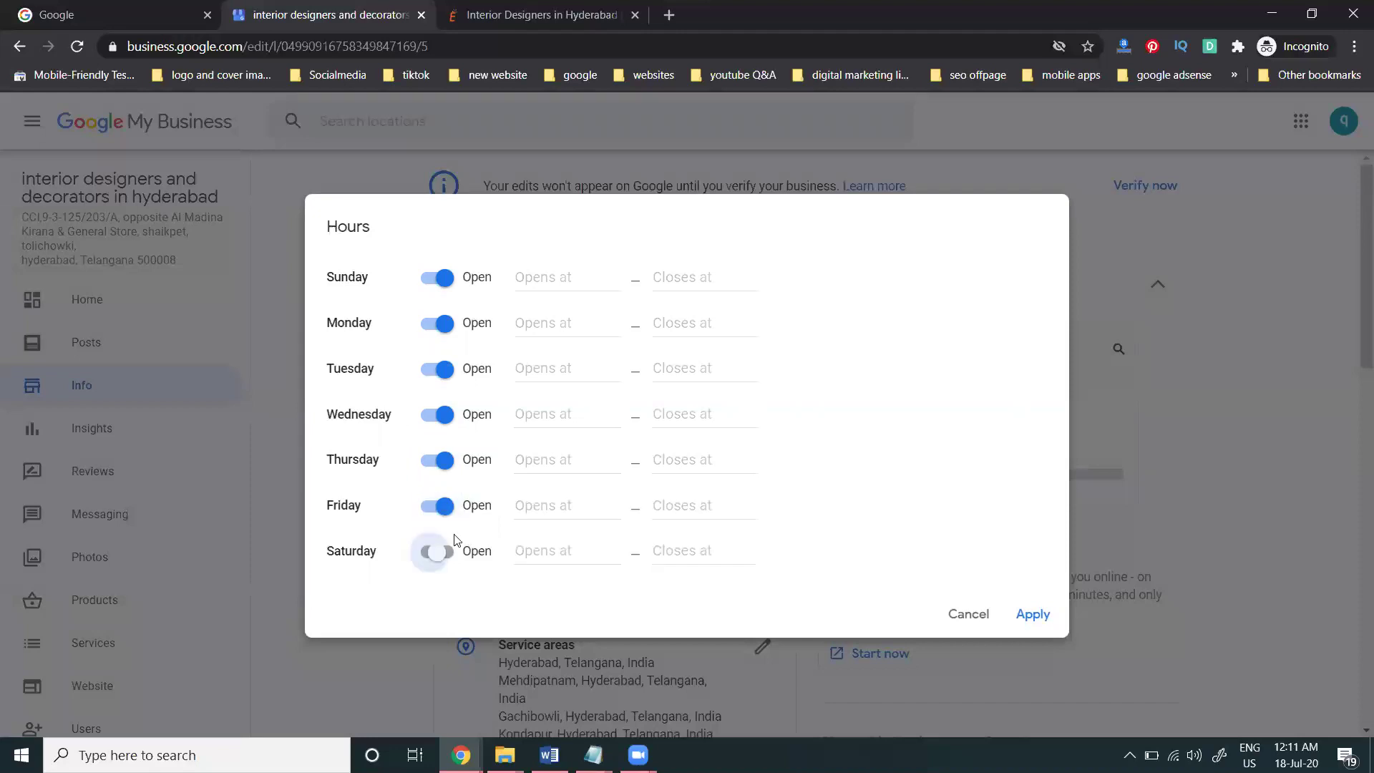
Set Sunday's opening time to 8:00 AM
left_click(558, 278)
type("8")
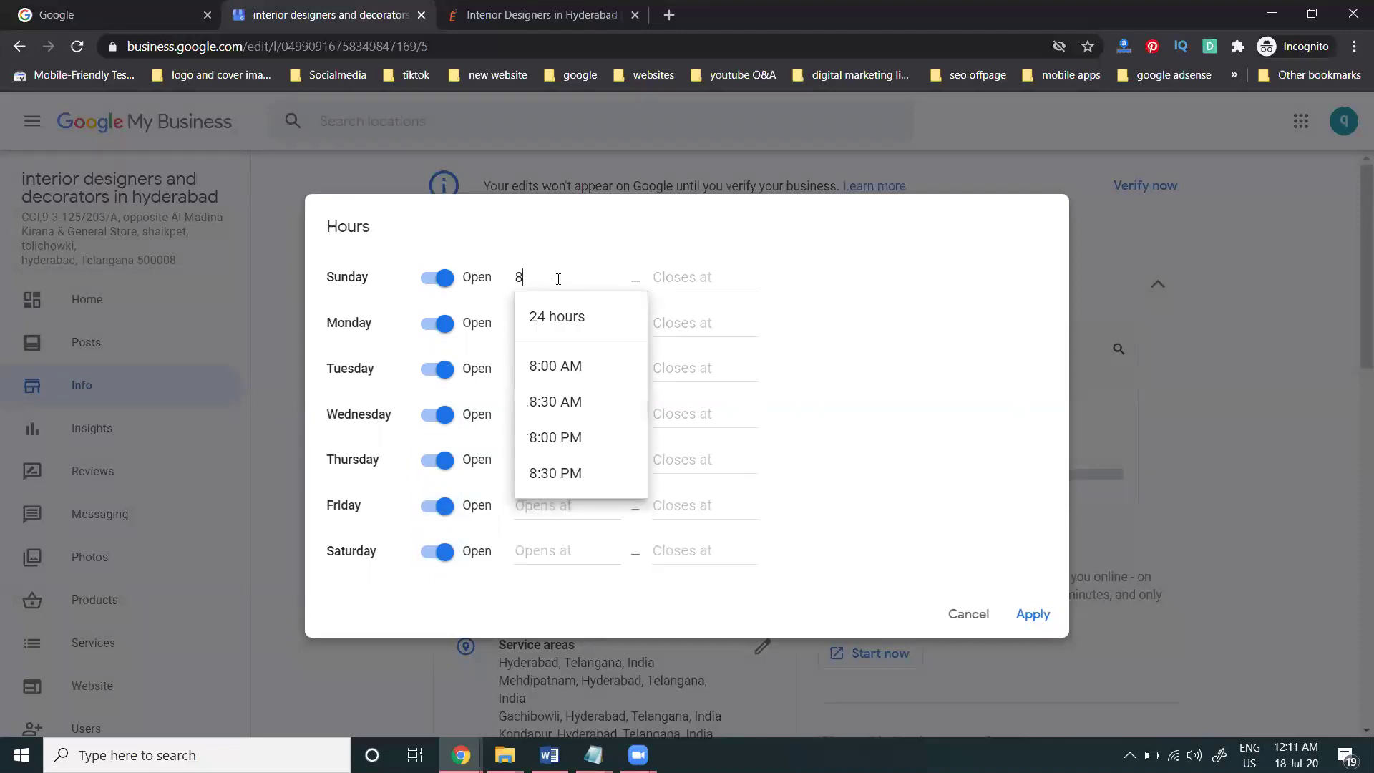
left_click(555, 366)
left_click(556, 327)
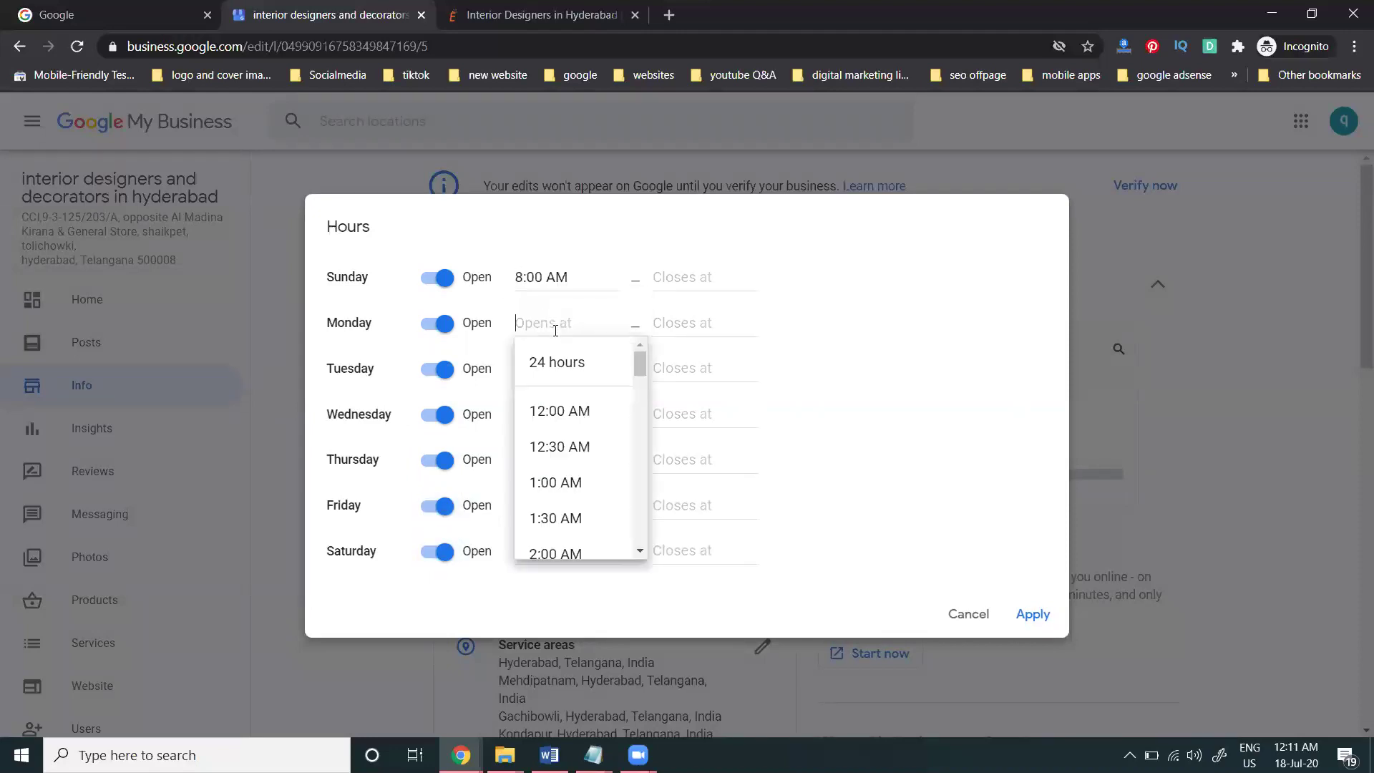
Change Sunday's opening time to 10:00 AM
left_click(521, 276)
triple_click(538, 276)
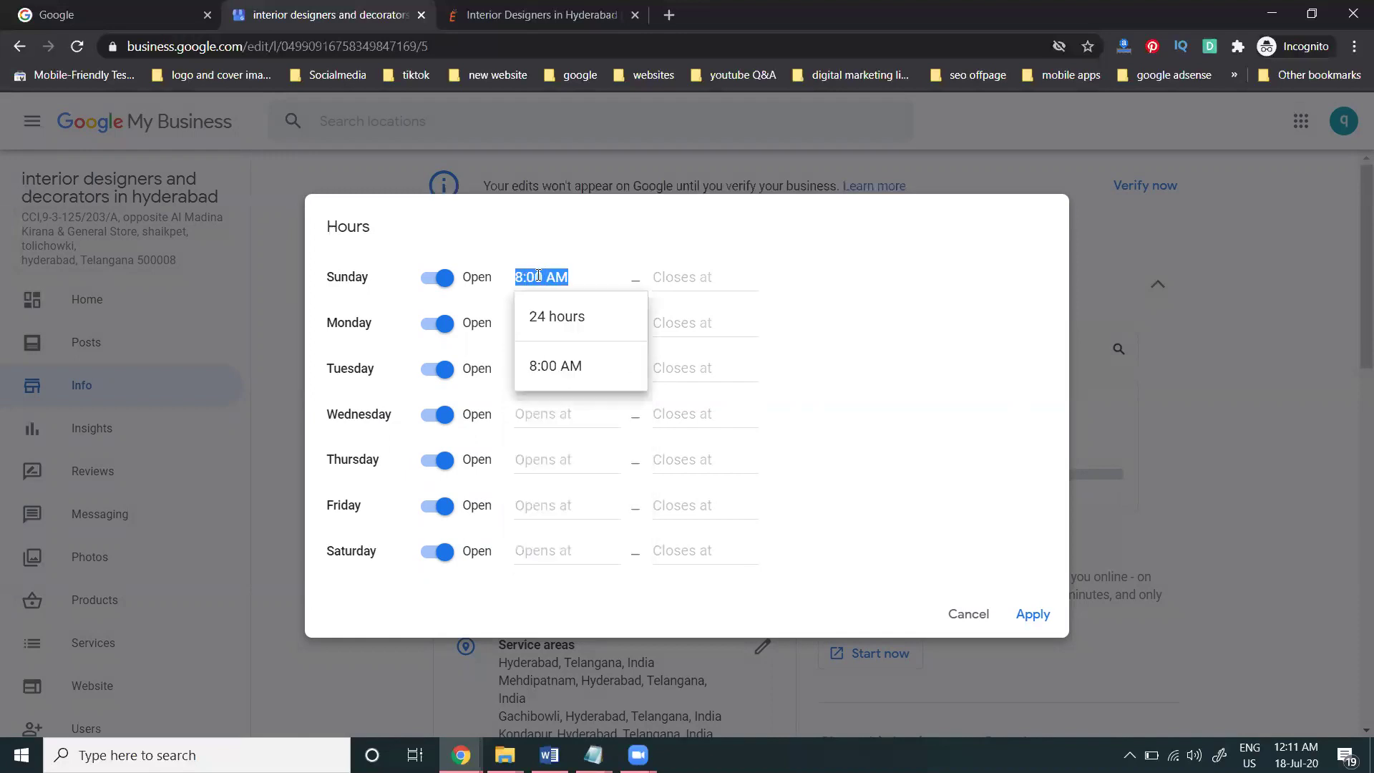
type("9")
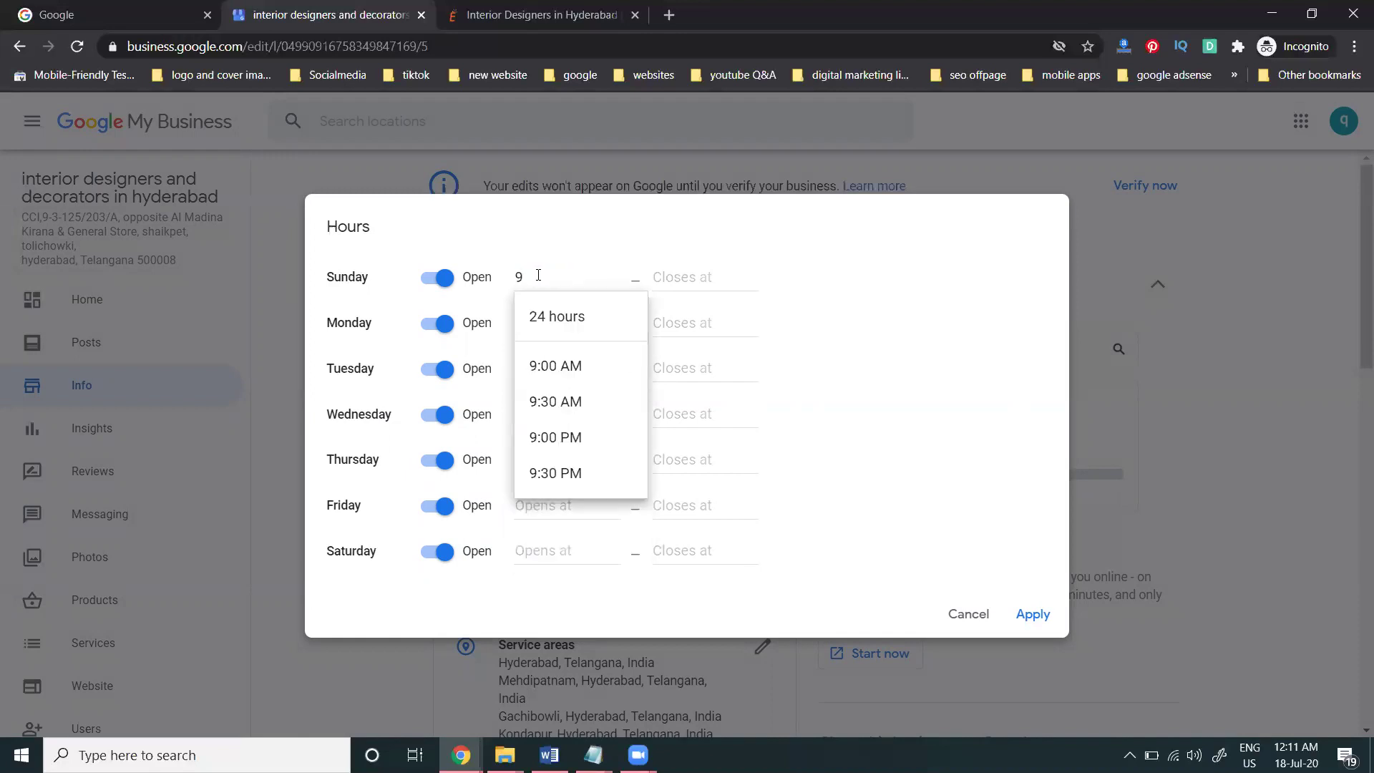
key("BackSpace")
type("10")
left_click(556, 358)
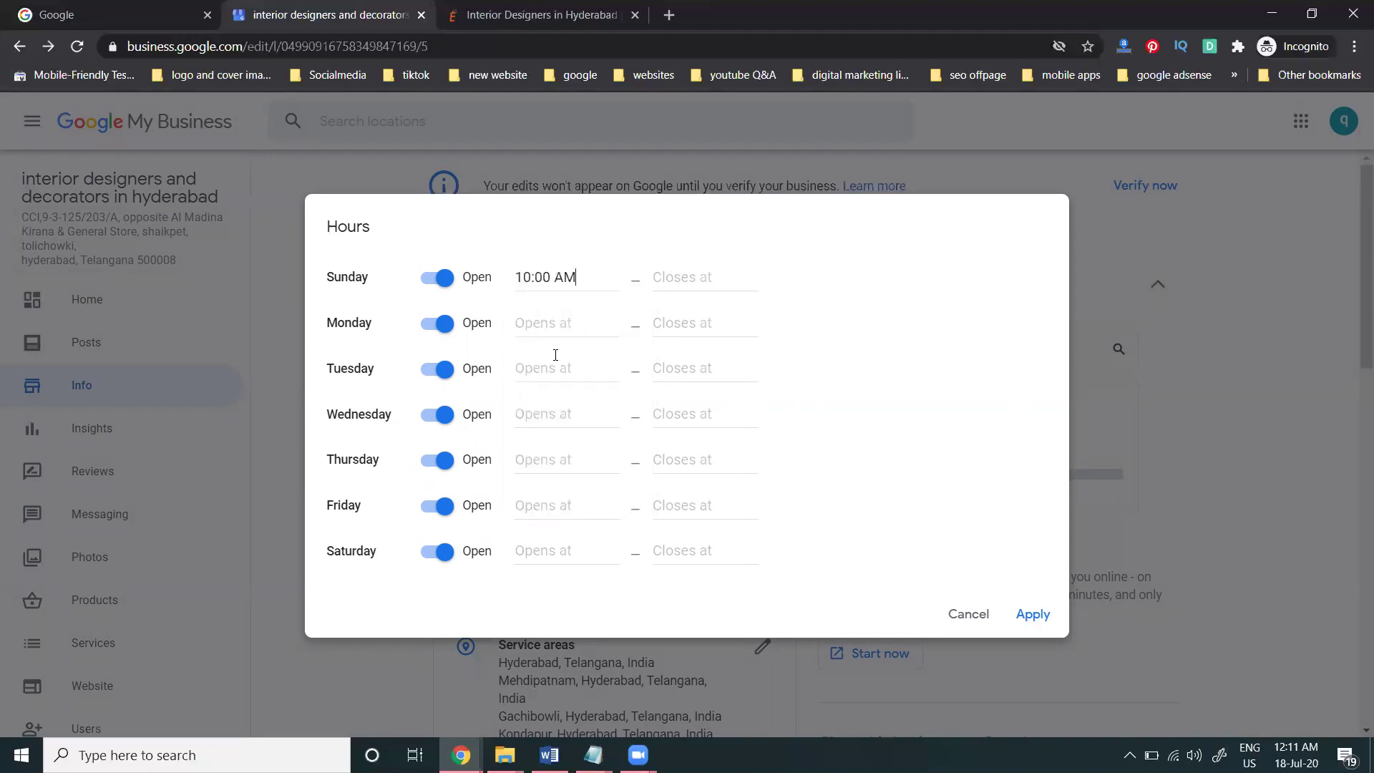
Set the opening times of Monday and Tuesday to 10:00 AM
left_click(559, 322)
type("10")
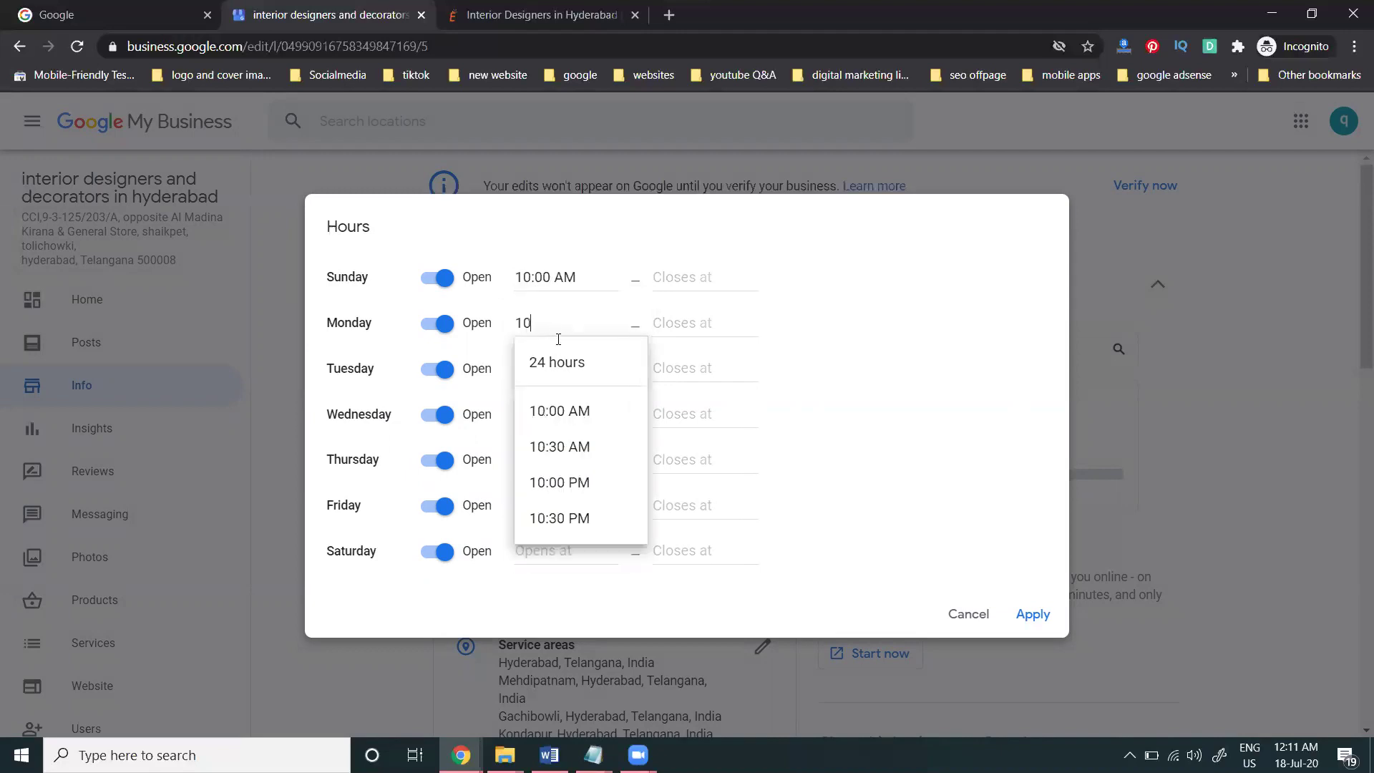
left_click(560, 410)
left_click(546, 385)
type("10")
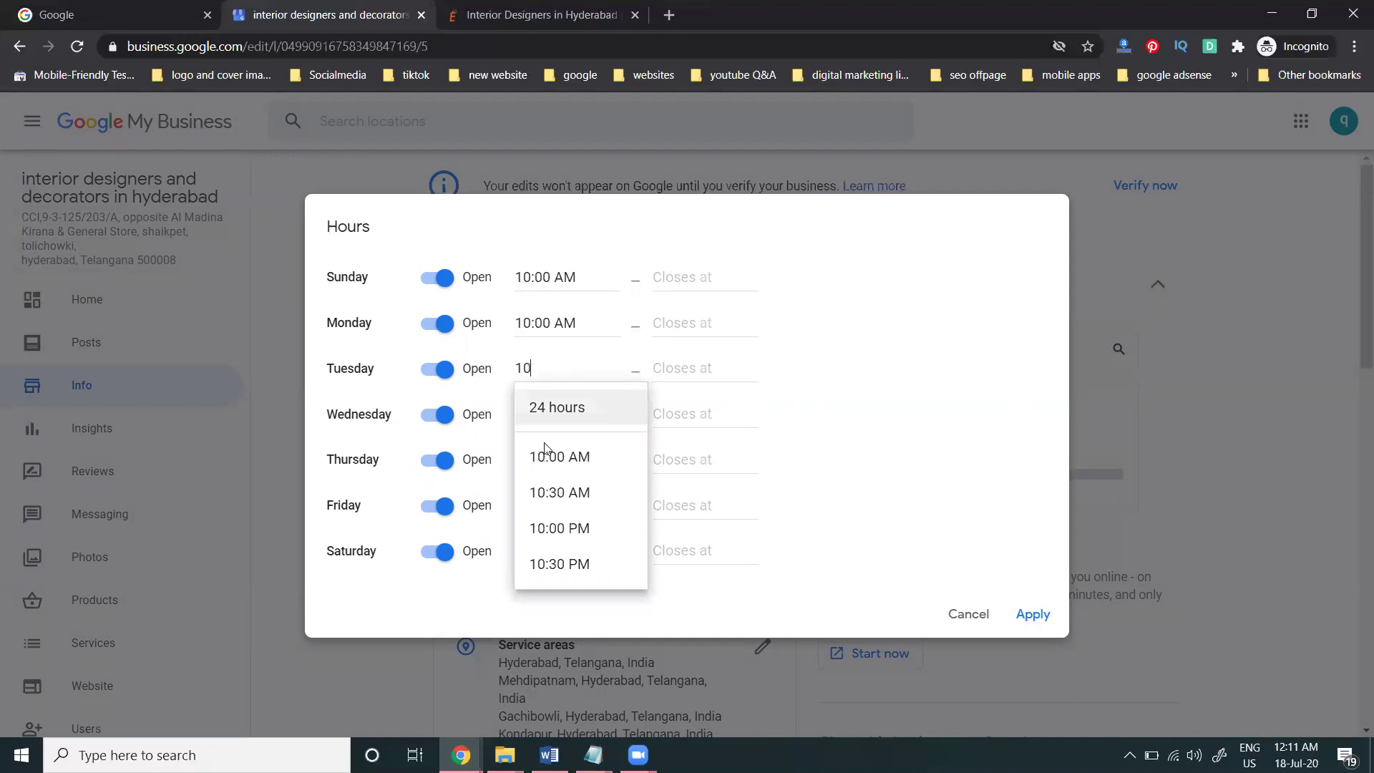
left_click(547, 450)
Set the opening times of Wednesday and Thursday to 10:00 AM
left_click(543, 415)
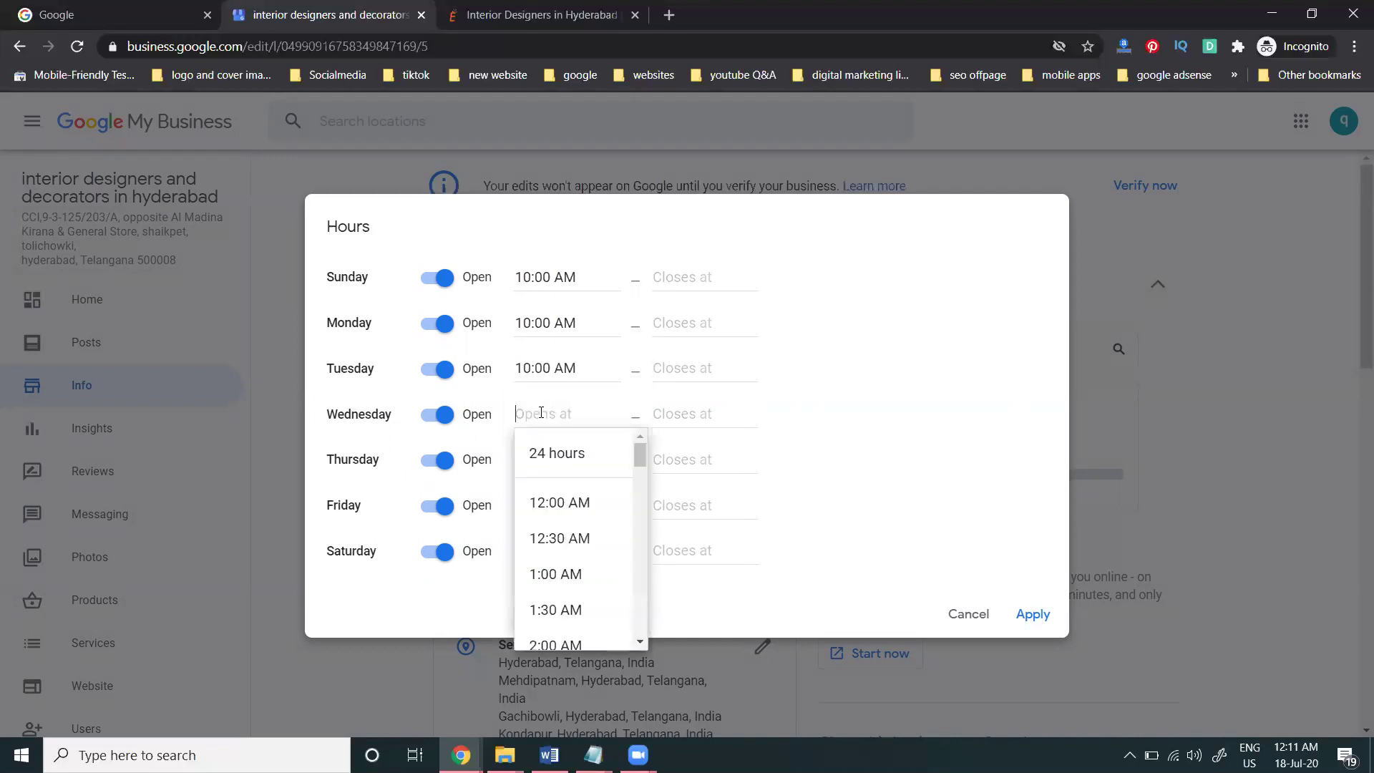
type("10")
left_click(562, 494)
left_click(552, 452)
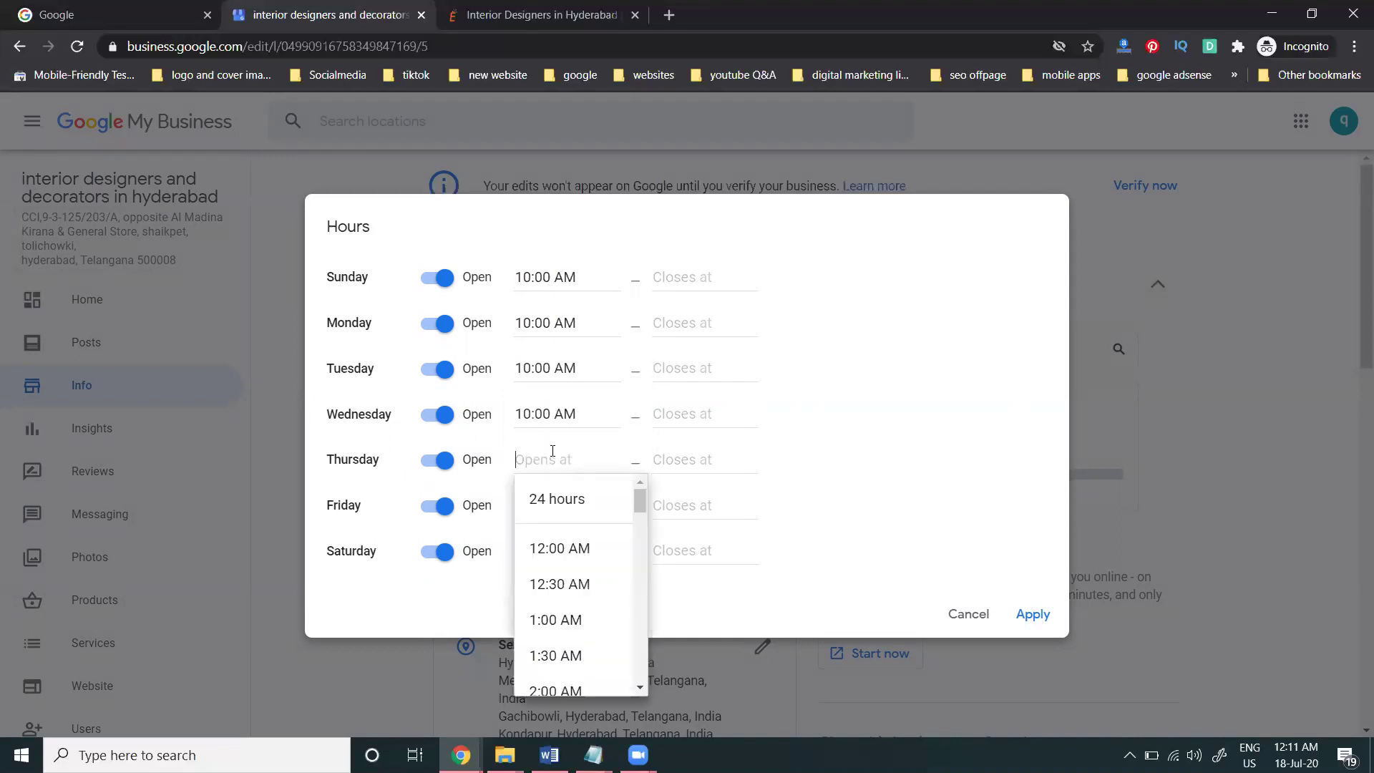
type("10")
left_click(554, 540)
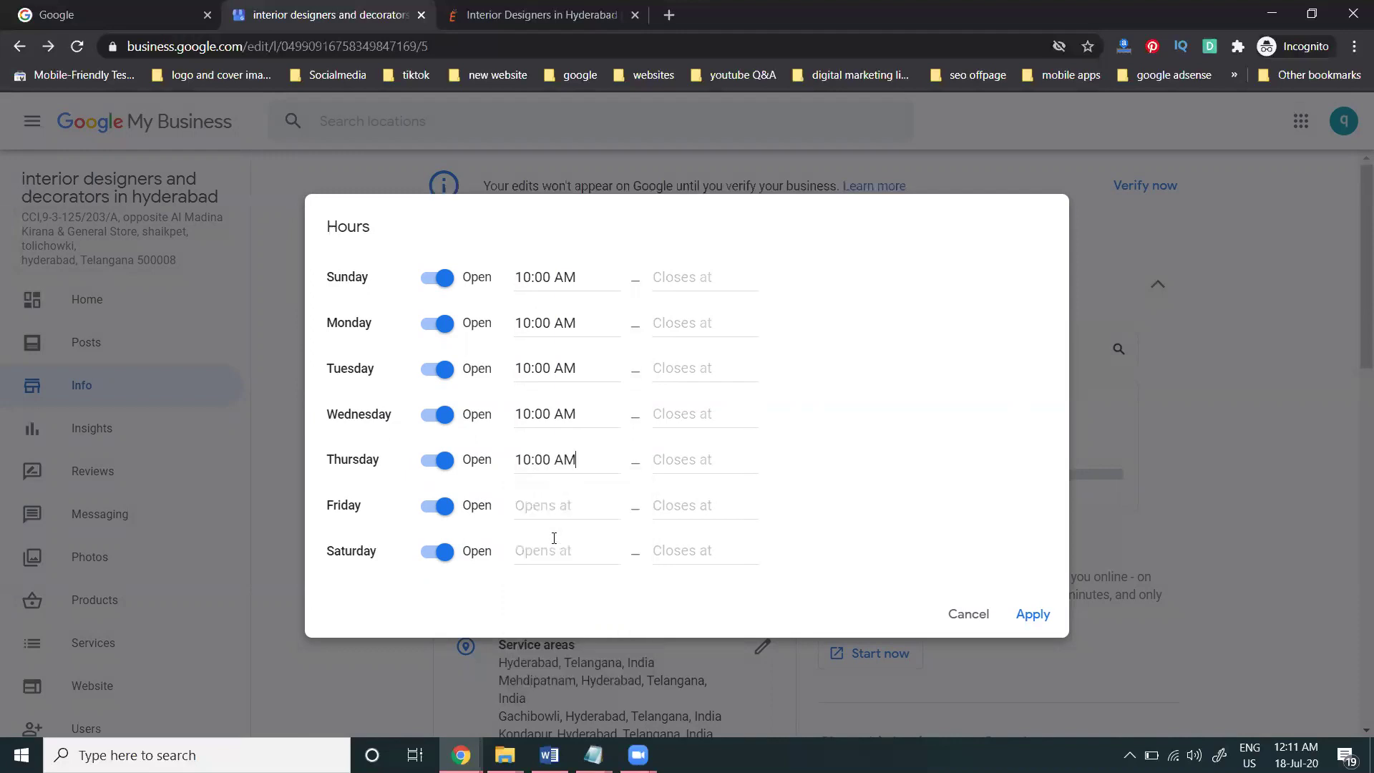
Set the opening times of Friday and Saturday to 10:00 AM
left_click(553, 506)
type("10")
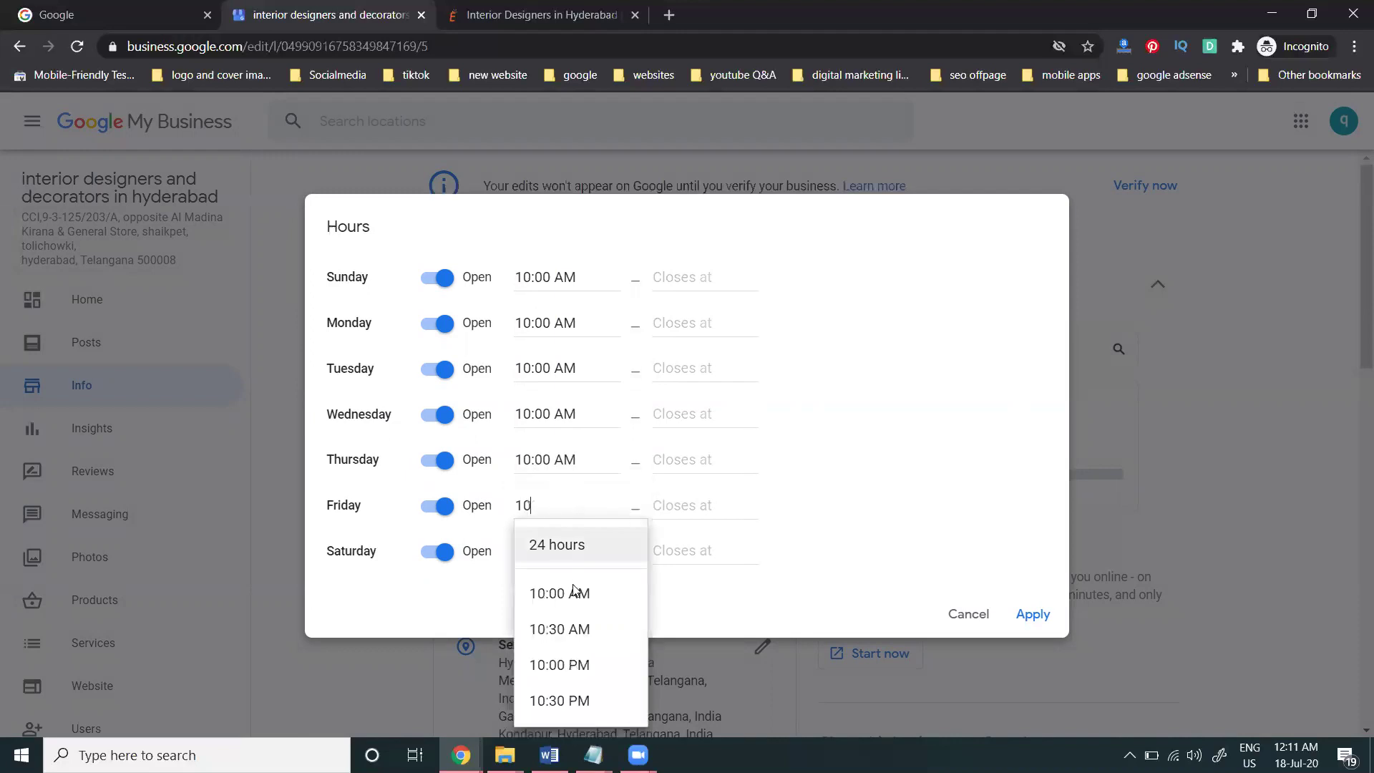
left_click(569, 592)
left_click(565, 548)
type("10")
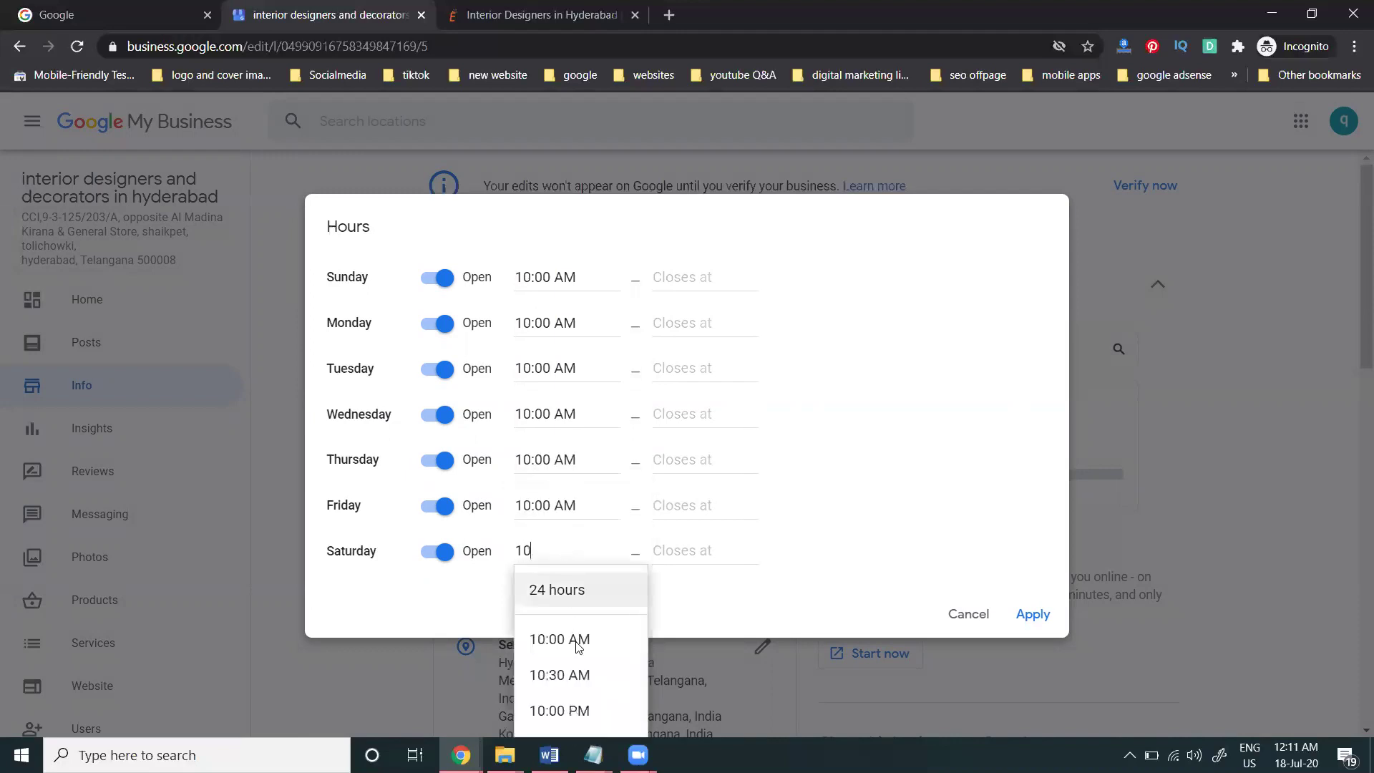
left_click(577, 640)
Set the closing times of Sunday and Monday to 8:00 PM
left_click(693, 282)
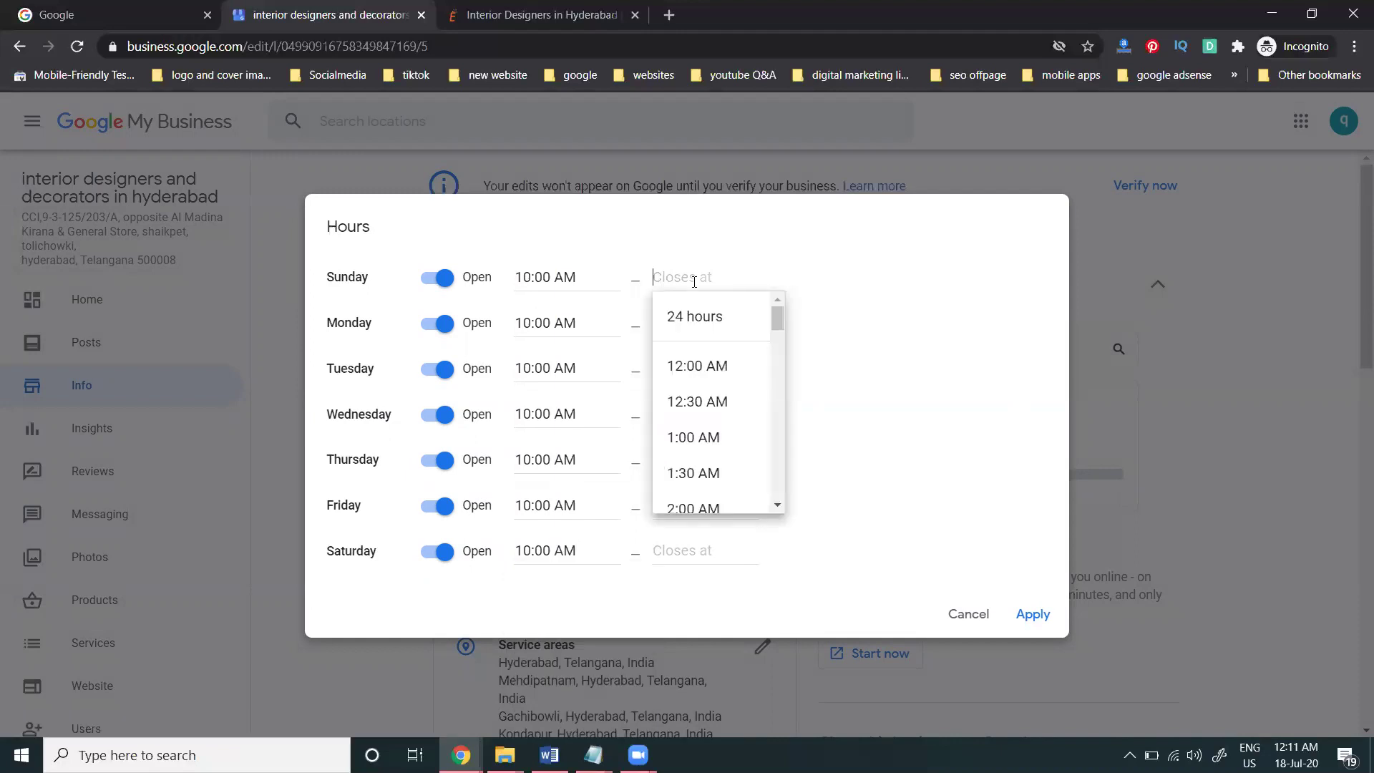
type("8")
left_click(694, 432)
left_click(695, 322)
type("8")
left_click(693, 481)
Set the closing times of Tuesday and Wednesday to 8:00 PM
left_click(681, 368)
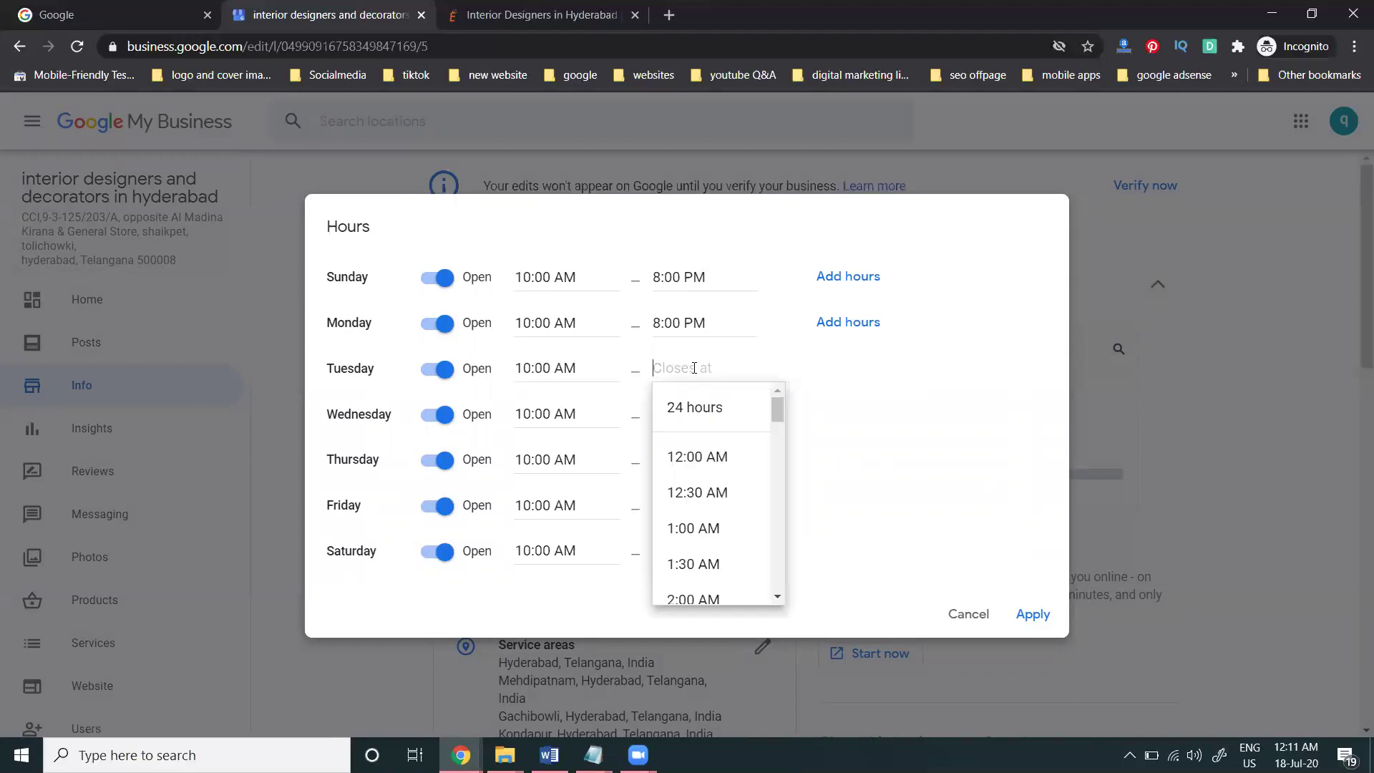
type("8")
left_click(693, 527)
left_click(699, 411)
type("8")
left_click(695, 574)
Set the closing times of Thursday and Friday to 8:00 PM
left_click(691, 460)
type("8")
left_click(692, 620)
left_click(694, 517)
type("8")
left_click(693, 666)
Set Saturday's closing time to 8:00 PM and apply the weekly business hours
left_click(690, 543)
type("8")
left_click(693, 711)
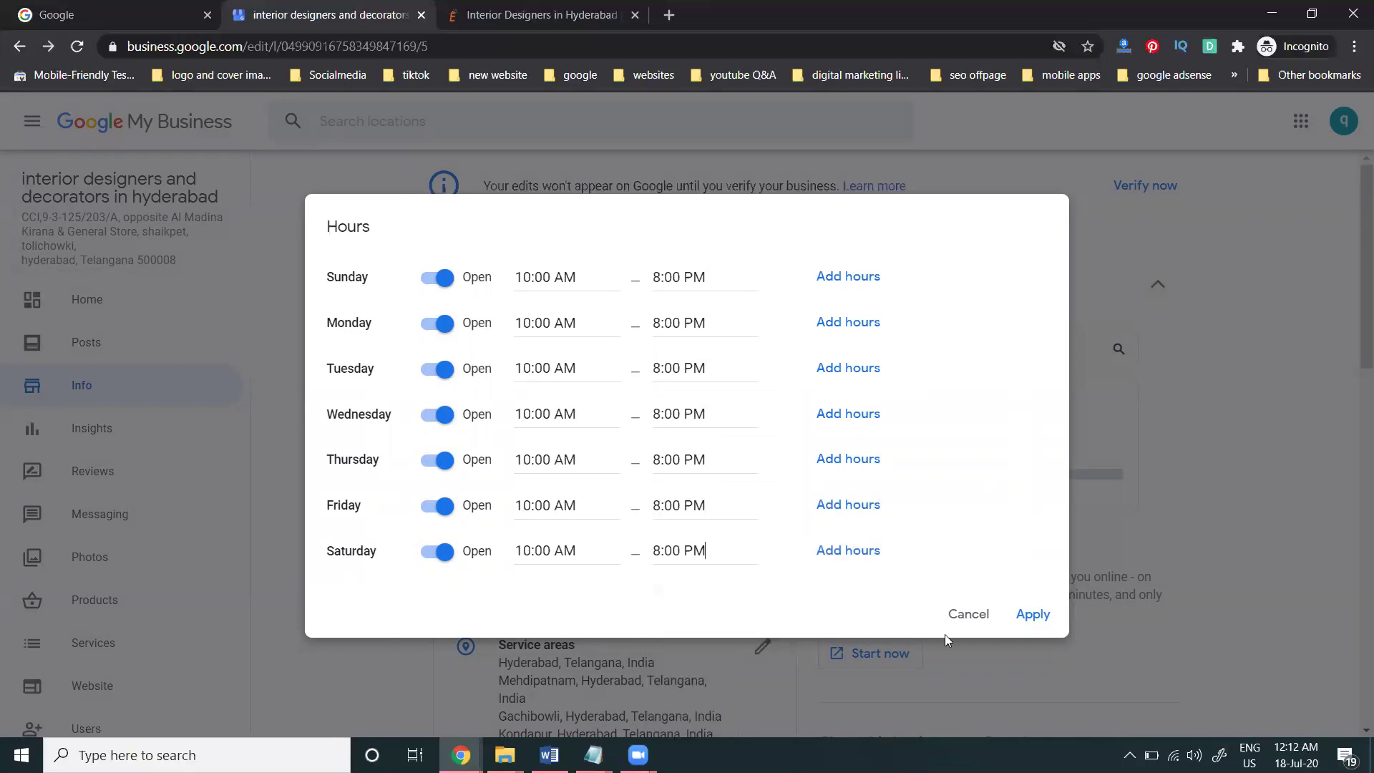
left_click(1031, 616)
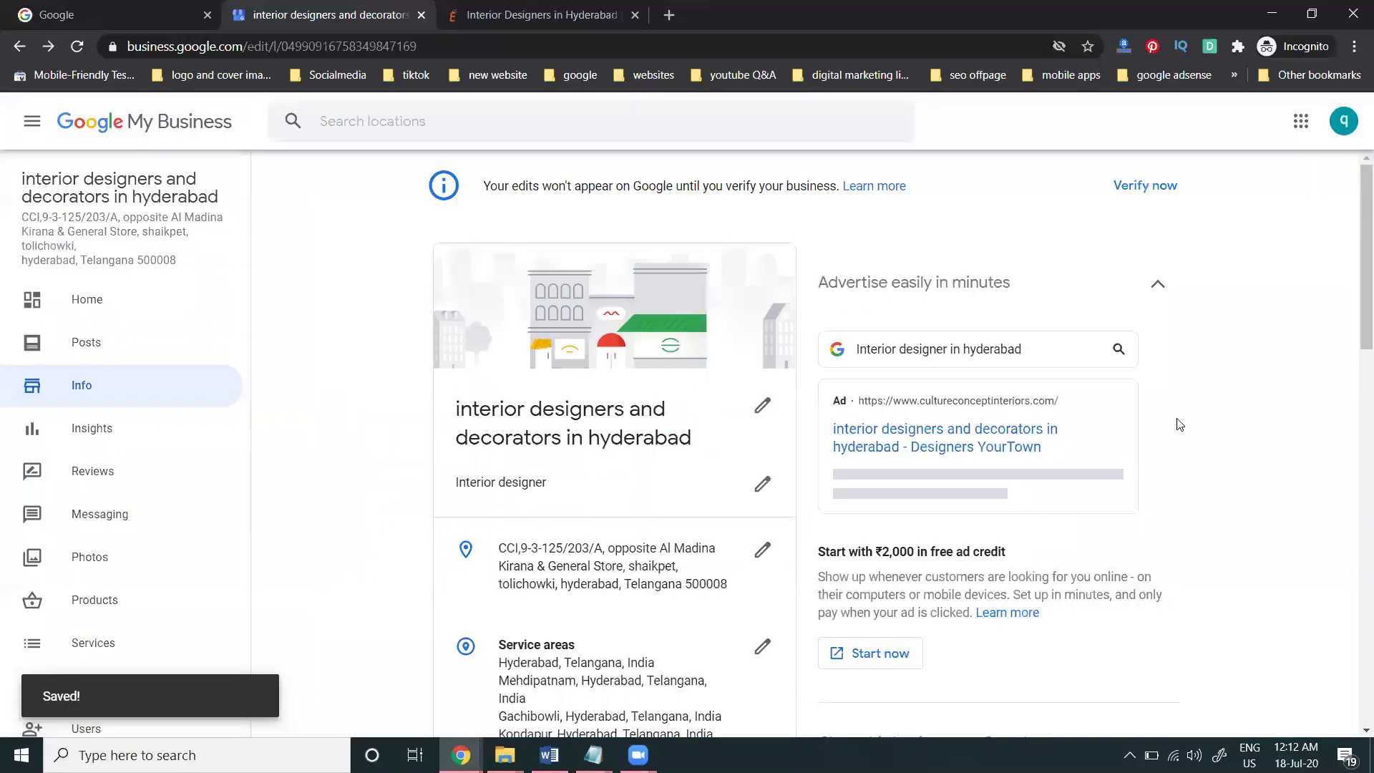
Review the listing's business information from the hours down to the description, and open the Posts section
scroll(1202, 491, "down", 10)
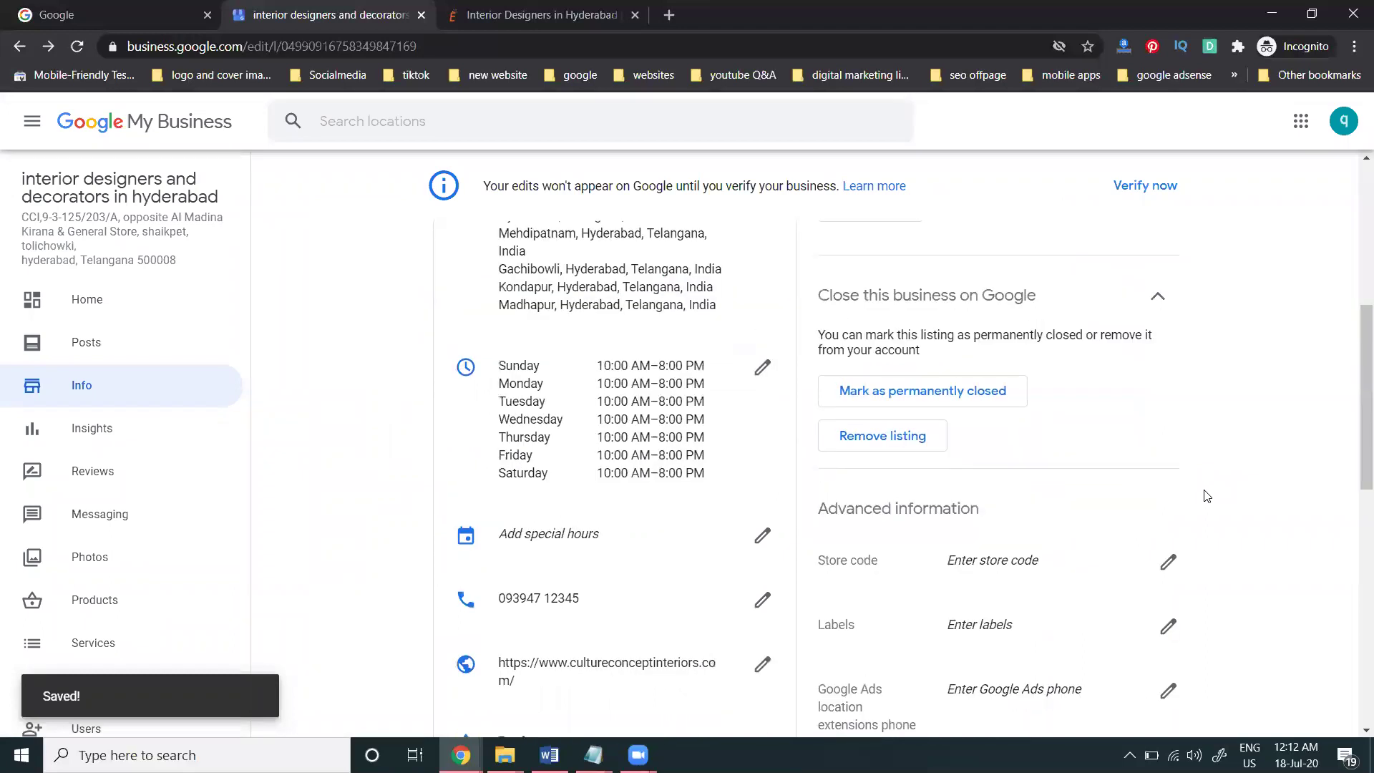
scroll(1208, 503, "down", 2)
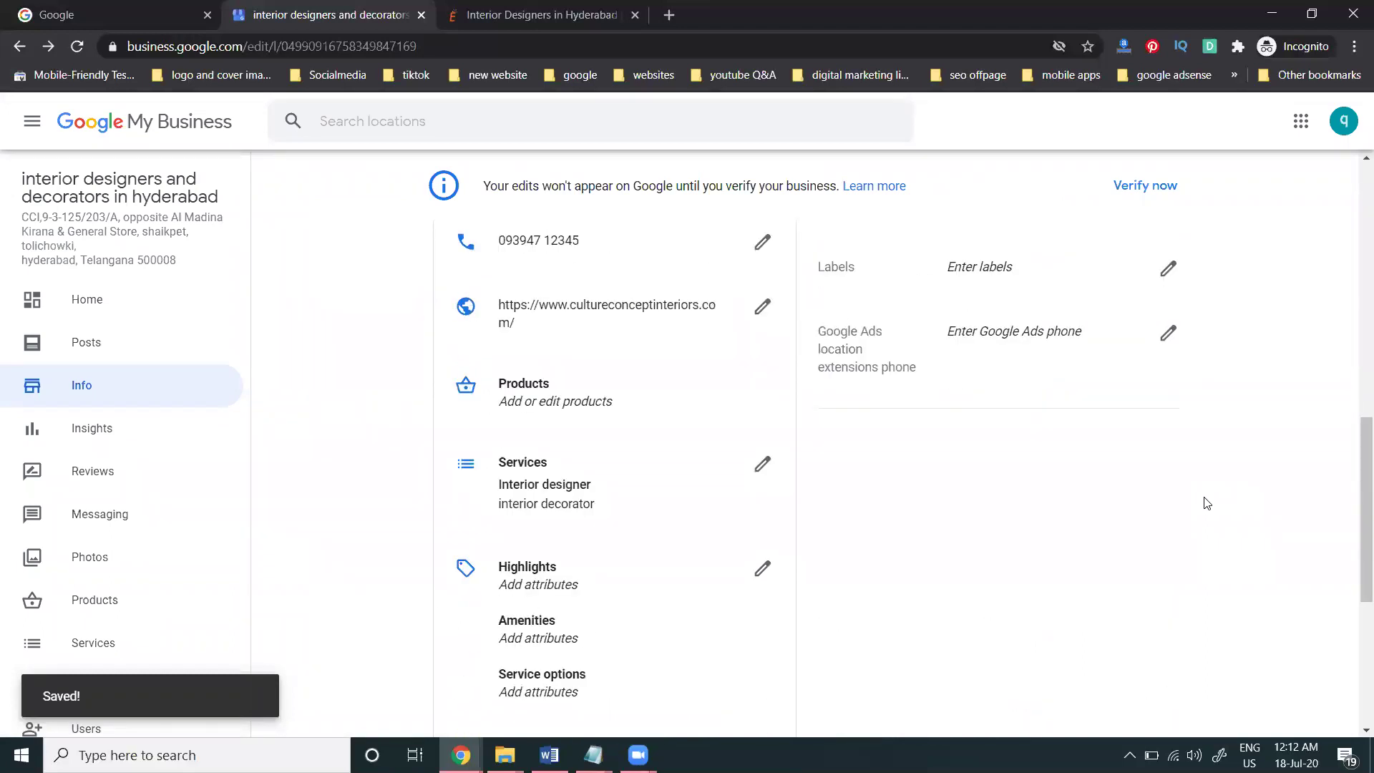
scroll(1208, 503, "down", 5)
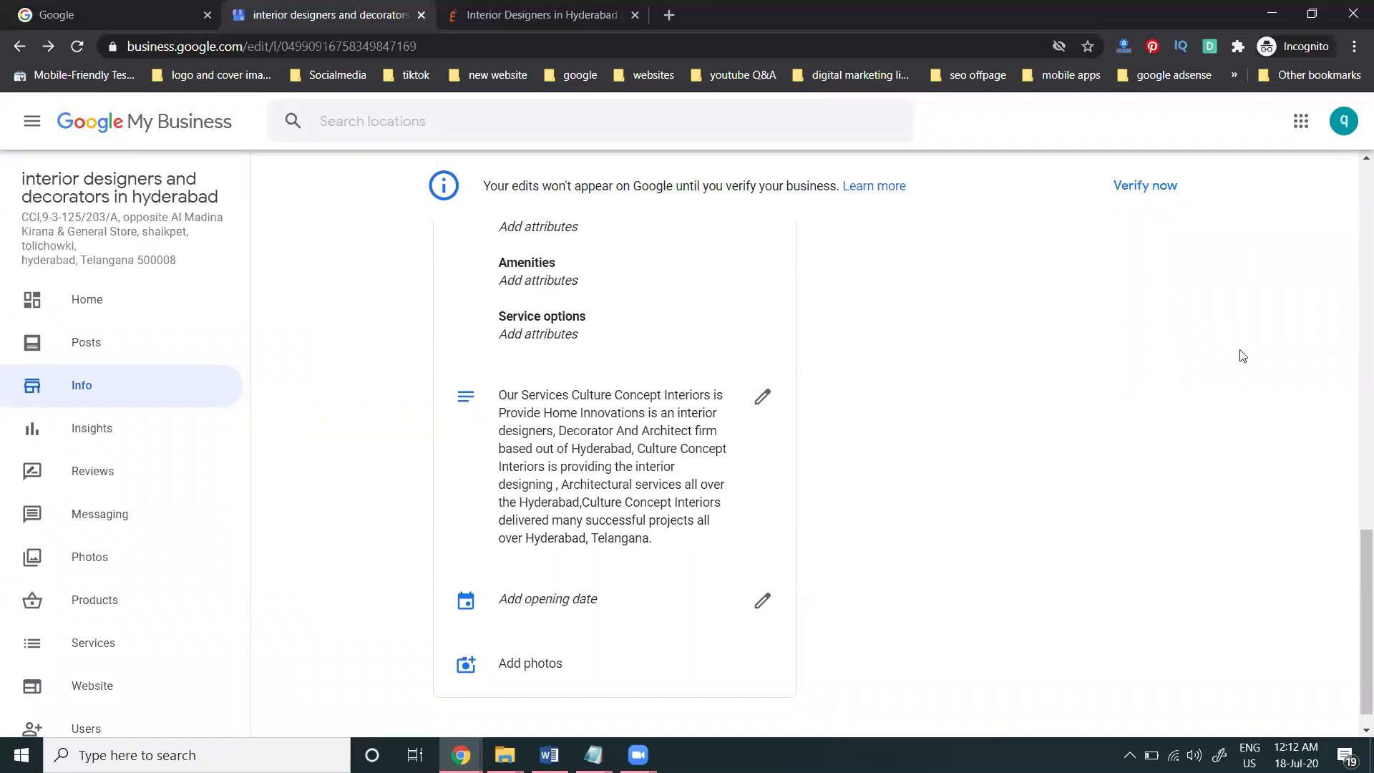
left_click(80, 343)
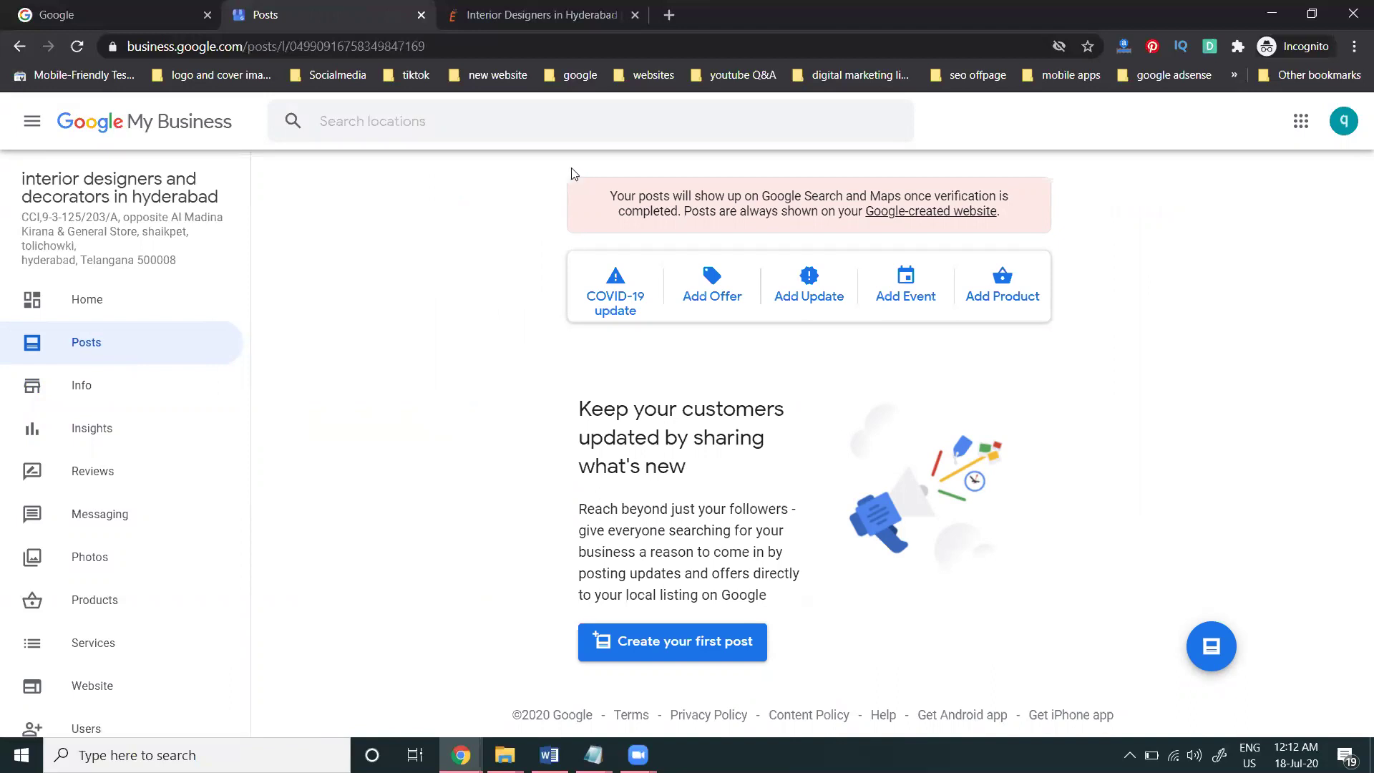
Open the Digital Rakesh YouTube channel in a new browser tab and show its uploaded videos
left_click(671, 17)
type("y")
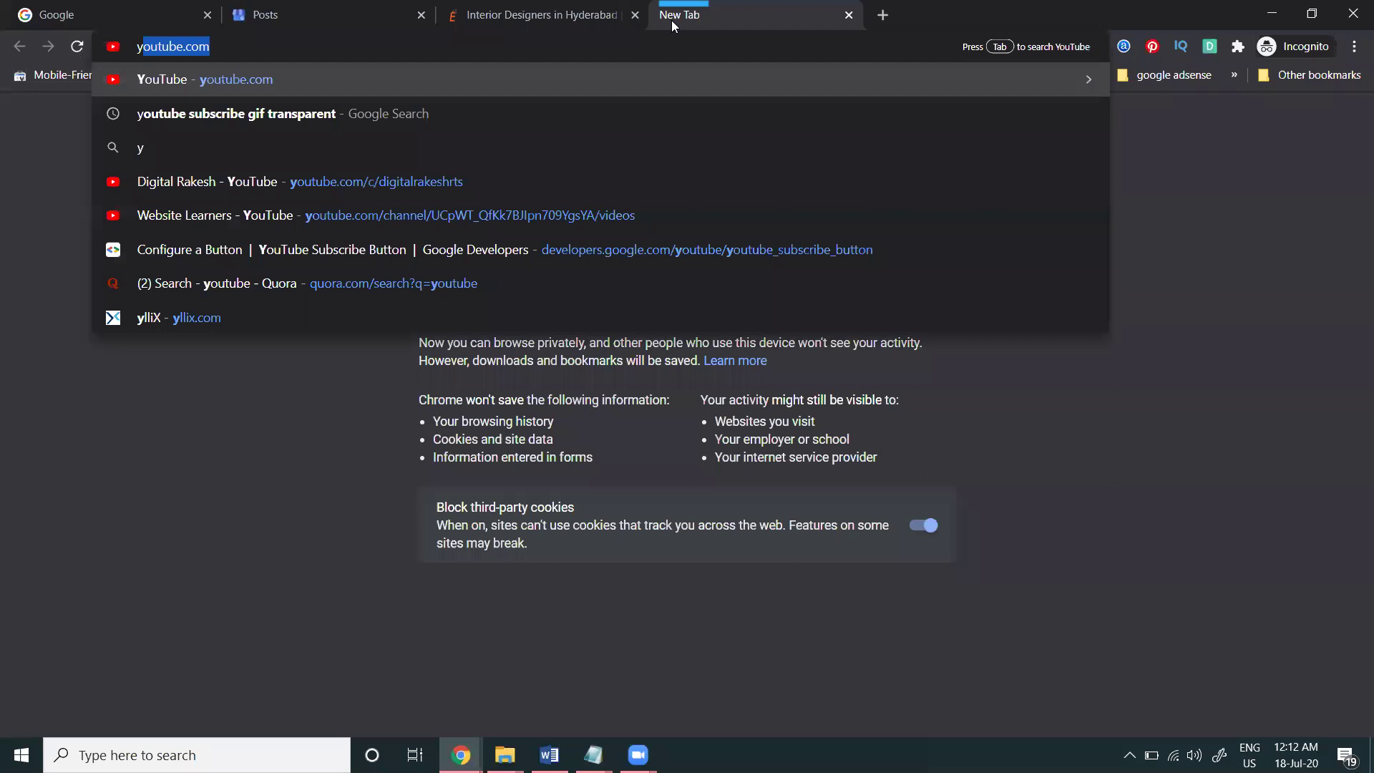
type("outube.com/c")
key("Return")
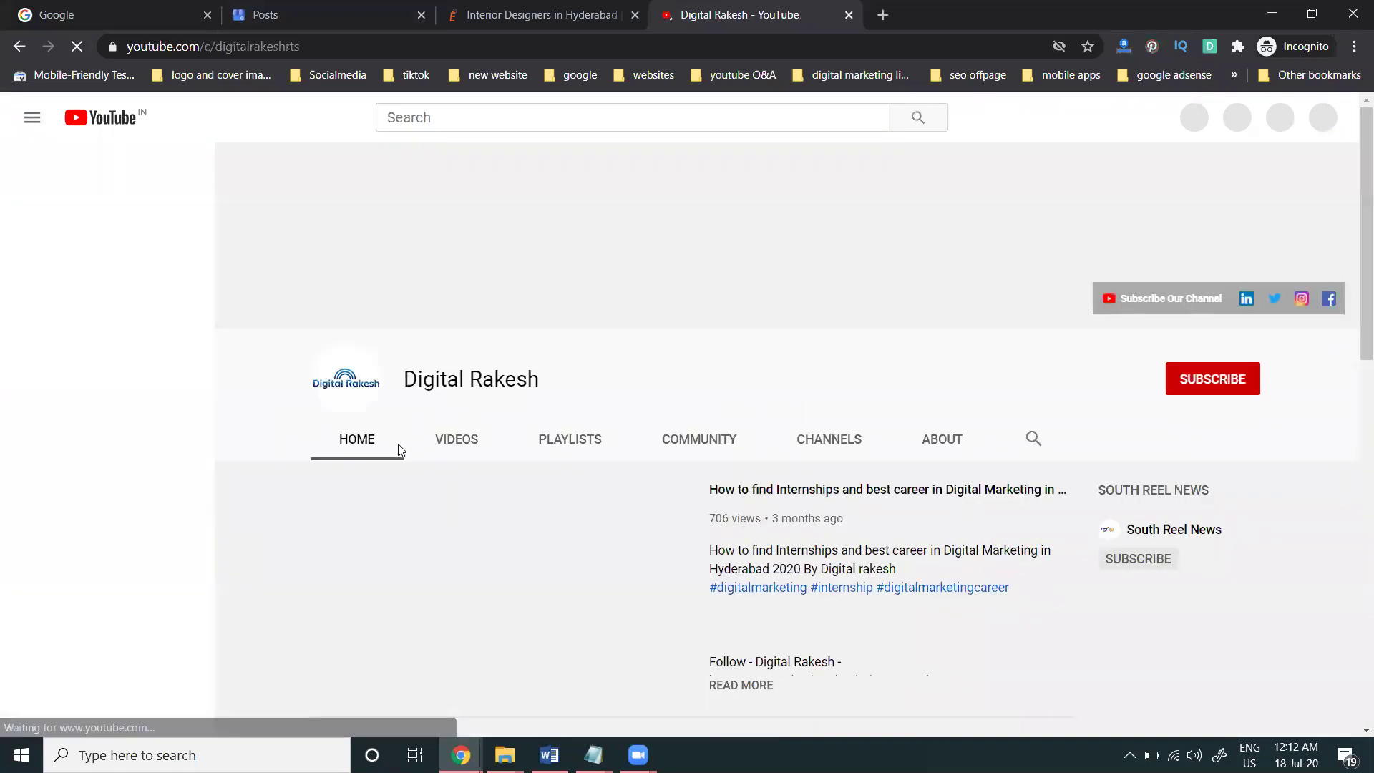
left_click(455, 441)
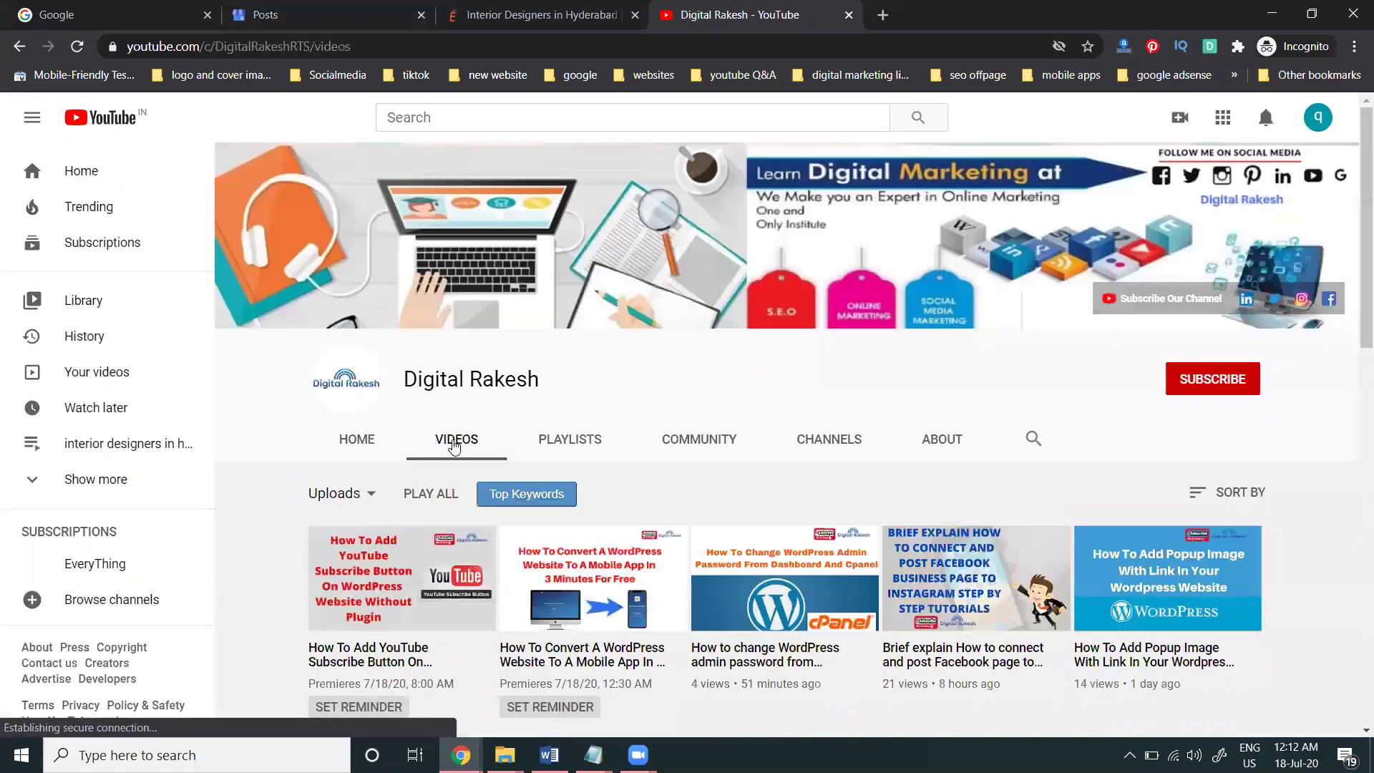